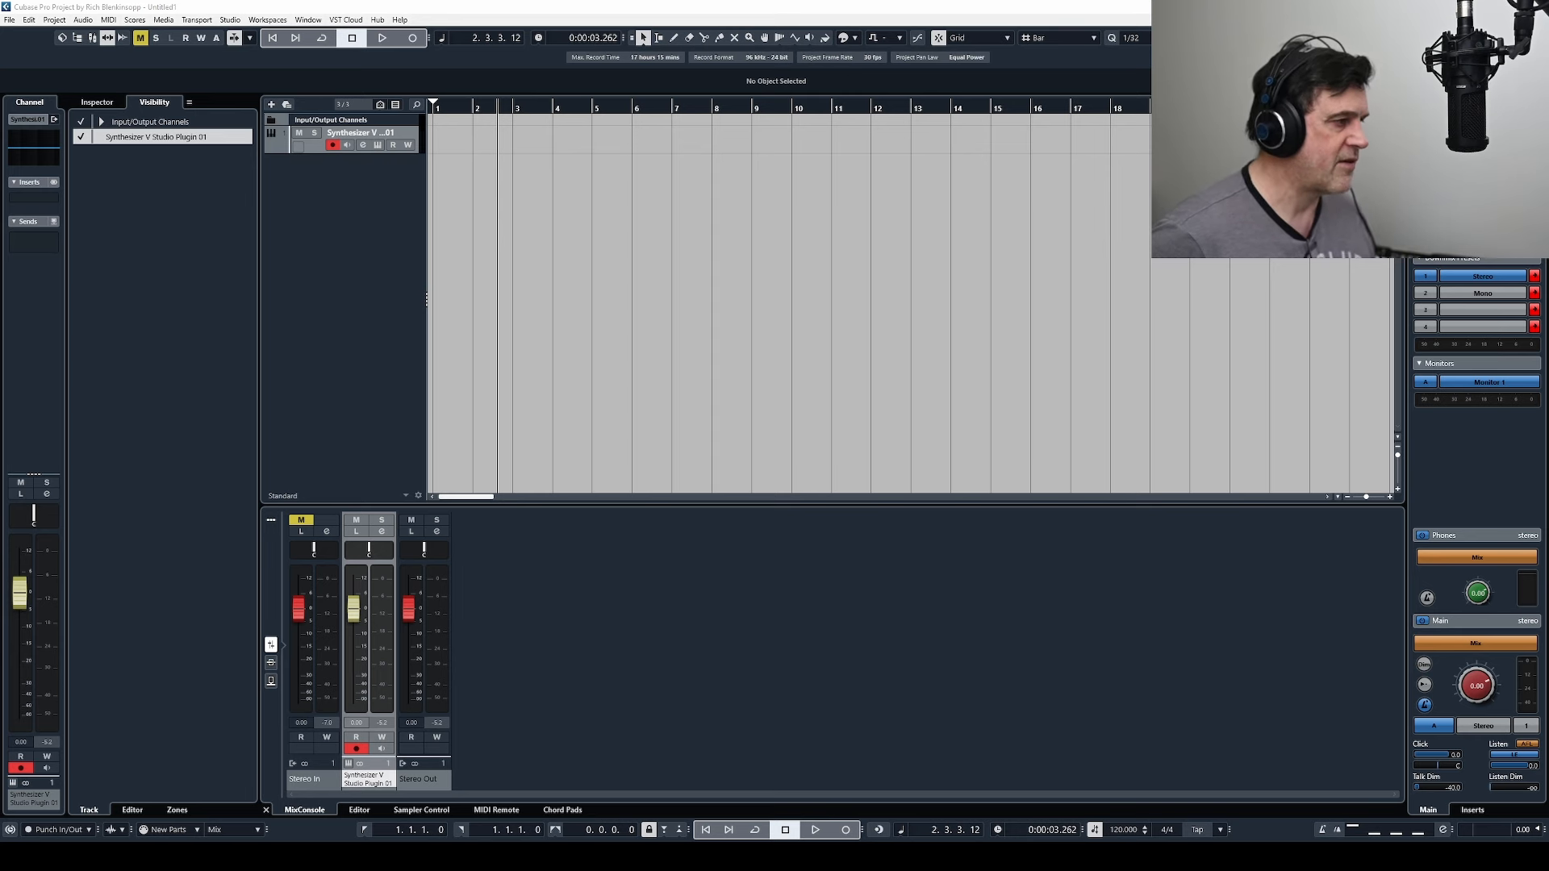
Open the Synthesizer V Studio Plugin editor and draw a one-beat G4 note followed by a longer A4 note reaching into bar 2.
{"action": "left_click", "coordinate": [379, 145]}
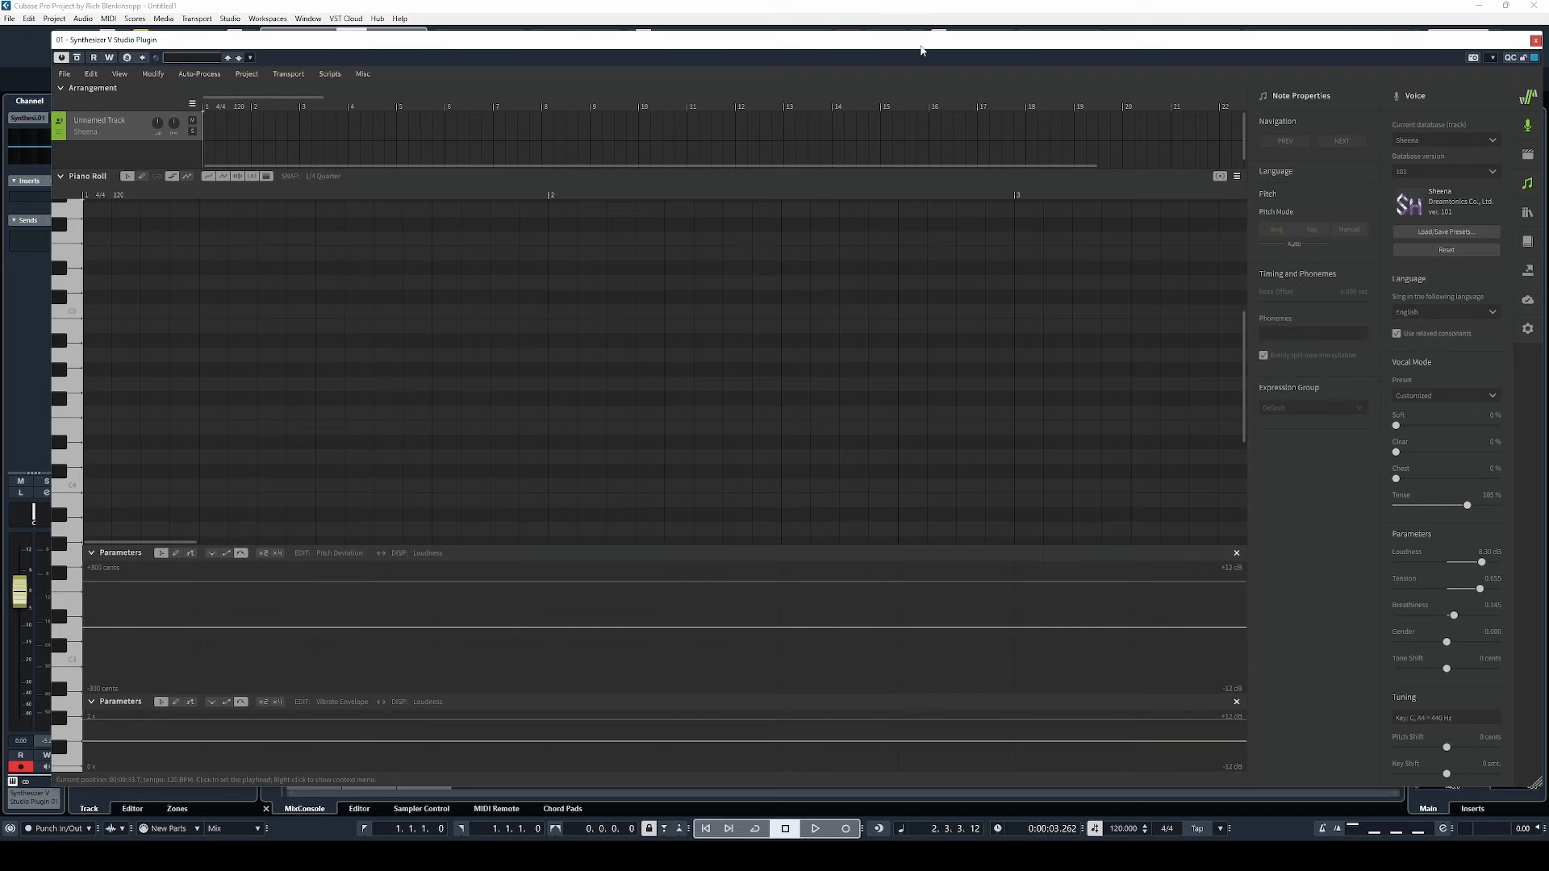
{"action": "left_click_drag", "start_coordinate": [922, 50], "coordinate": [903, 45]}
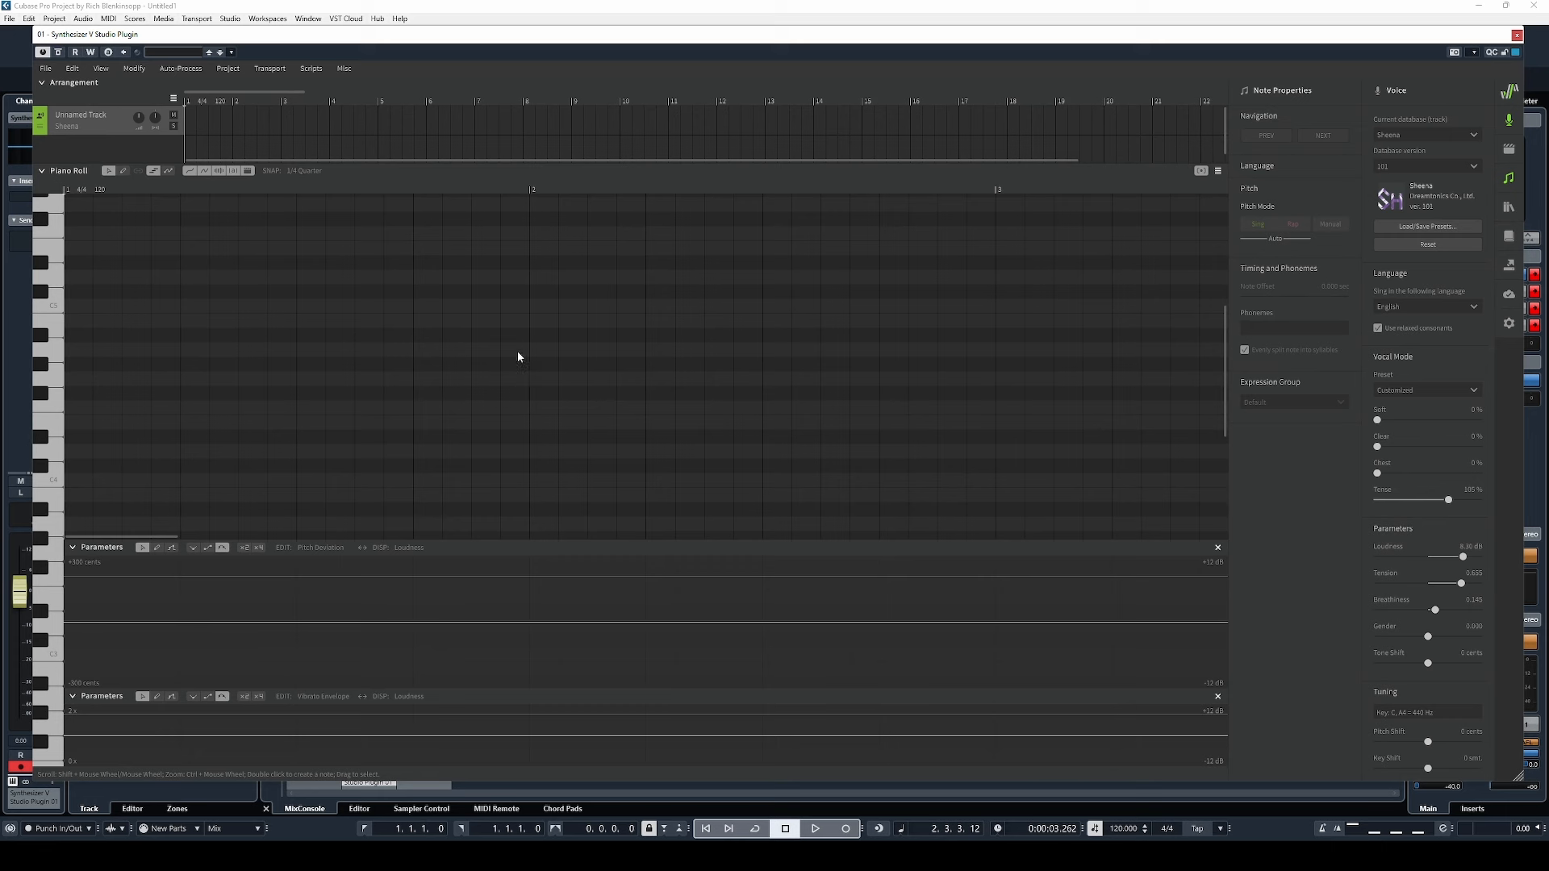
{"action": "left_click", "coordinate": [124, 170]}
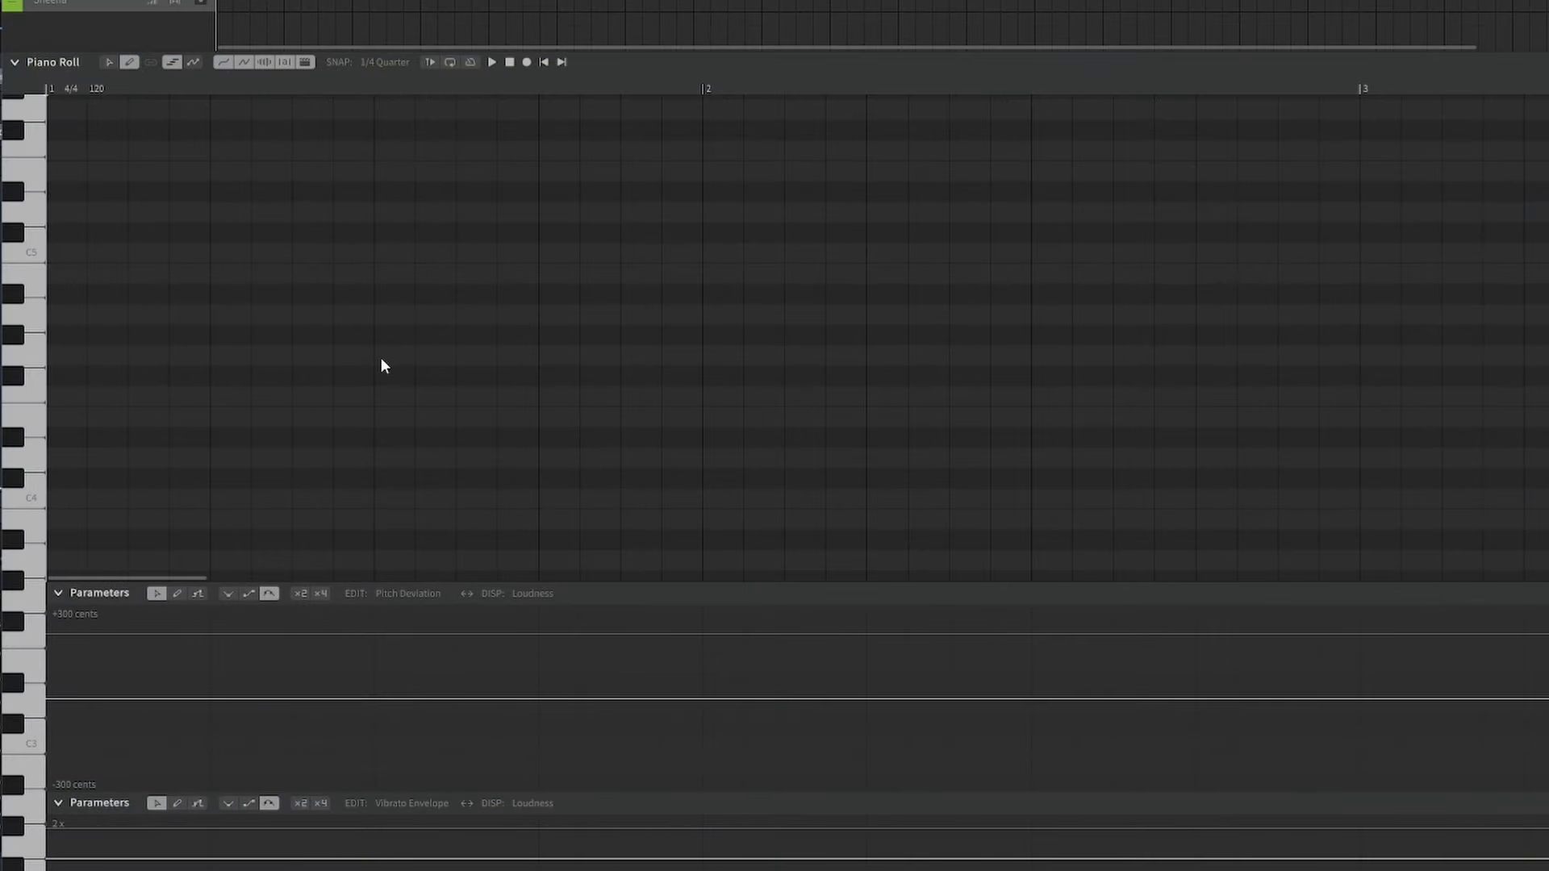
{"action": "mouse_move", "coordinate": [383, 360]}
{"action": "left_mouse_down"}
{"action": "mouse_move", "coordinate": [532, 373]}
{"action": "mouse_move", "coordinate": [547, 330]}
{"action": "mouse_move", "coordinate": [964, 308]}
{"action": "left_mouse_up"}
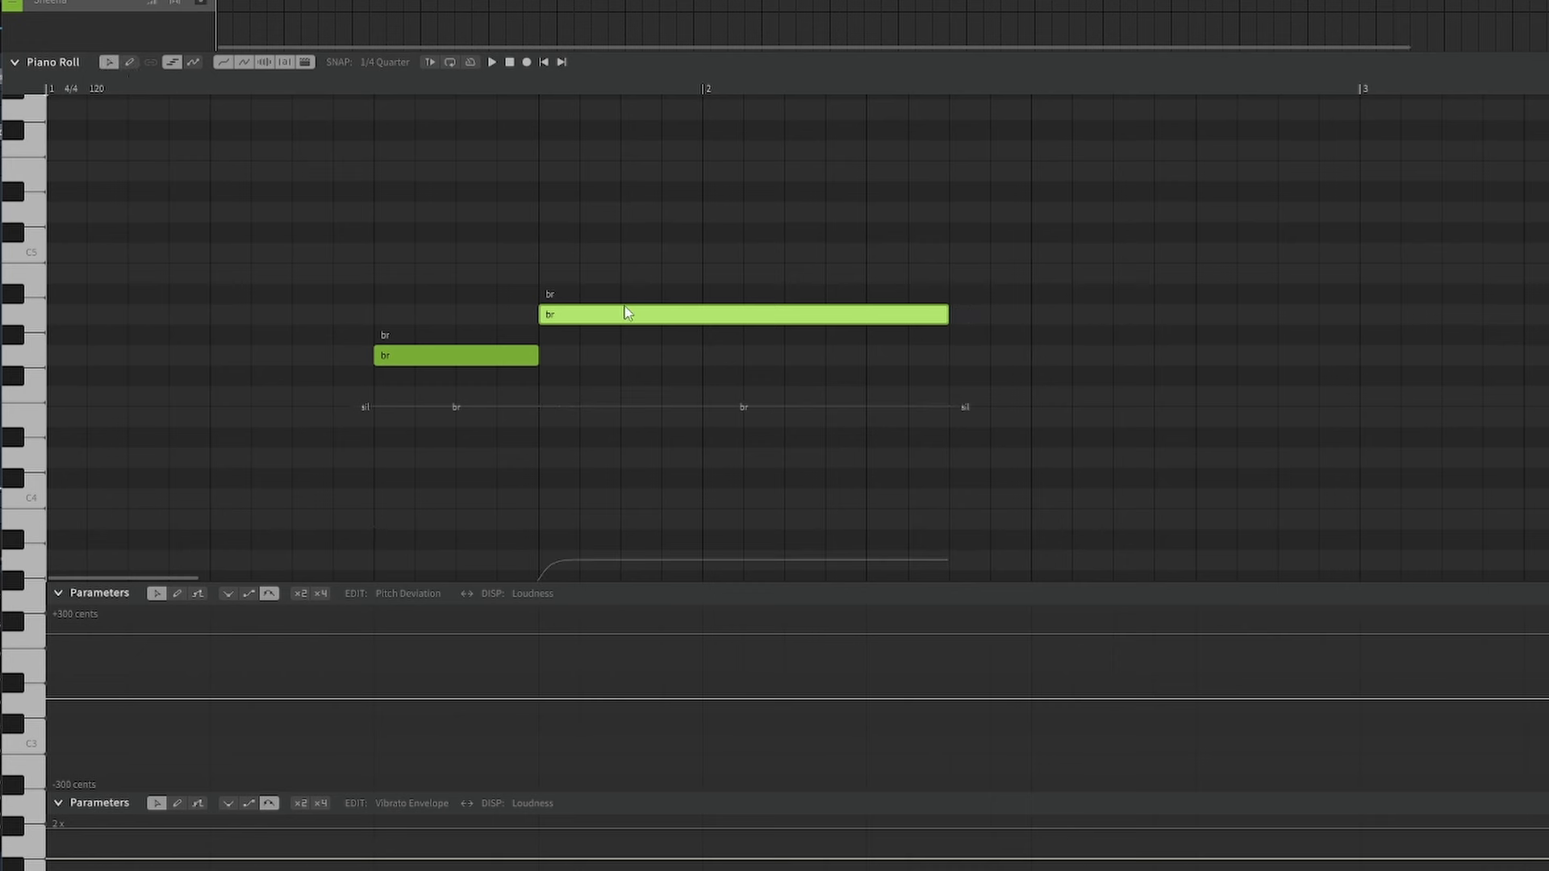
Select both notes and insert the lyrics "breakfast +" so the word is split across them.
{"action": "left_click_drag", "start_coordinate": [409, 265], "coordinate": [620, 436]}
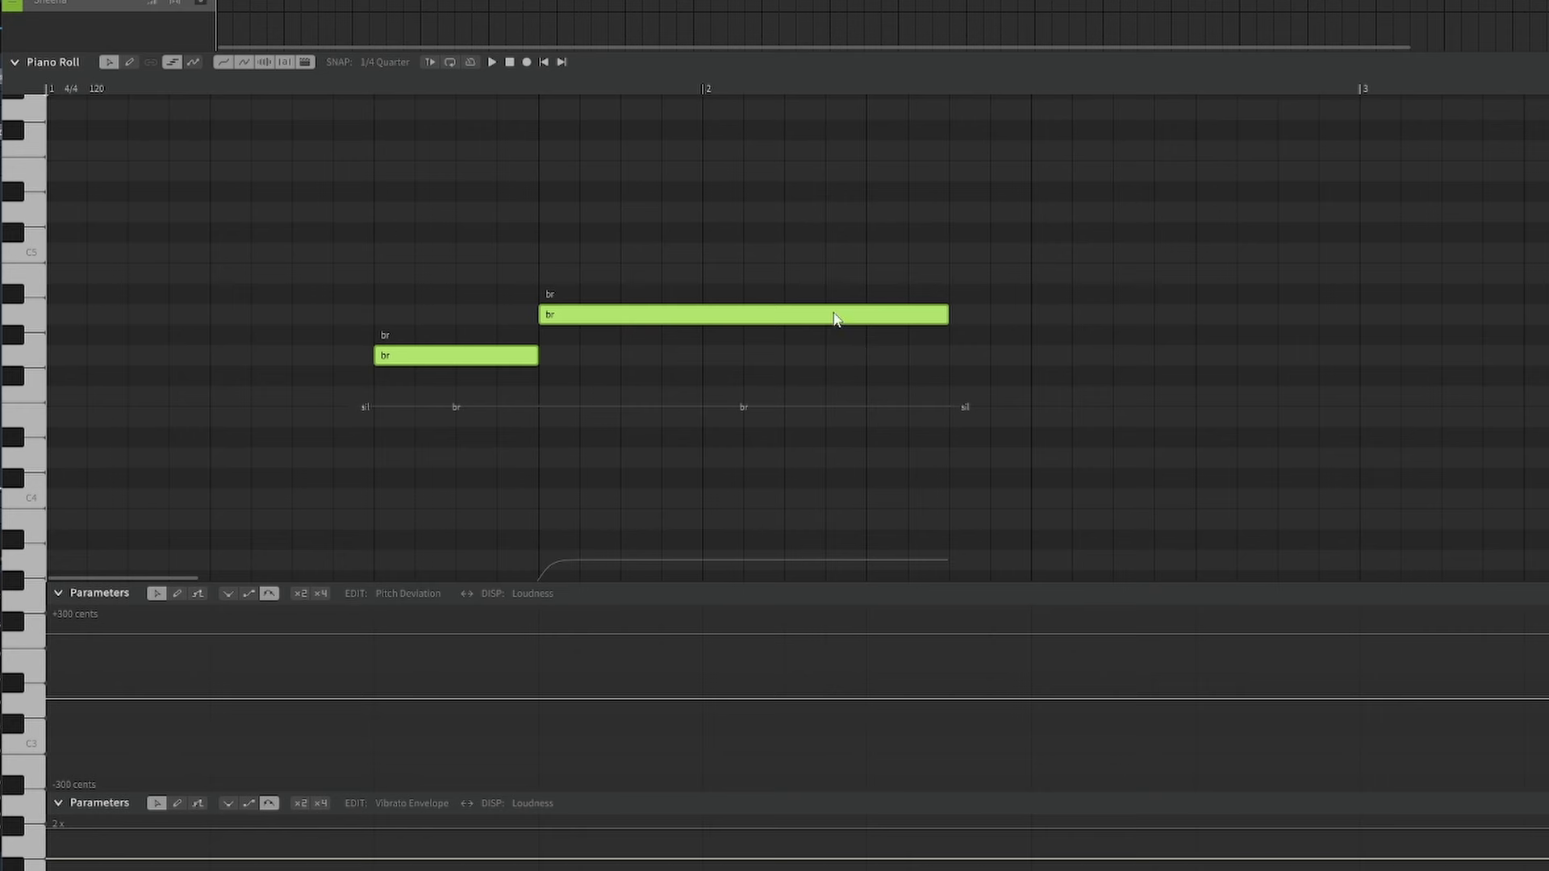
{"action": "right_click", "coordinate": [782, 317]}
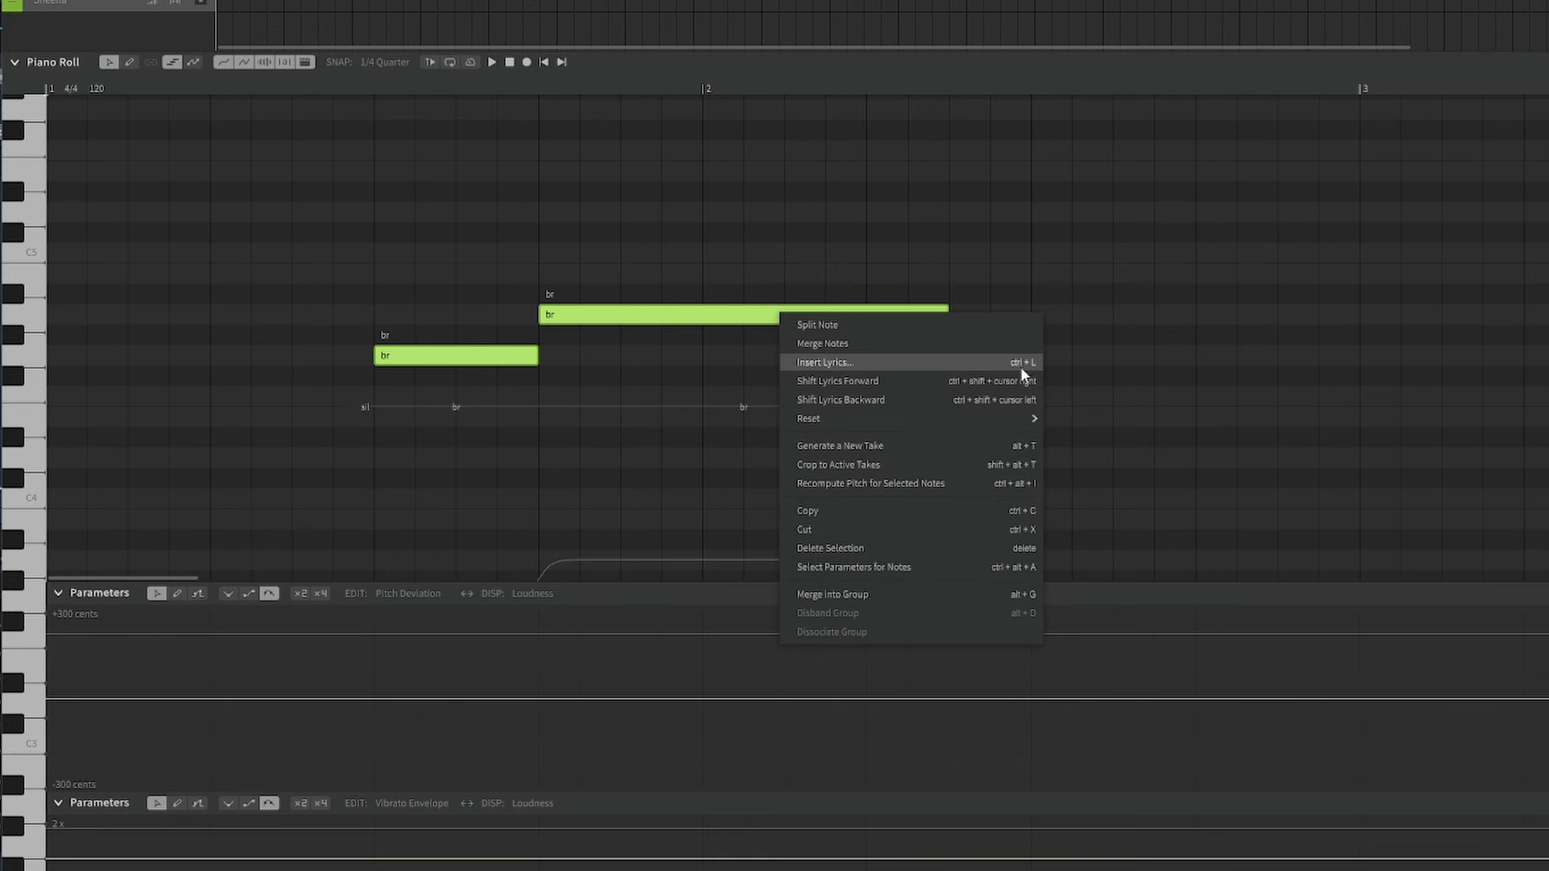
{"action": "left_click", "coordinate": [849, 361]}
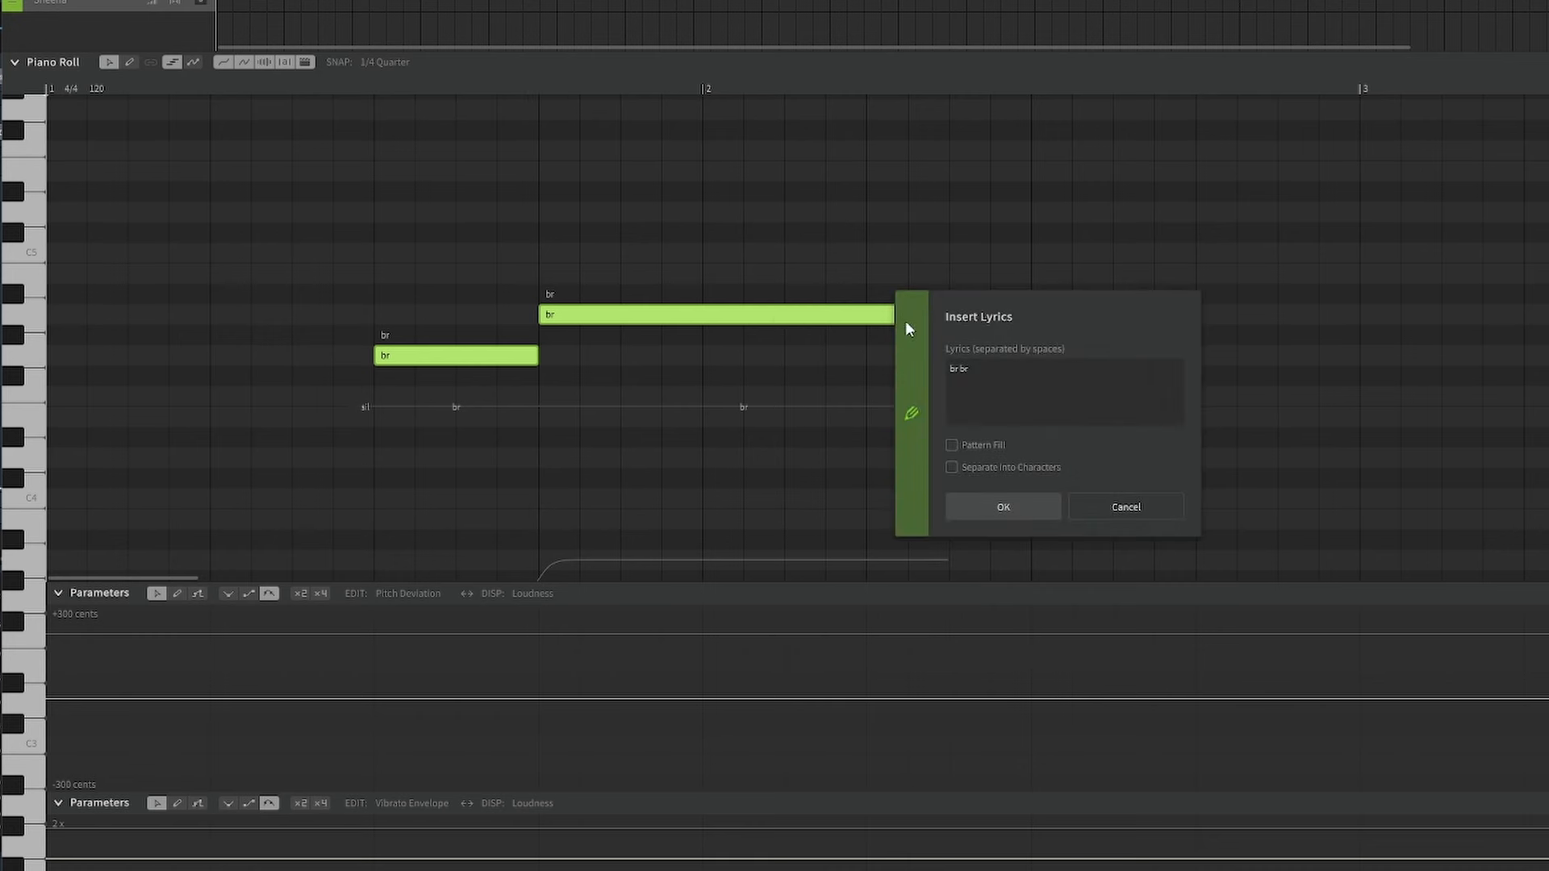
{"action": "left_click_drag", "start_coordinate": [905, 321], "coordinate": [769, 426]}
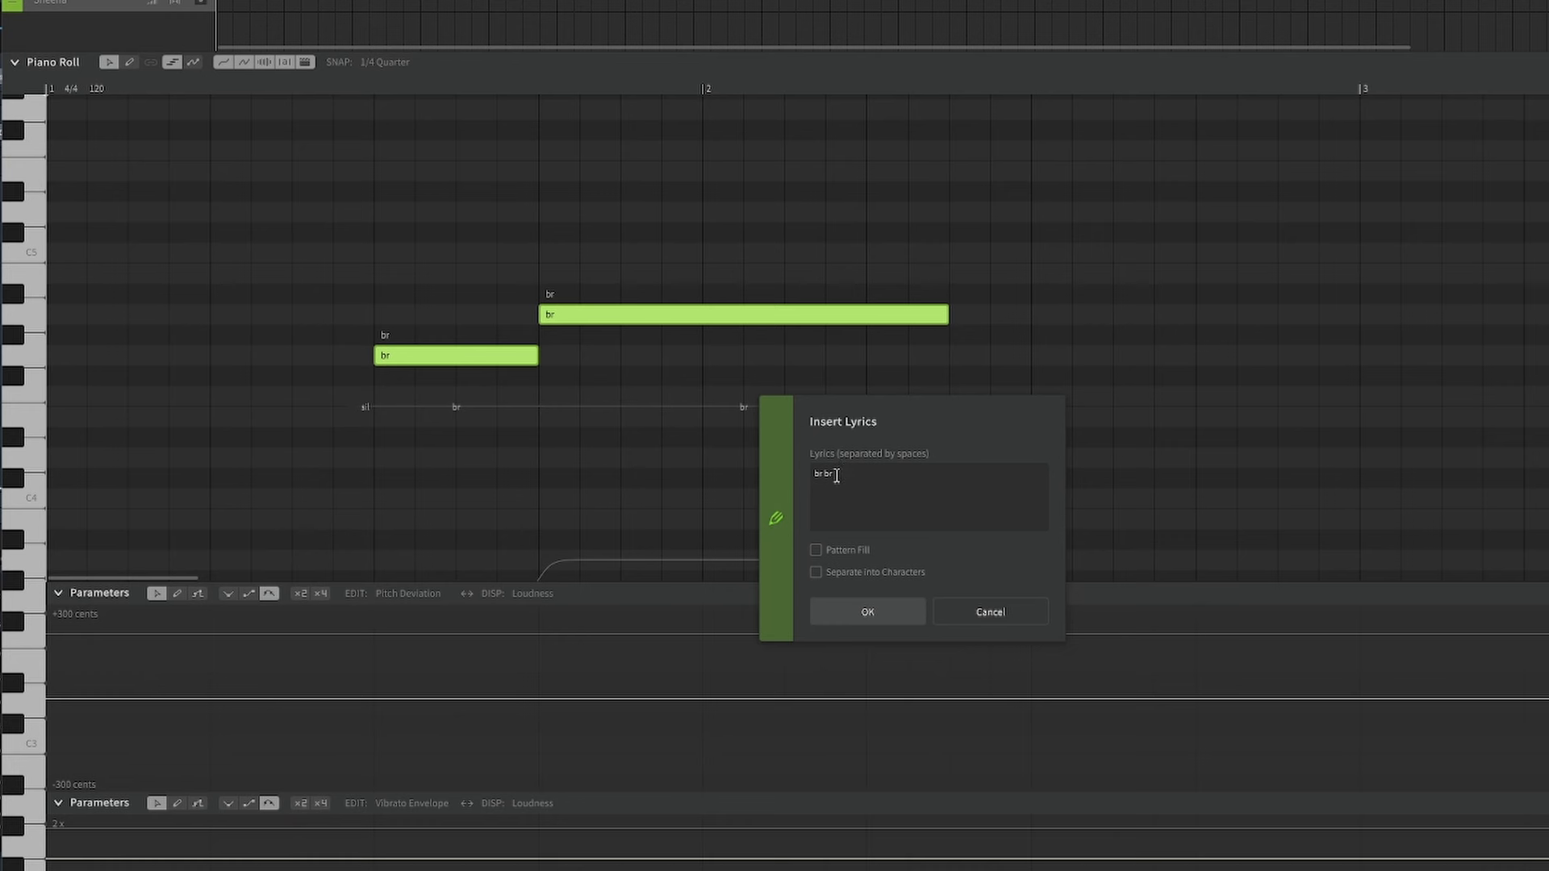
{"action": "left_click_drag", "start_coordinate": [837, 476], "coordinate": [780, 452]}
{"action": "type", "text": "breakfast"}
{"action": "left_click", "coordinate": [859, 609]}
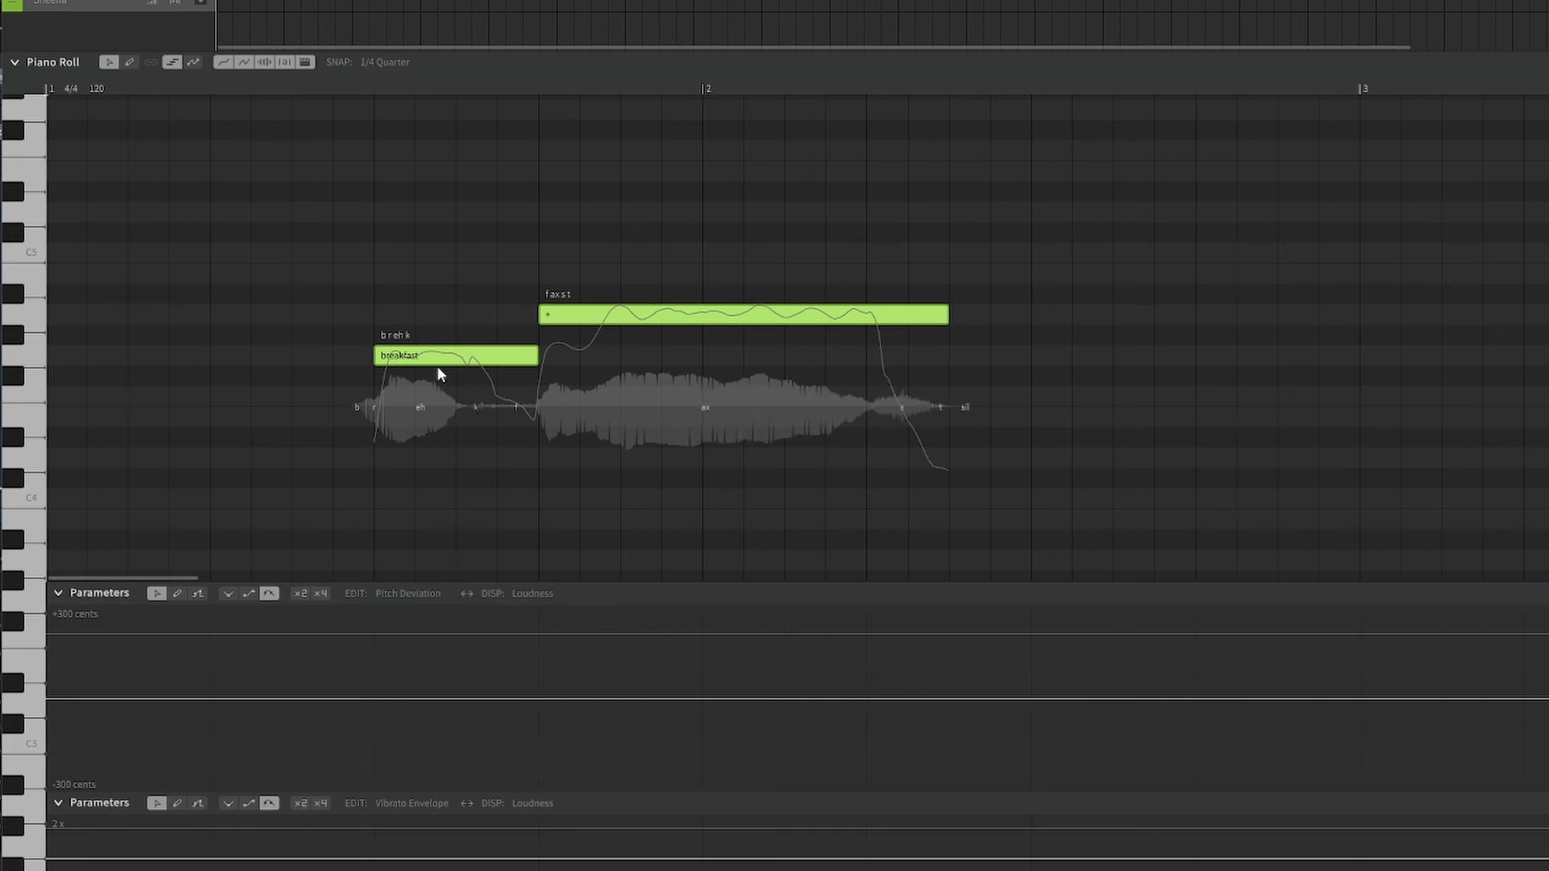
Play back the two-note "breakfast" phrase.
{"action": "key", "text": "space"}
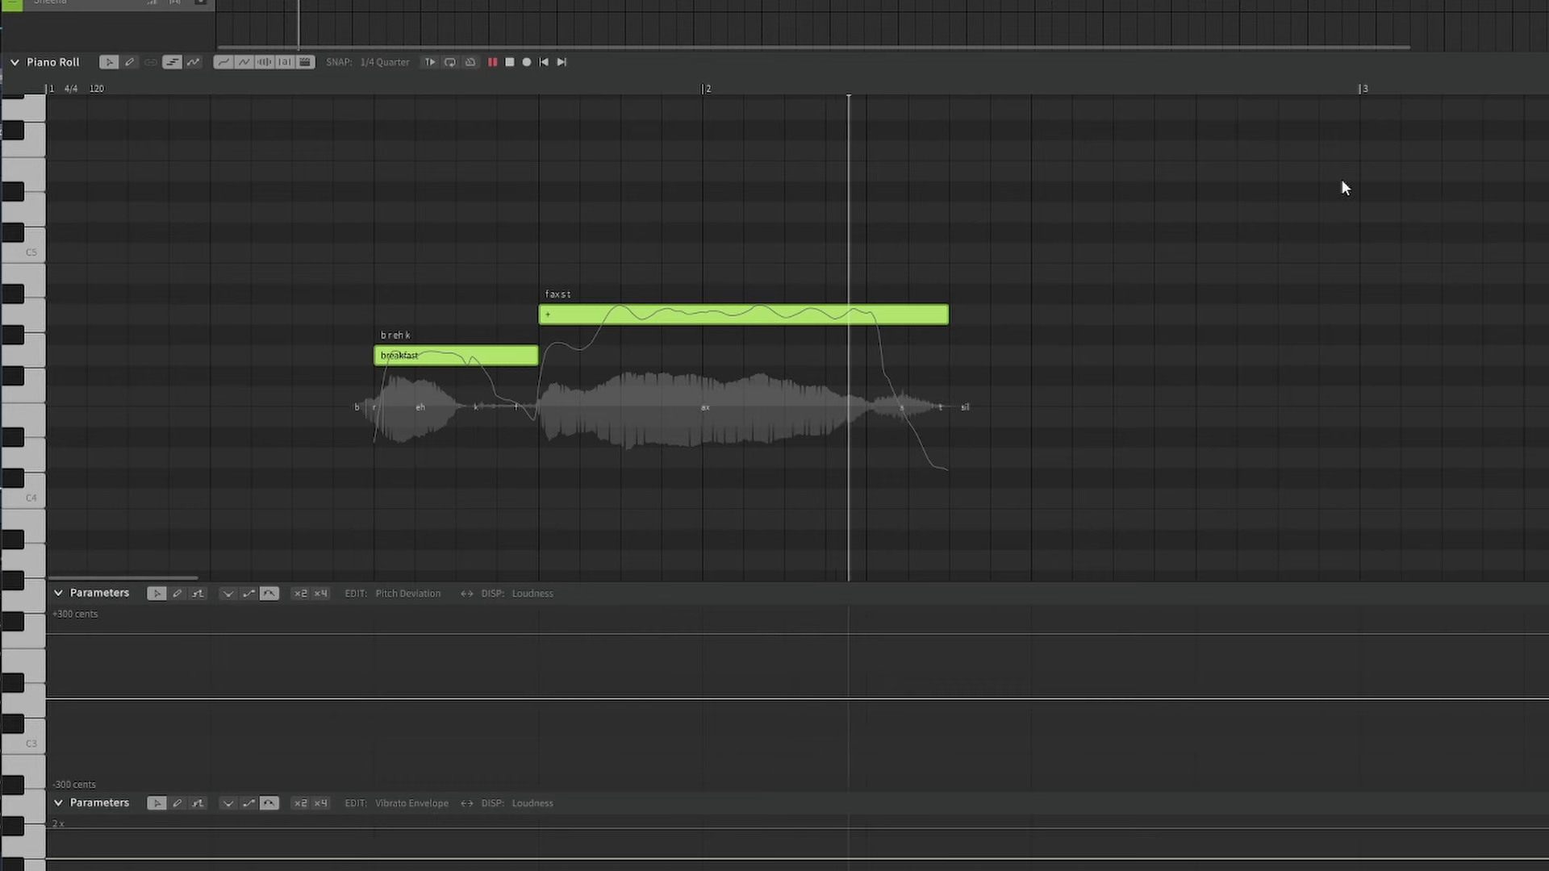
{"action": "key", "text": "space"}
{"action": "left_click", "coordinate": [1099, 445]}
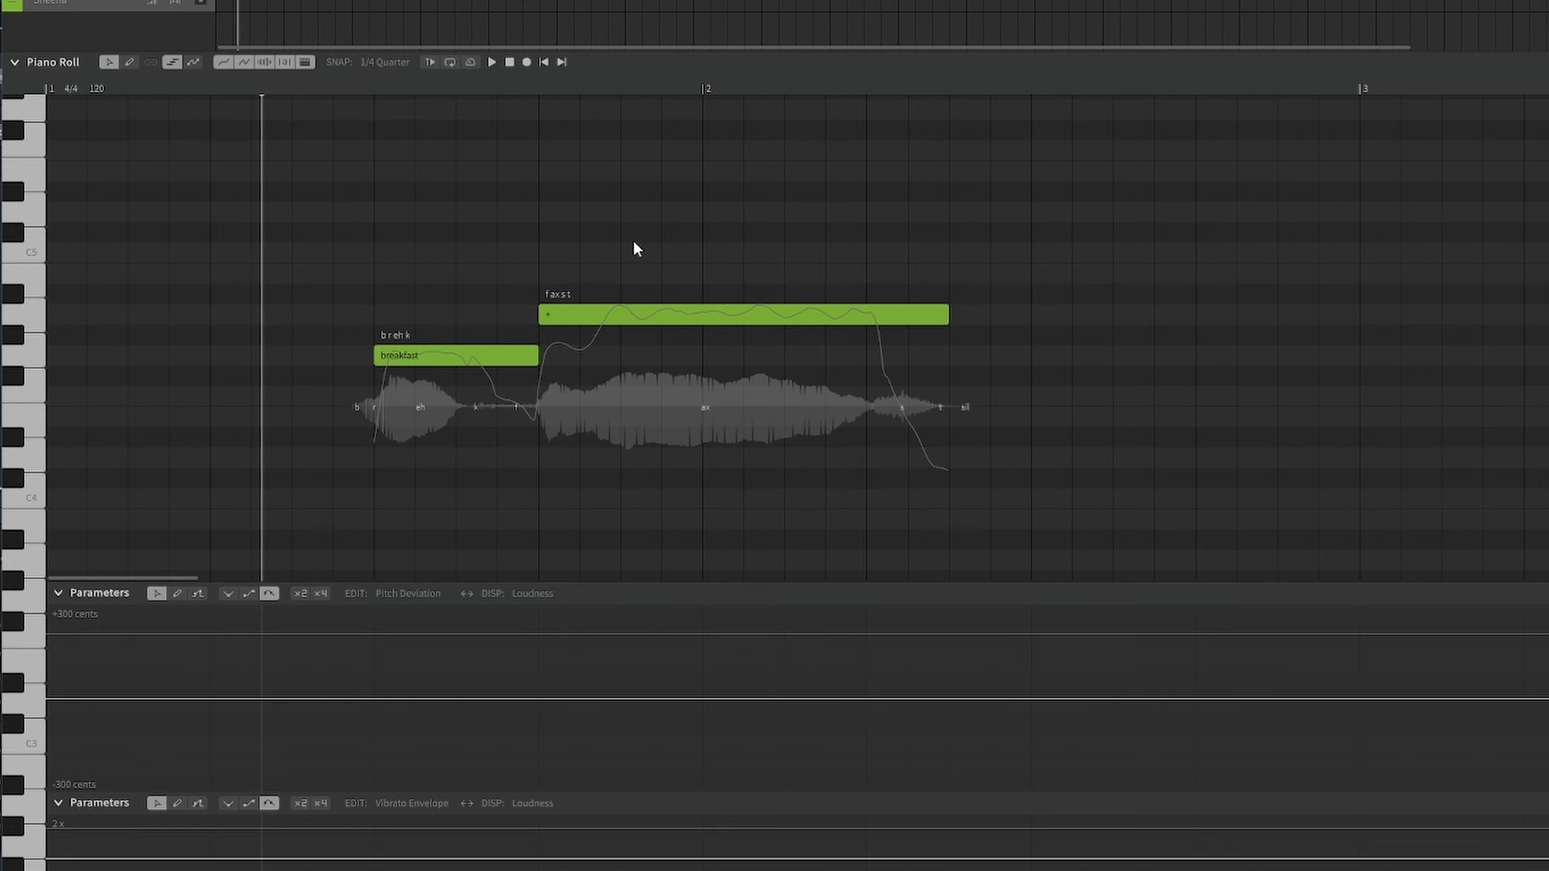
Split the A4 note about half a beat in, raise the longer part to B4, and play back the phrase.
{"action": "right_click", "coordinate": [640, 314]}
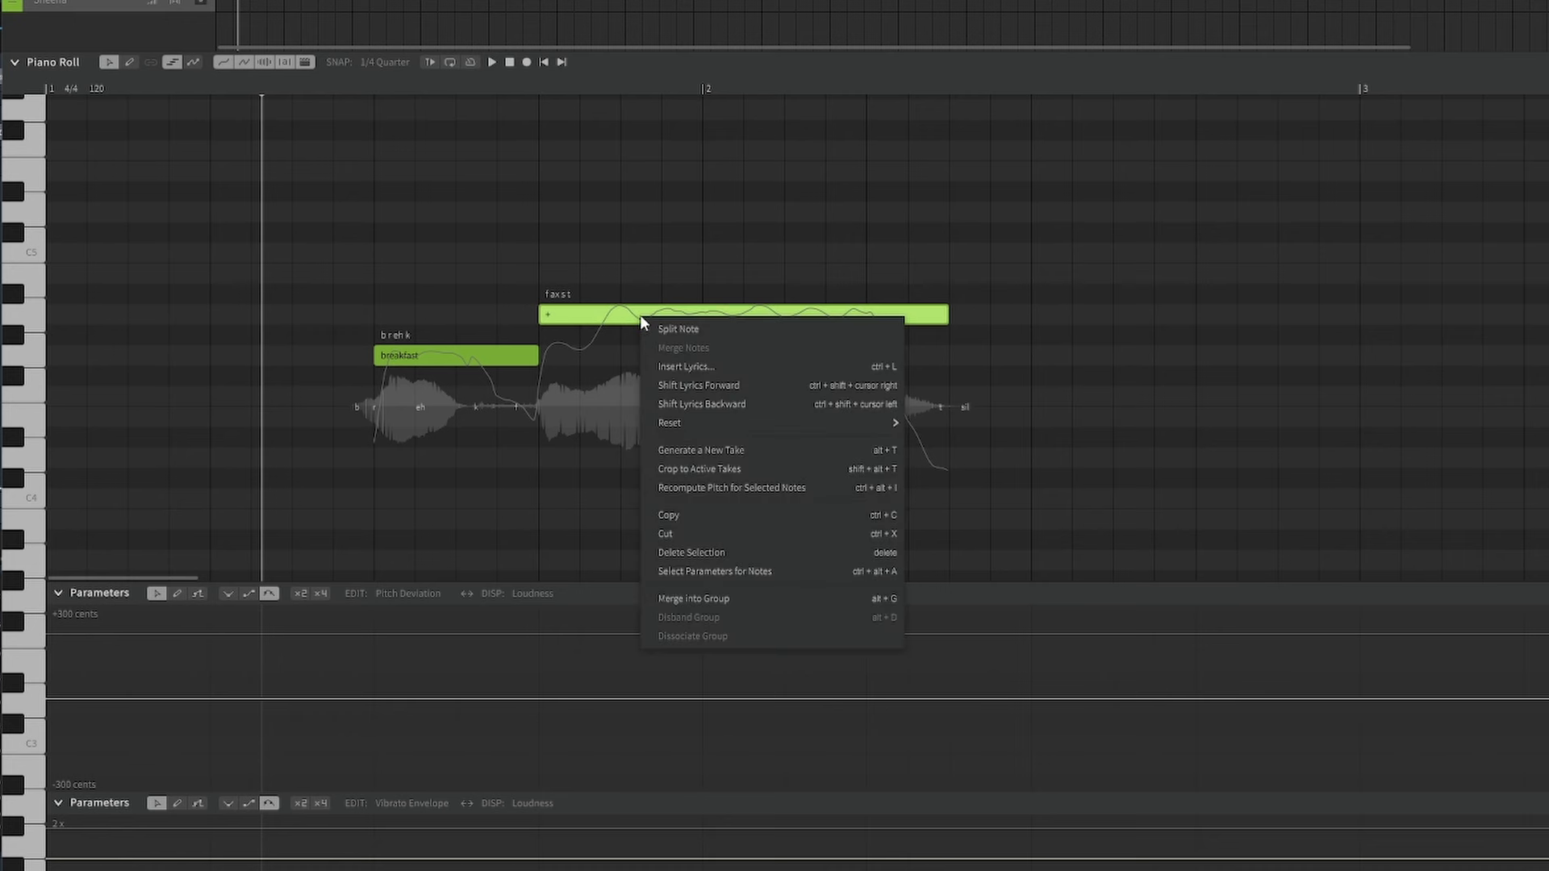
{"action": "left_click", "coordinate": [664, 326]}
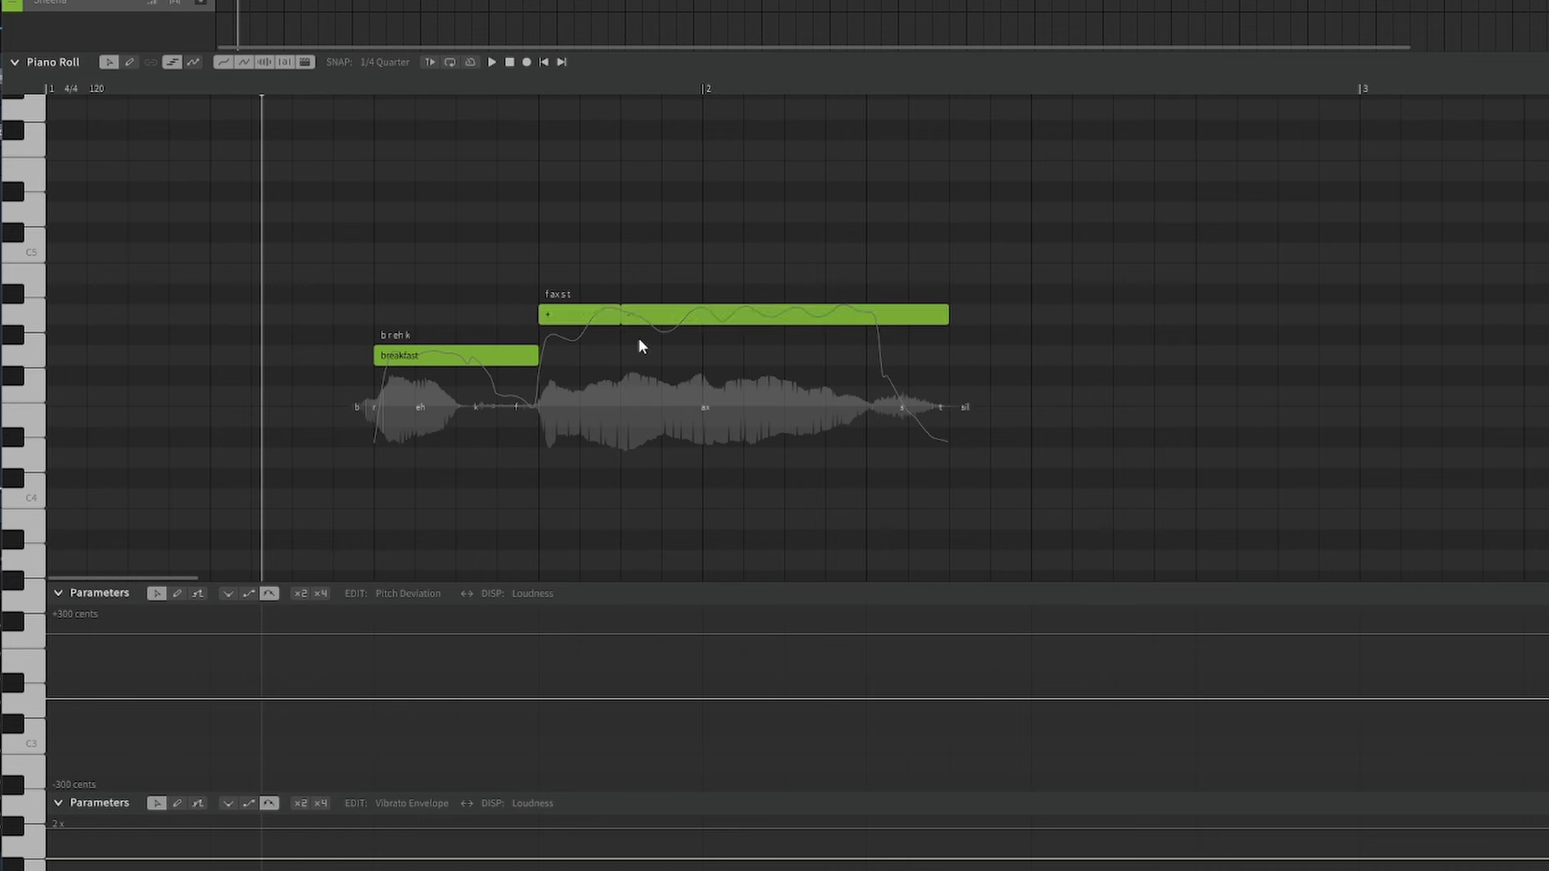
{"action": "left_click_drag", "start_coordinate": [685, 322], "coordinate": [696, 278]}
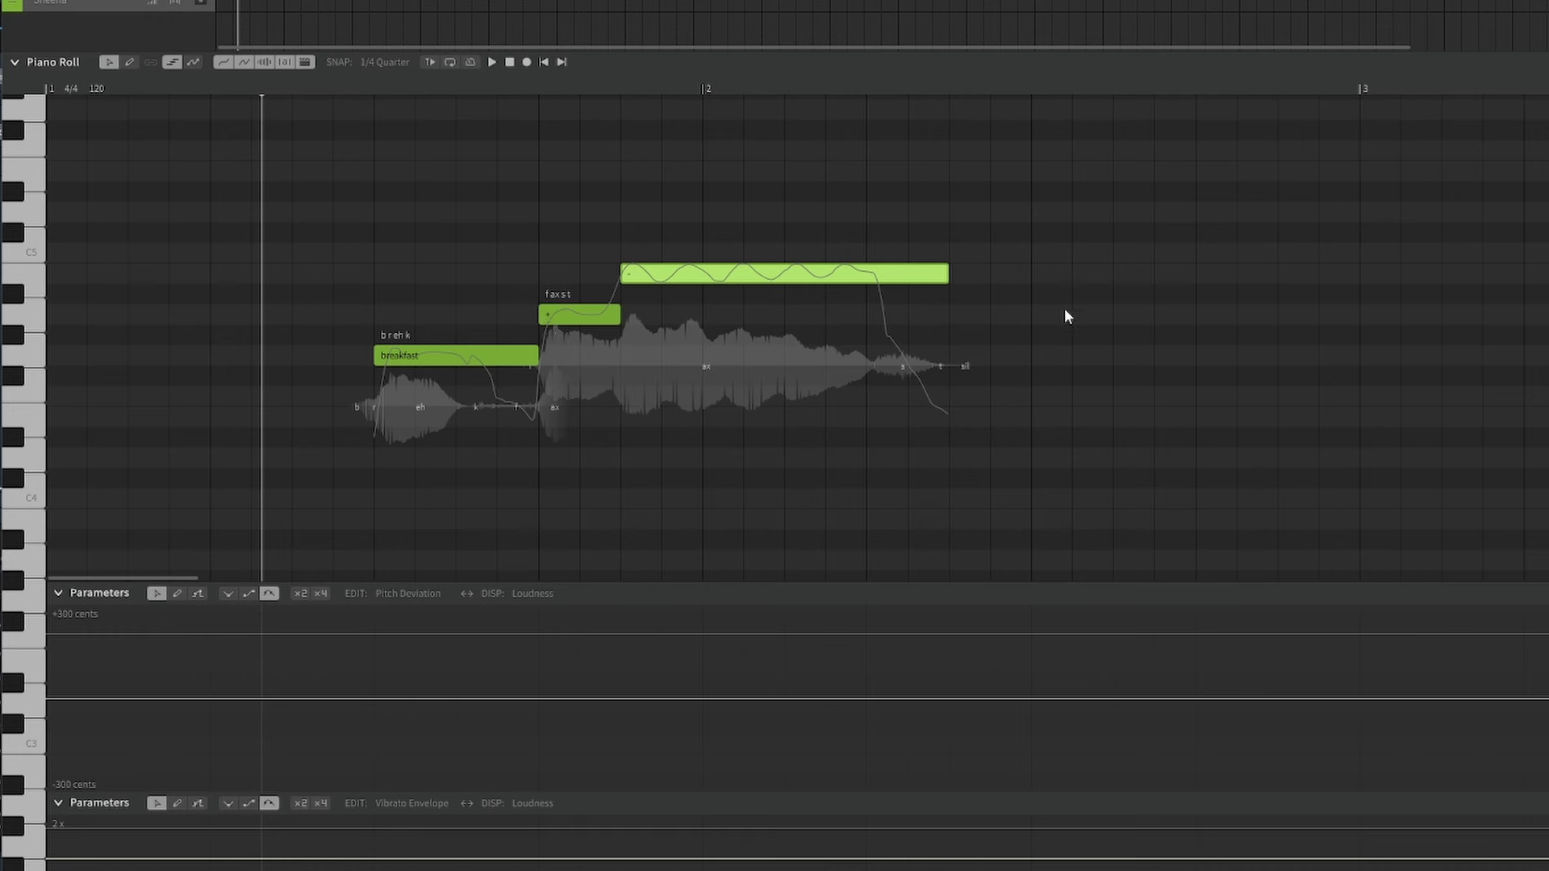
{"action": "key", "text": "space"}
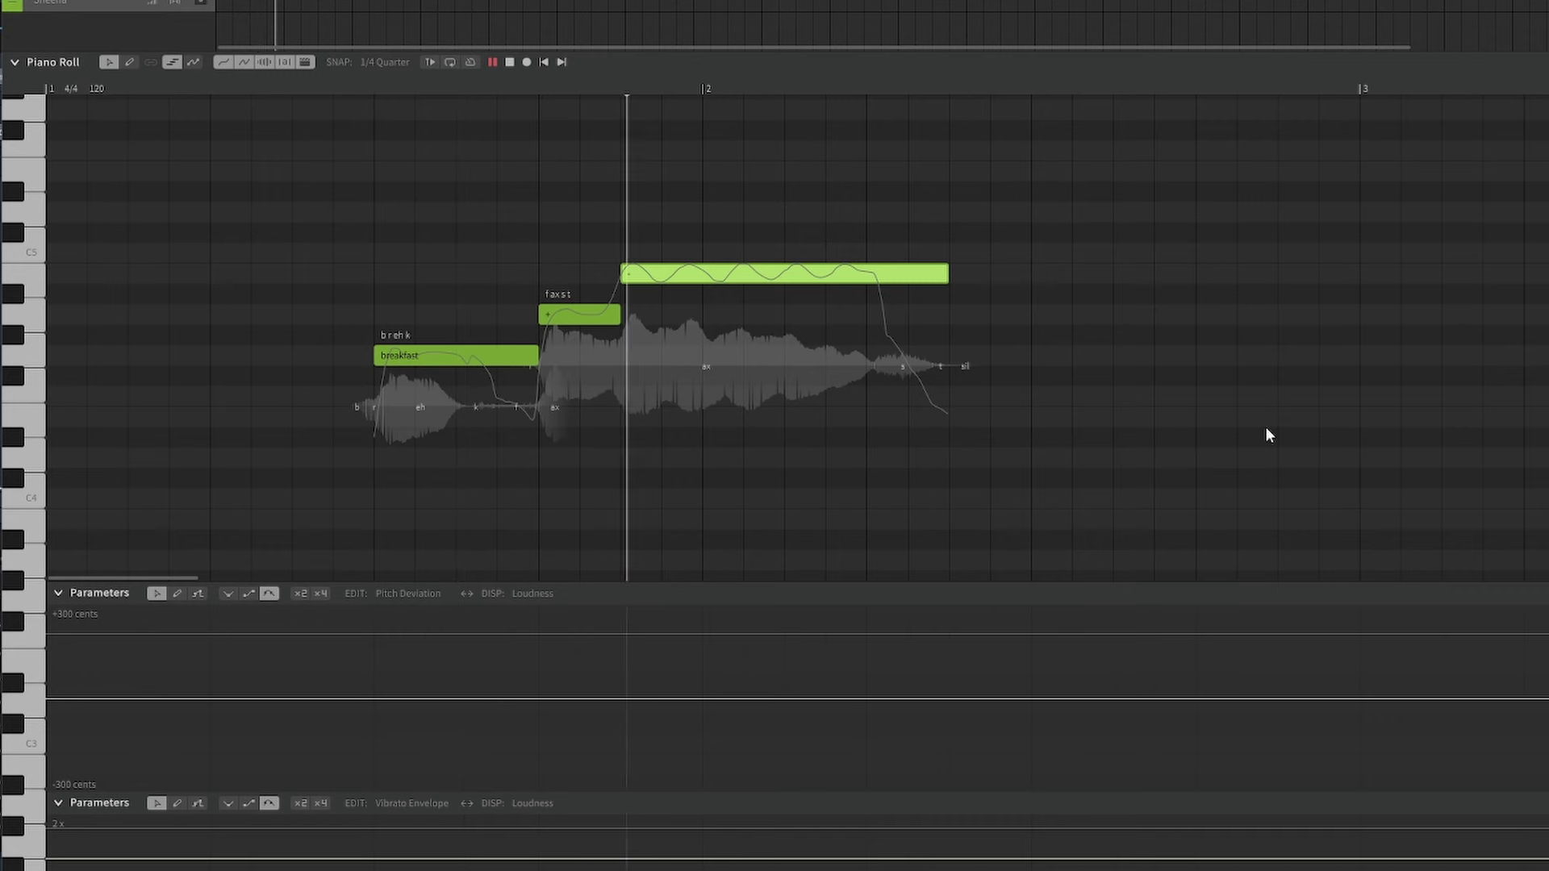
{"action": "key", "text": "space"}
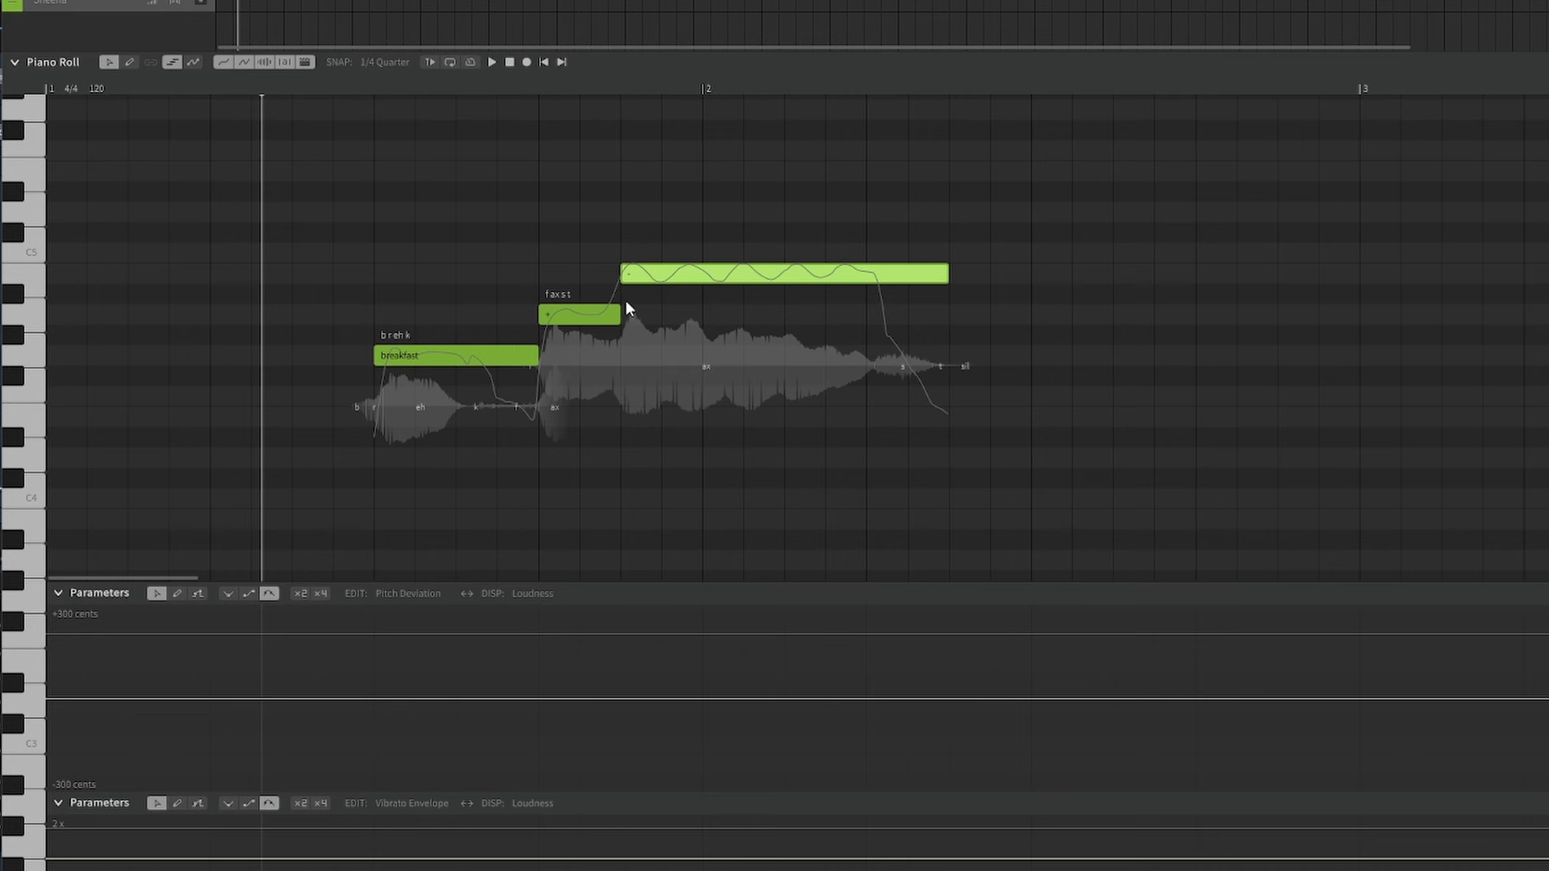
Change the lyrics of all three notes to "breakfast - +" so the first syllable carries over the middle note.
{"action": "left_click_drag", "start_coordinate": [343, 119], "coordinate": [810, 451]}
{"action": "right_click", "coordinate": [732, 279]}
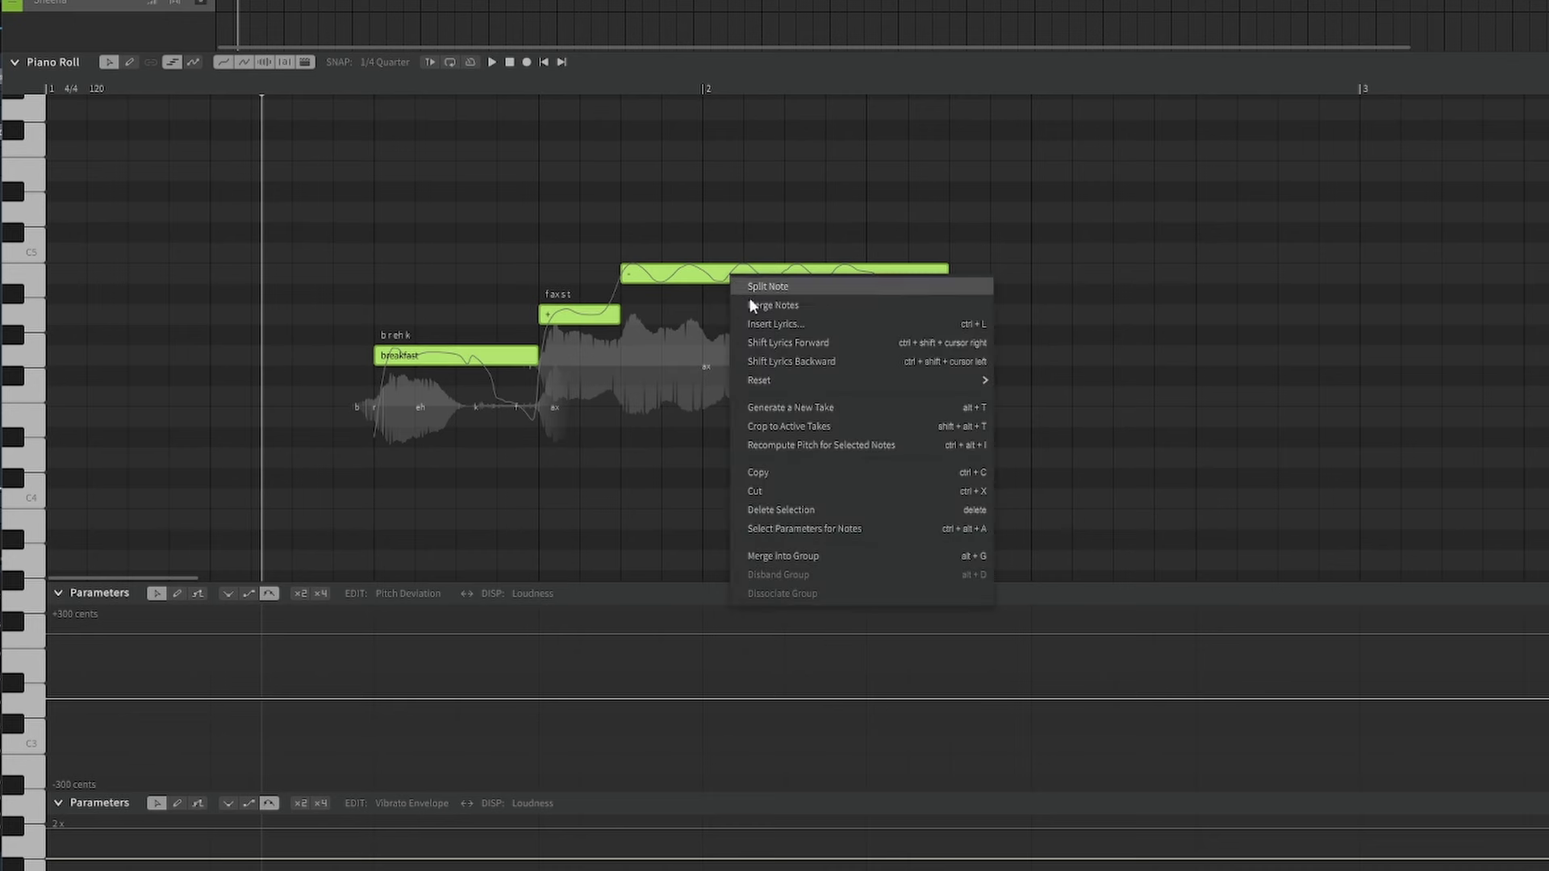
{"action": "left_click", "coordinate": [761, 328]}
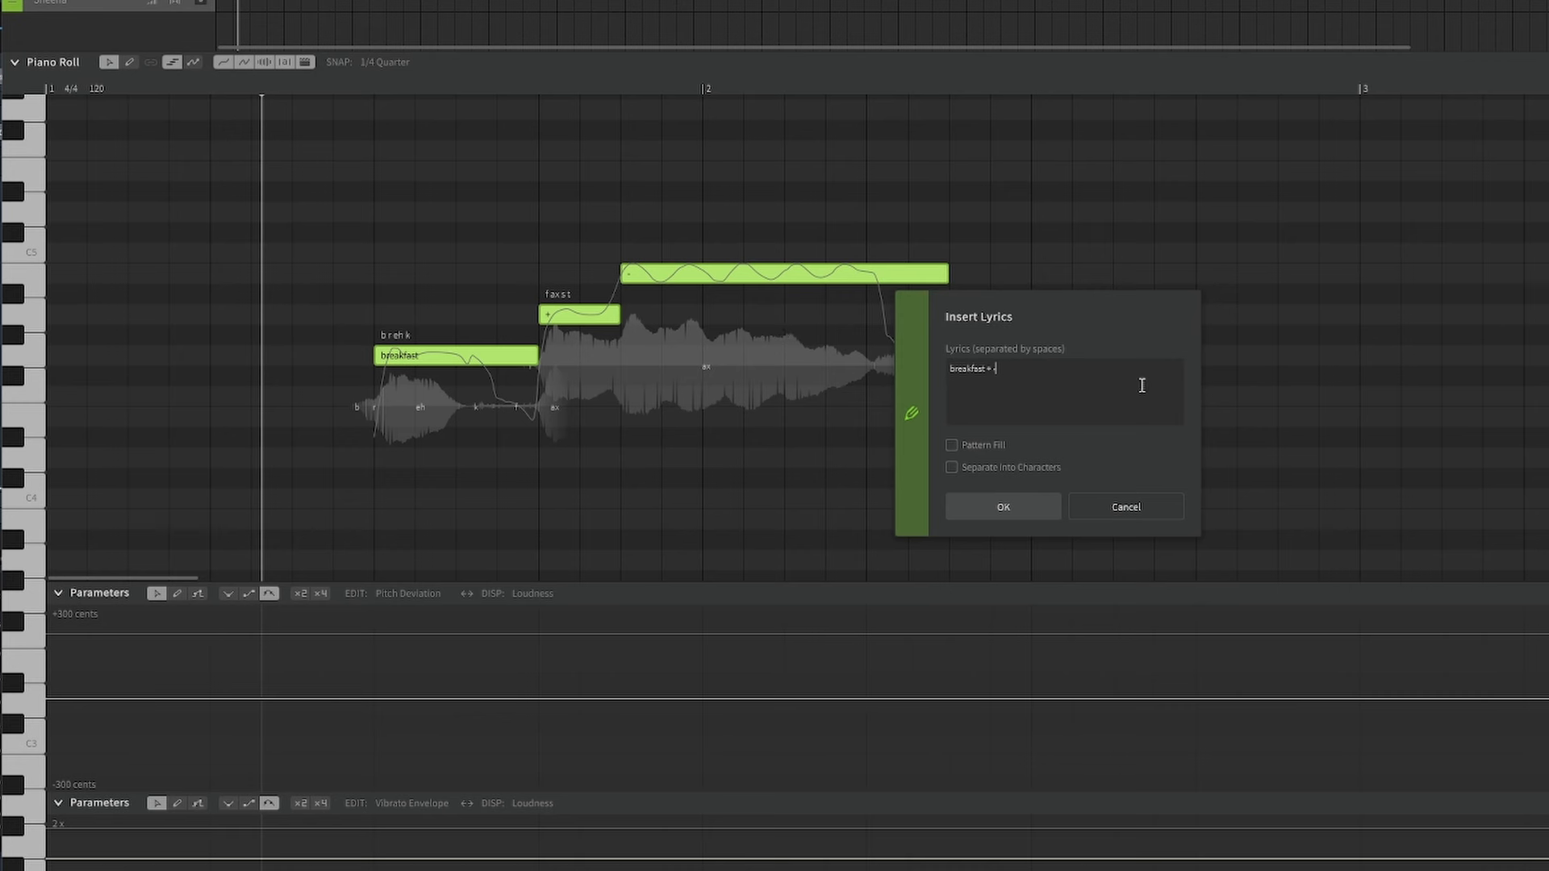
{"action": "key", "text": "BackSpace"}
{"action": "key", "text": "BackSpace"}
{"action": "key", "text": "BackSpace"}
{"action": "left_click", "coordinate": [1005, 506]}
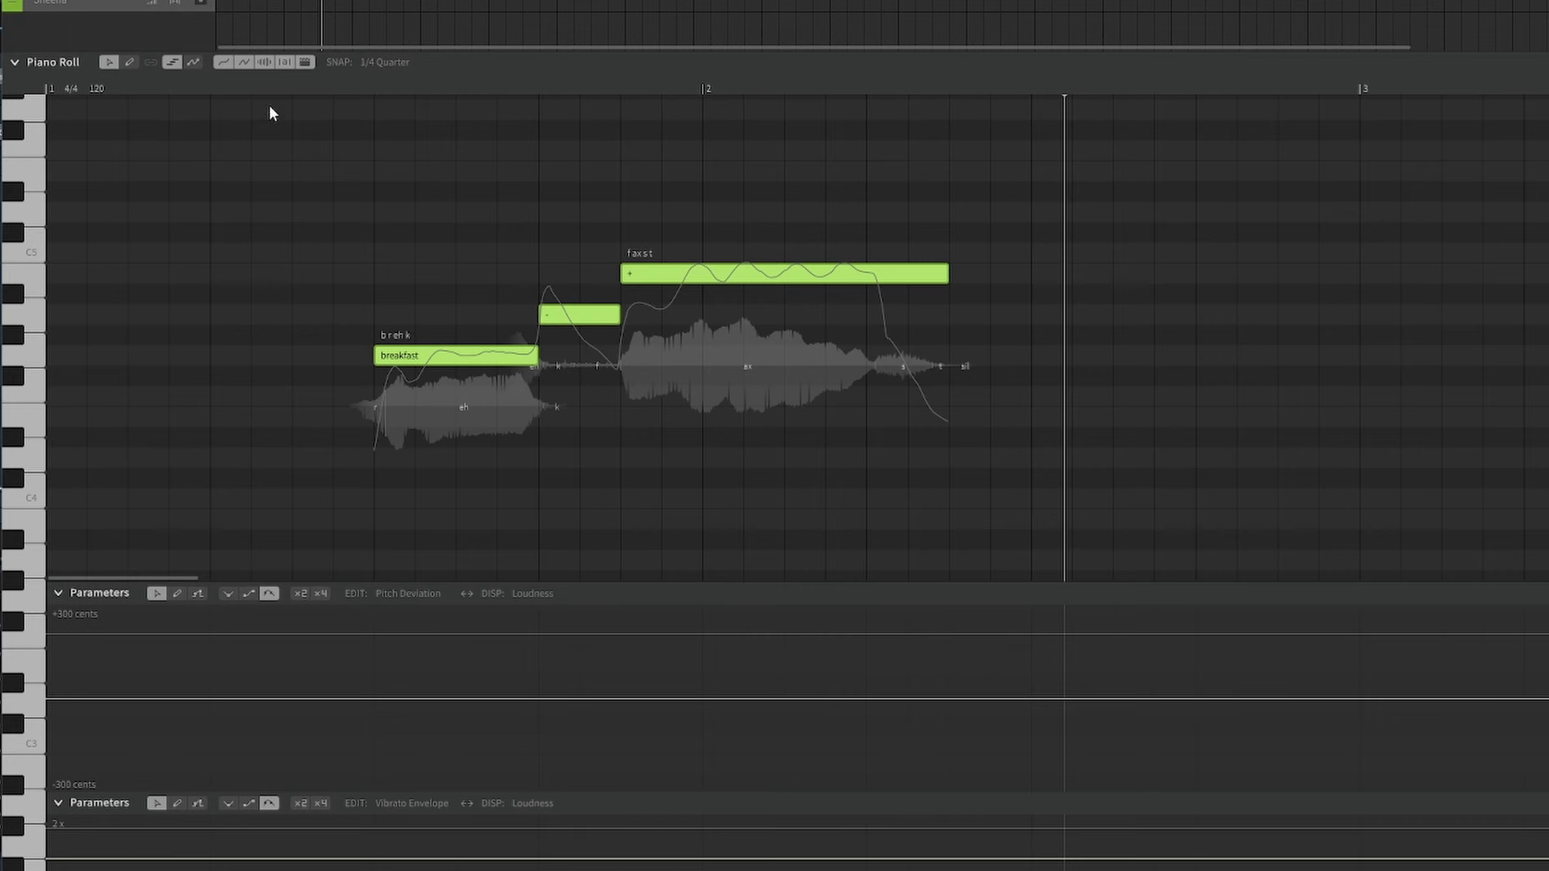
Play back the phrase with the first syllable held across the first two notes.
{"action": "left_click", "coordinate": [273, 91]}
{"action": "key", "text": "space"}
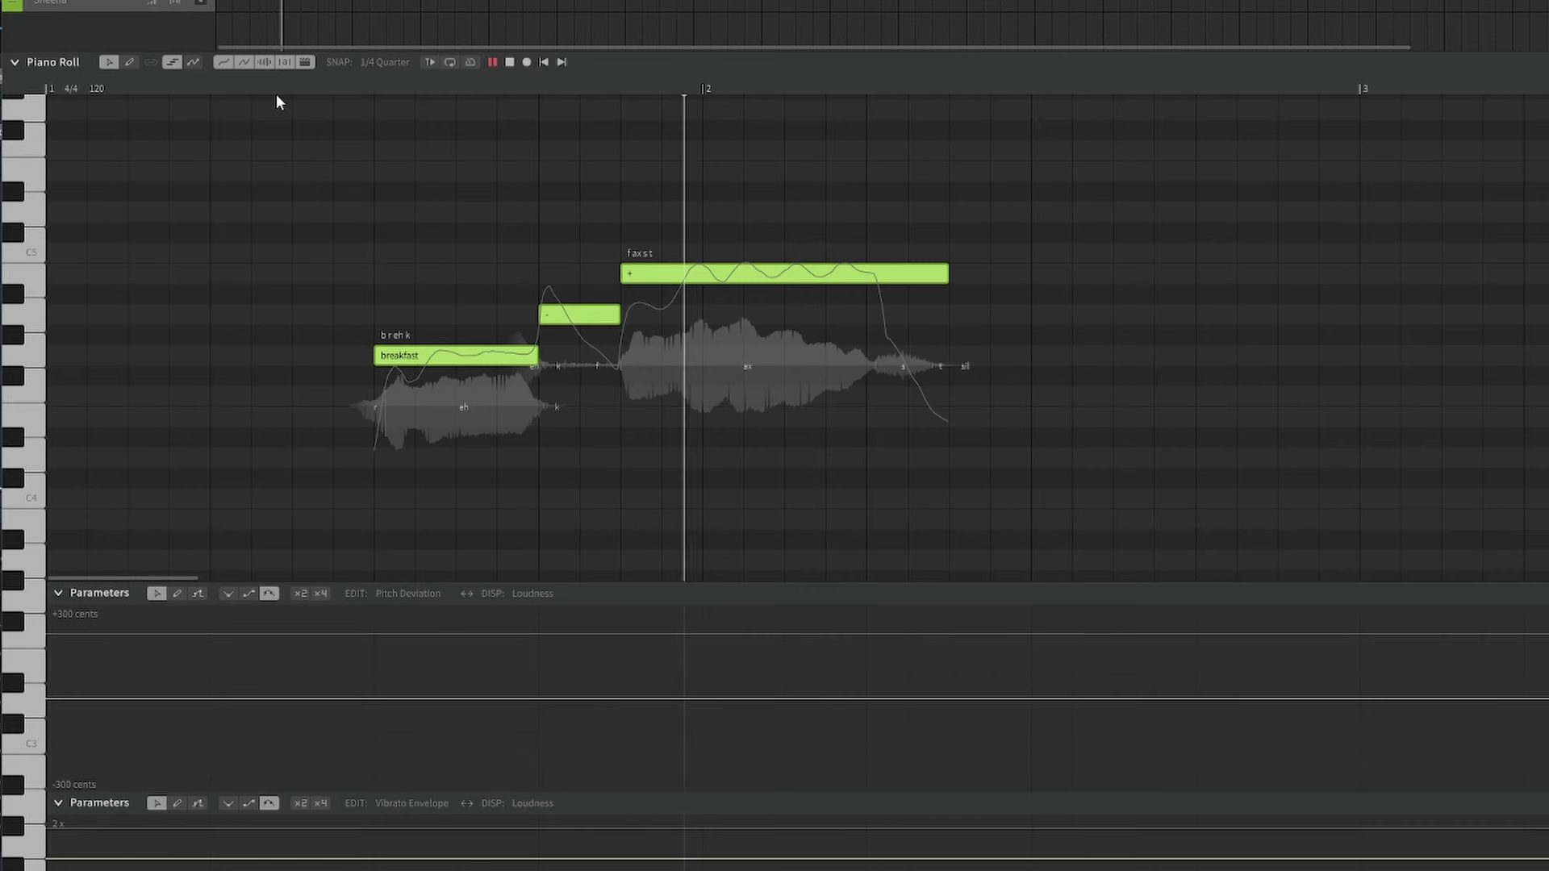
{"action": "key", "text": "space"}
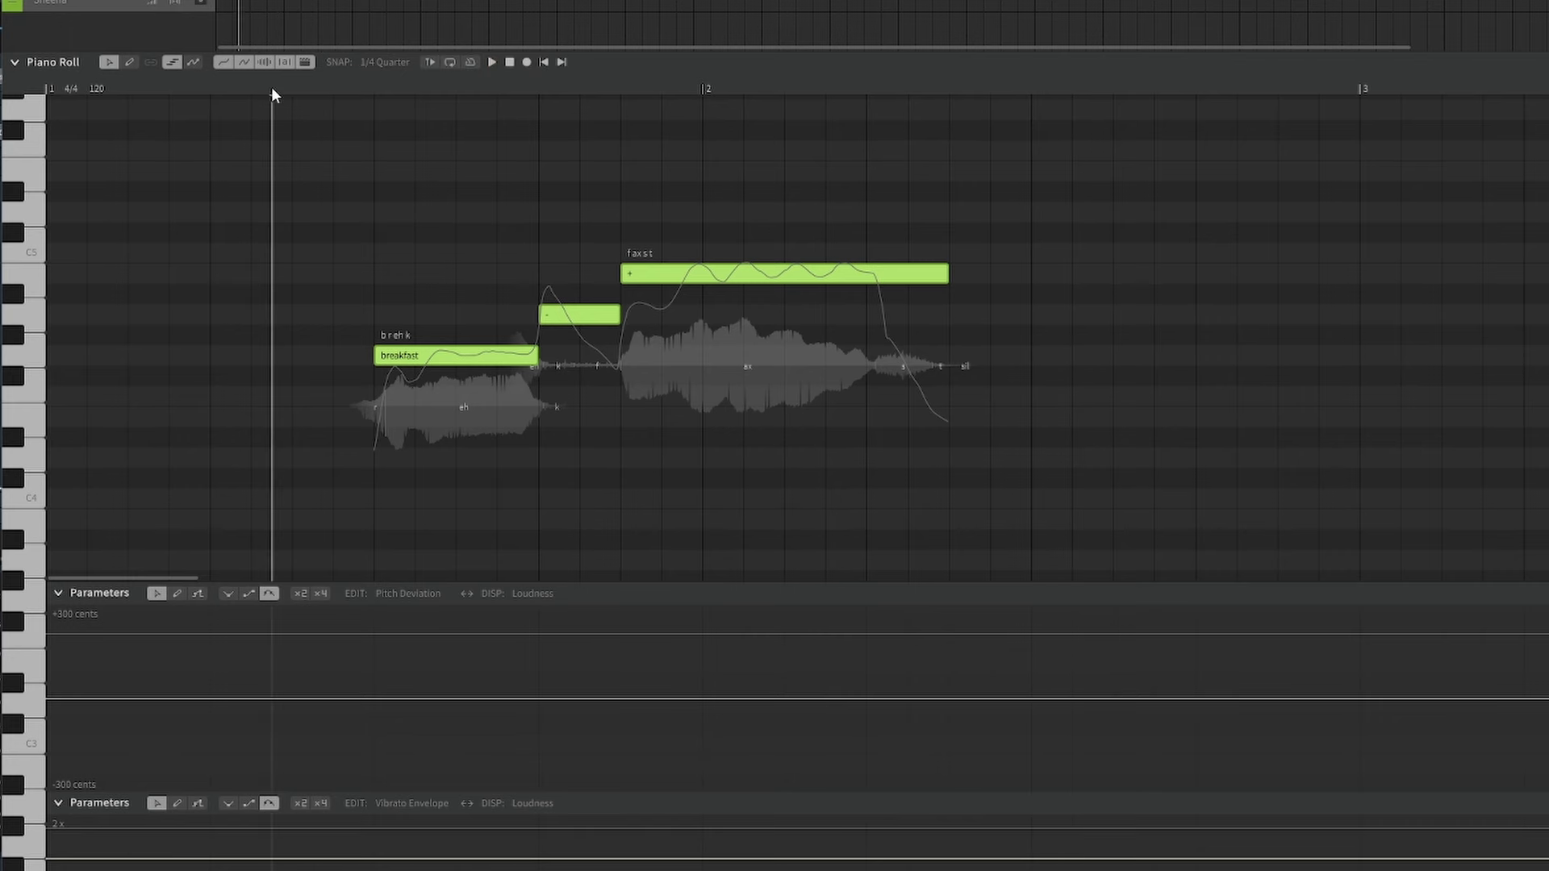
Start the middle note about a quarter beat earlier, shortening the first note, and audition the change.
{"action": "left_click", "coordinate": [540, 315]}
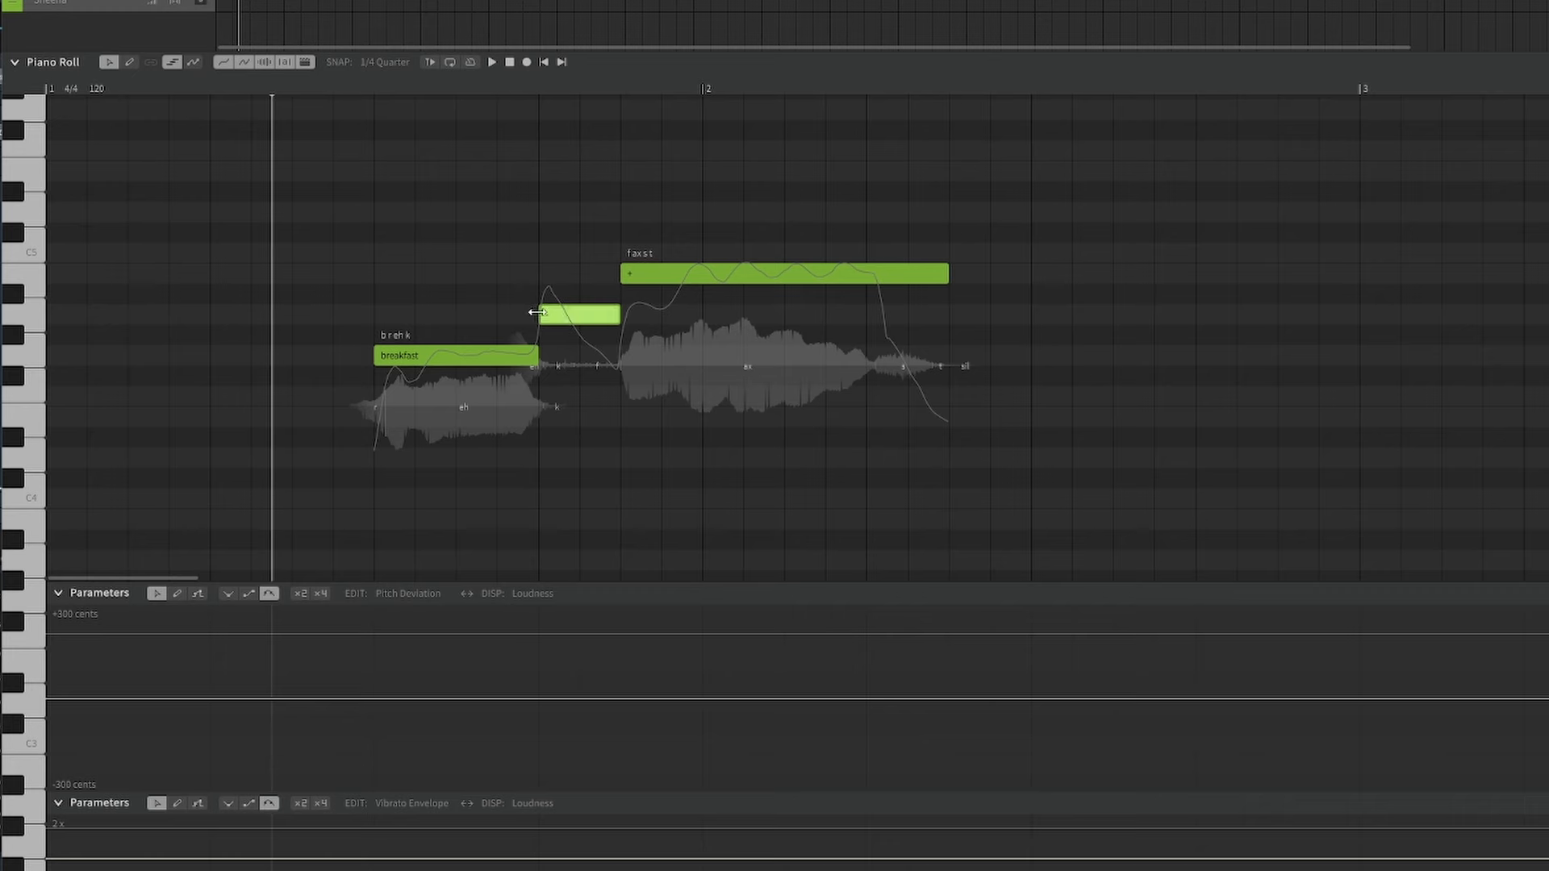
{"action": "left_click_drag", "start_coordinate": [536, 315], "coordinate": [497, 315]}
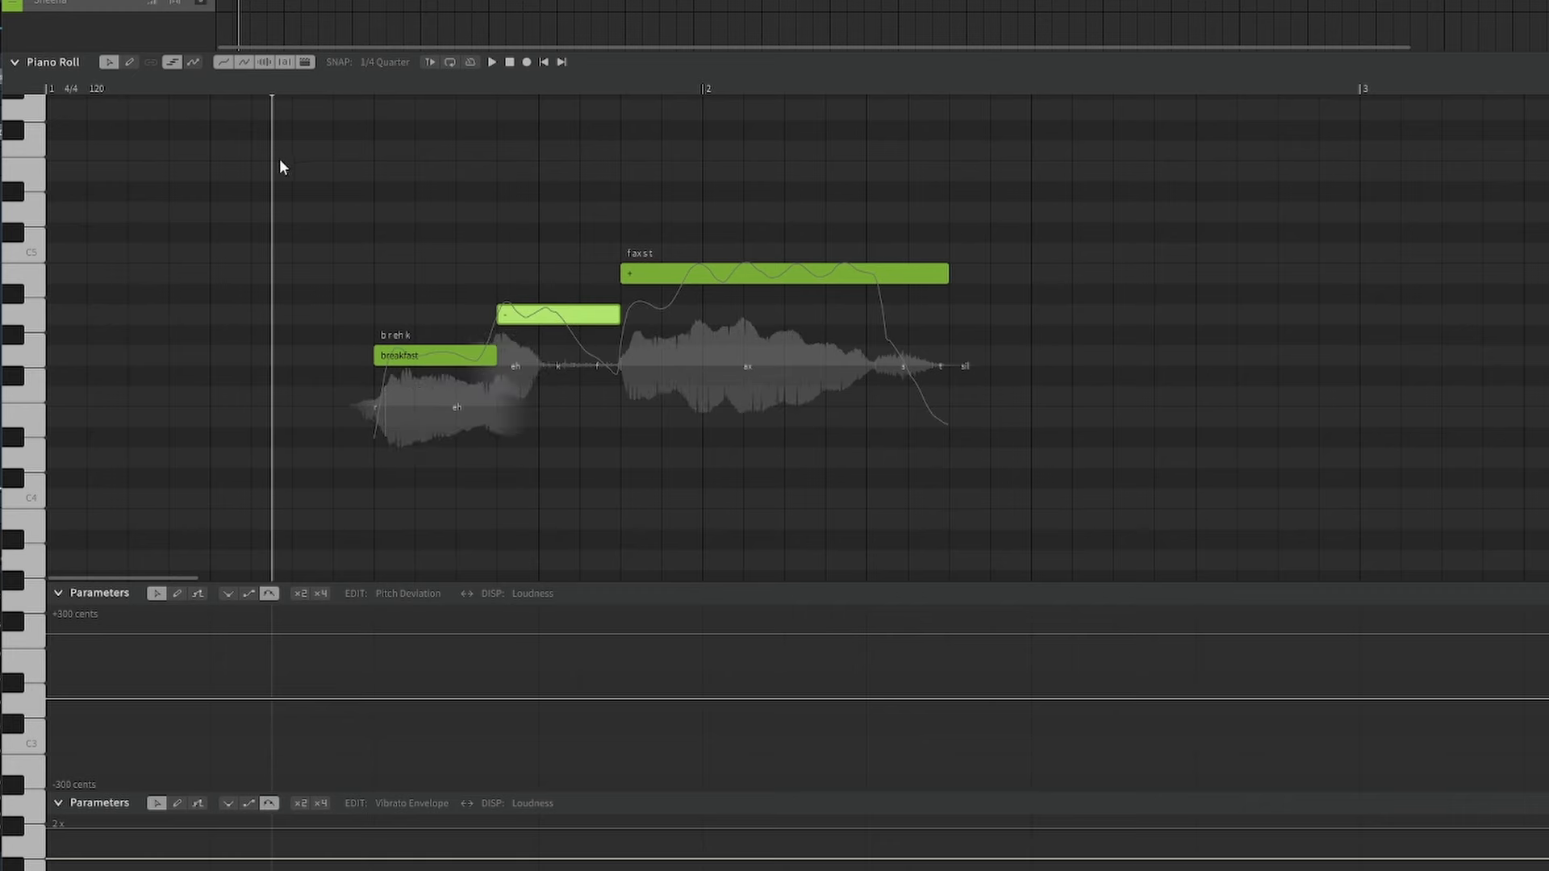
{"action": "key", "text": "space"}
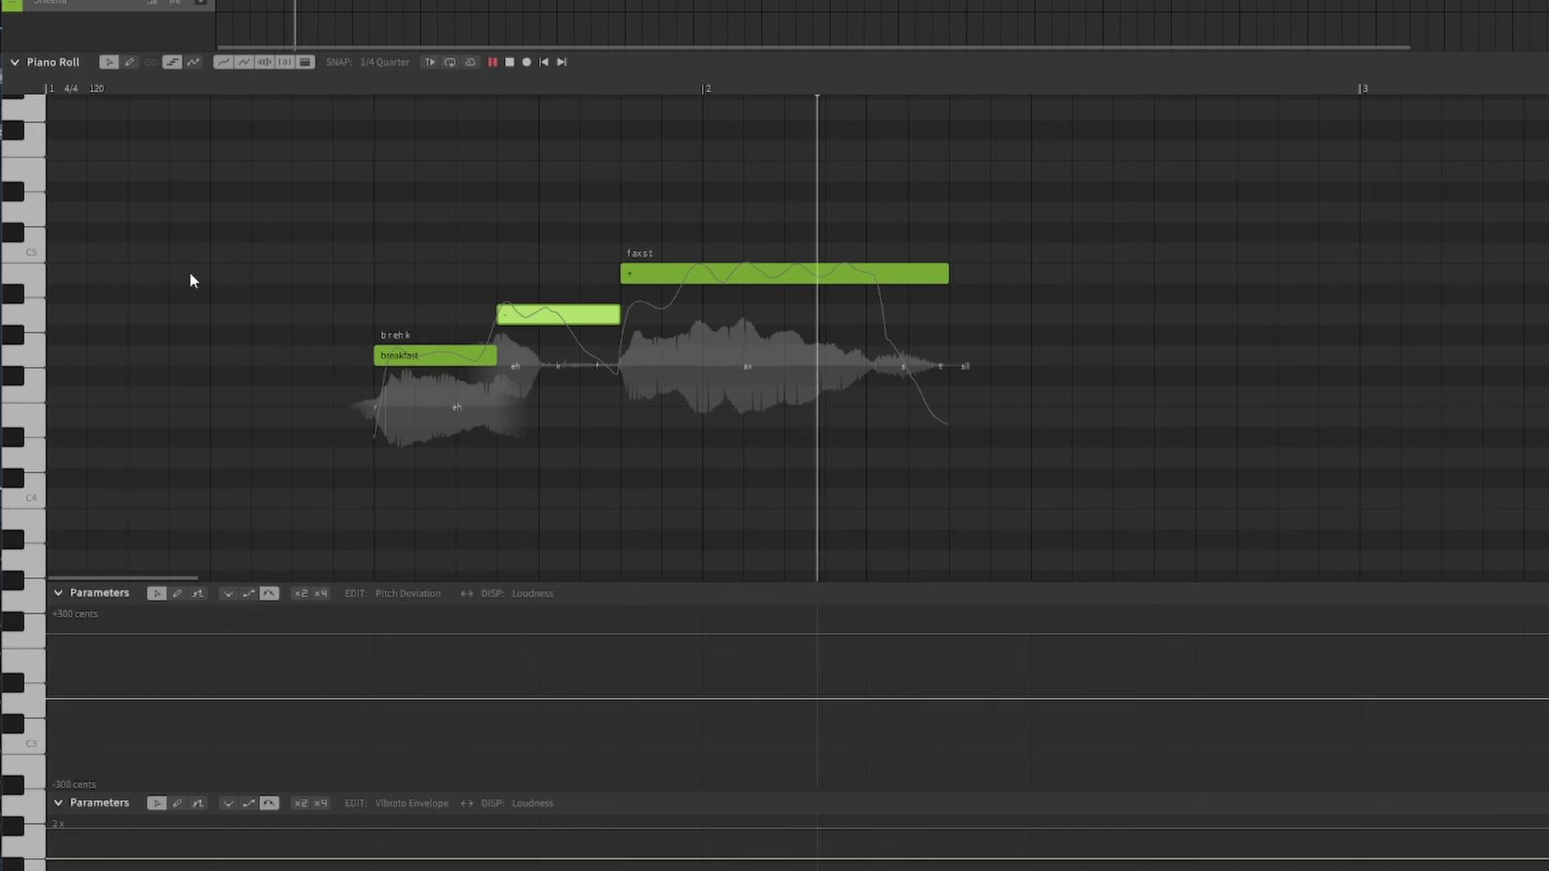
{"action": "key", "text": "space"}
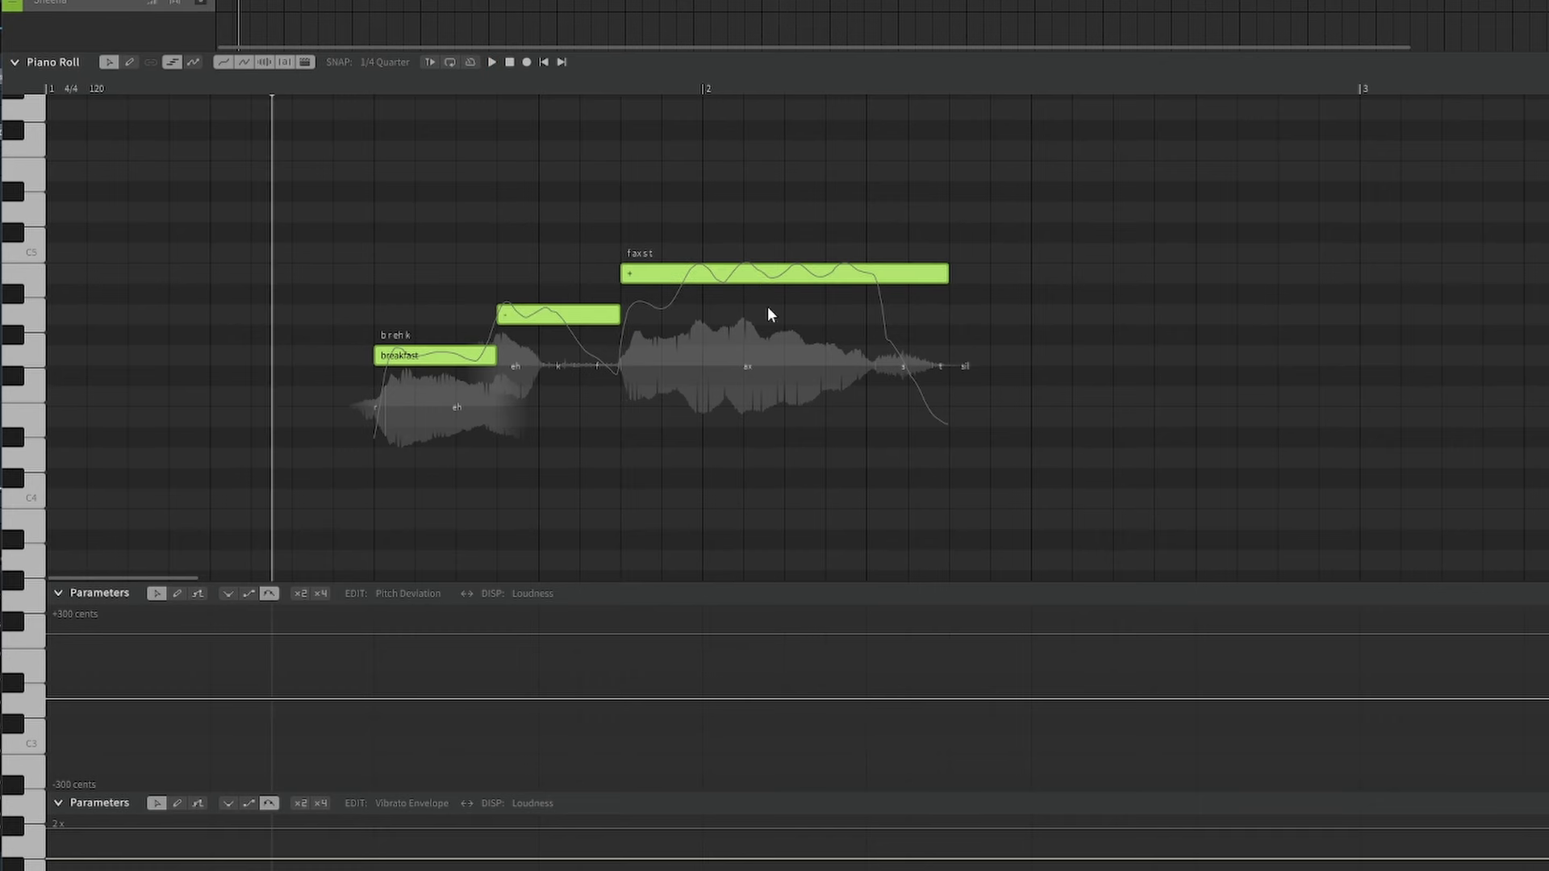
Set the lyrics of all three notes to "breakfast + -" so the second syllable carries over the last note.
{"action": "right_click", "coordinate": [756, 272]}
{"action": "left_click", "coordinate": [797, 318]}
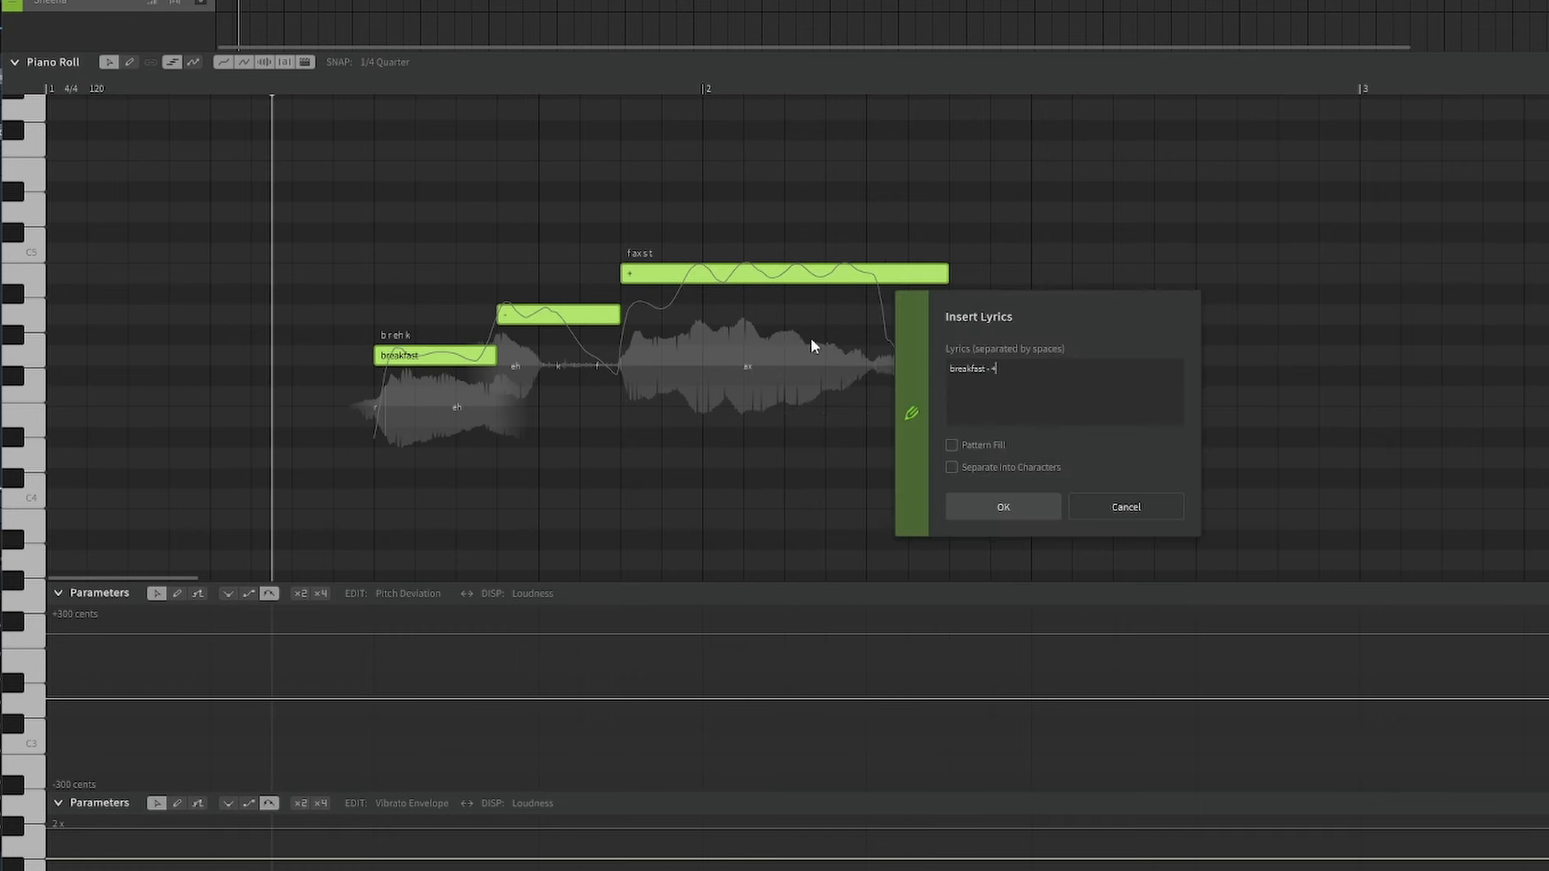
{"action": "key", "text": "BackSpace"}
{"action": "type", "text": "+"}
{"action": "left_click", "coordinate": [1000, 502]}
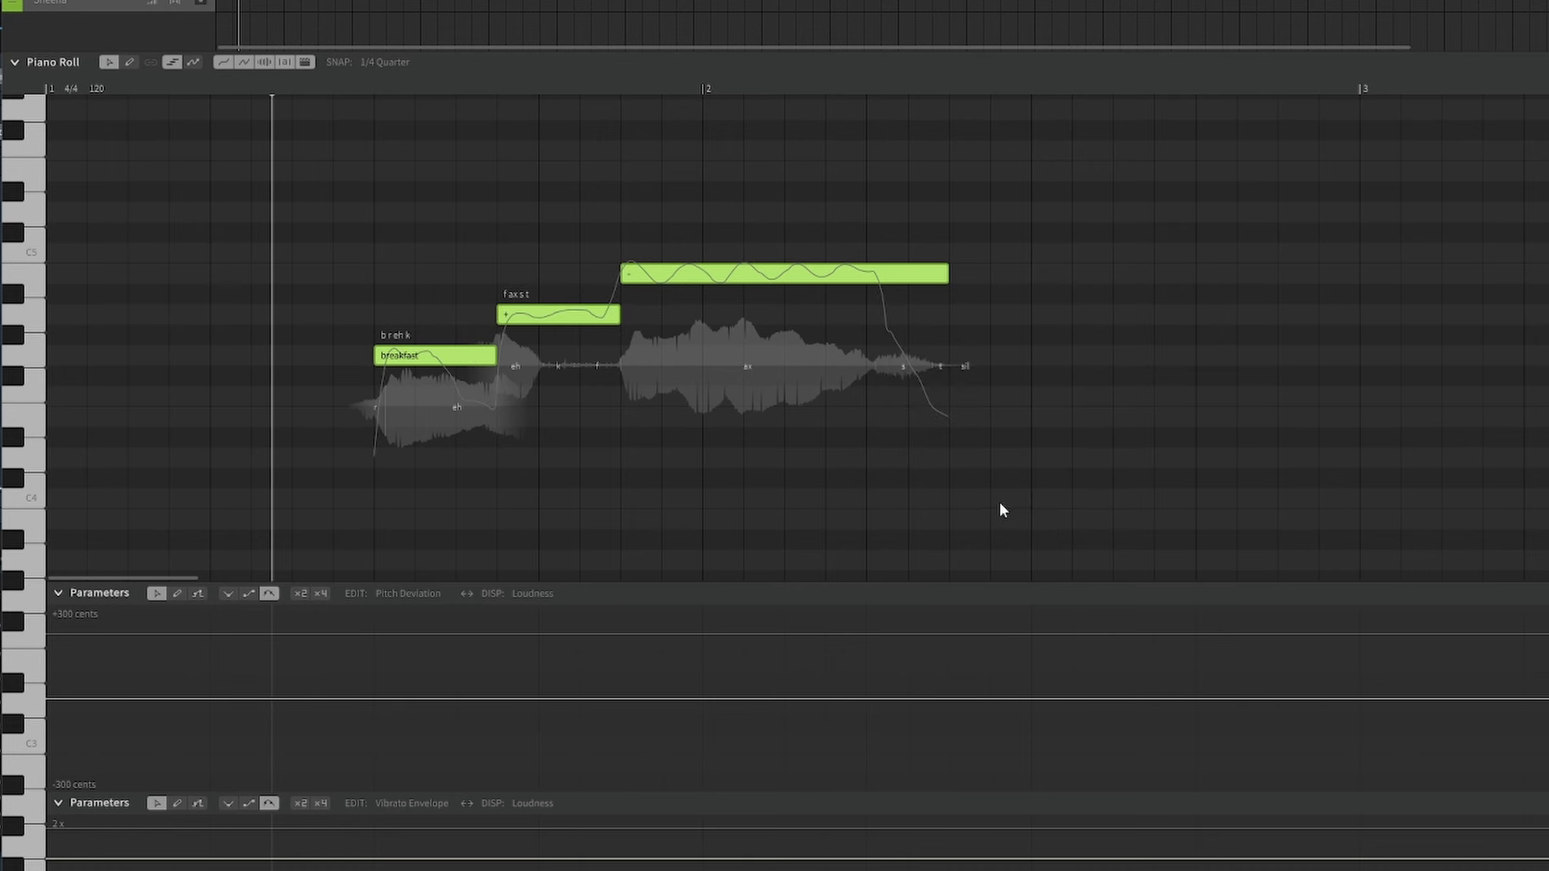
Play back the phrase with the second syllable held across the last two notes.
{"action": "left_click", "coordinate": [336, 96]}
{"action": "key", "text": "space"}
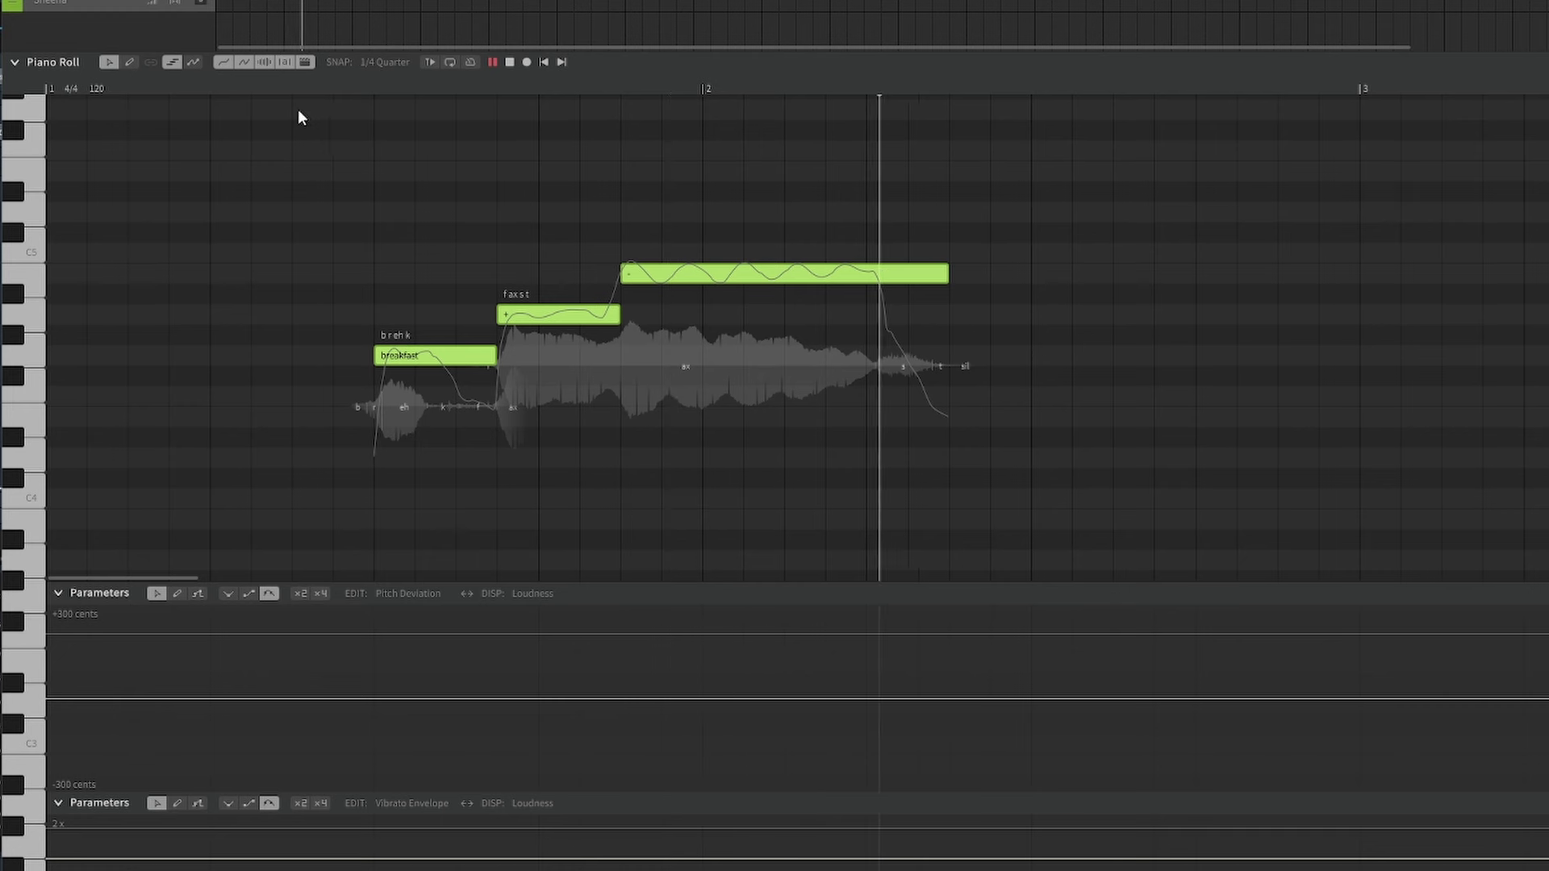
{"action": "key", "text": "space"}
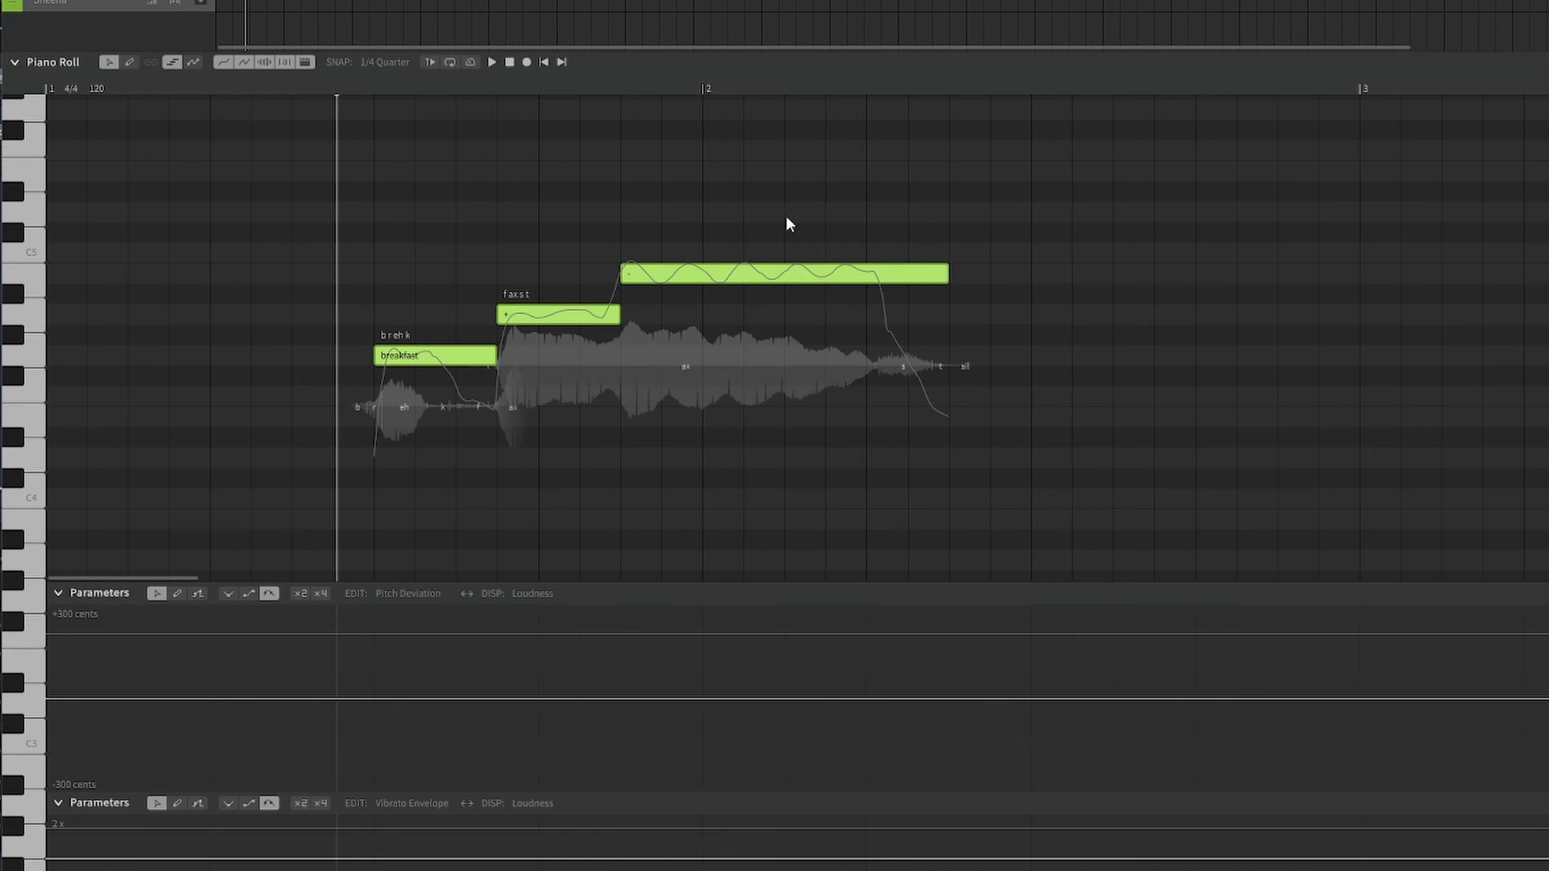
{"action": "left_click", "coordinate": [814, 426]}
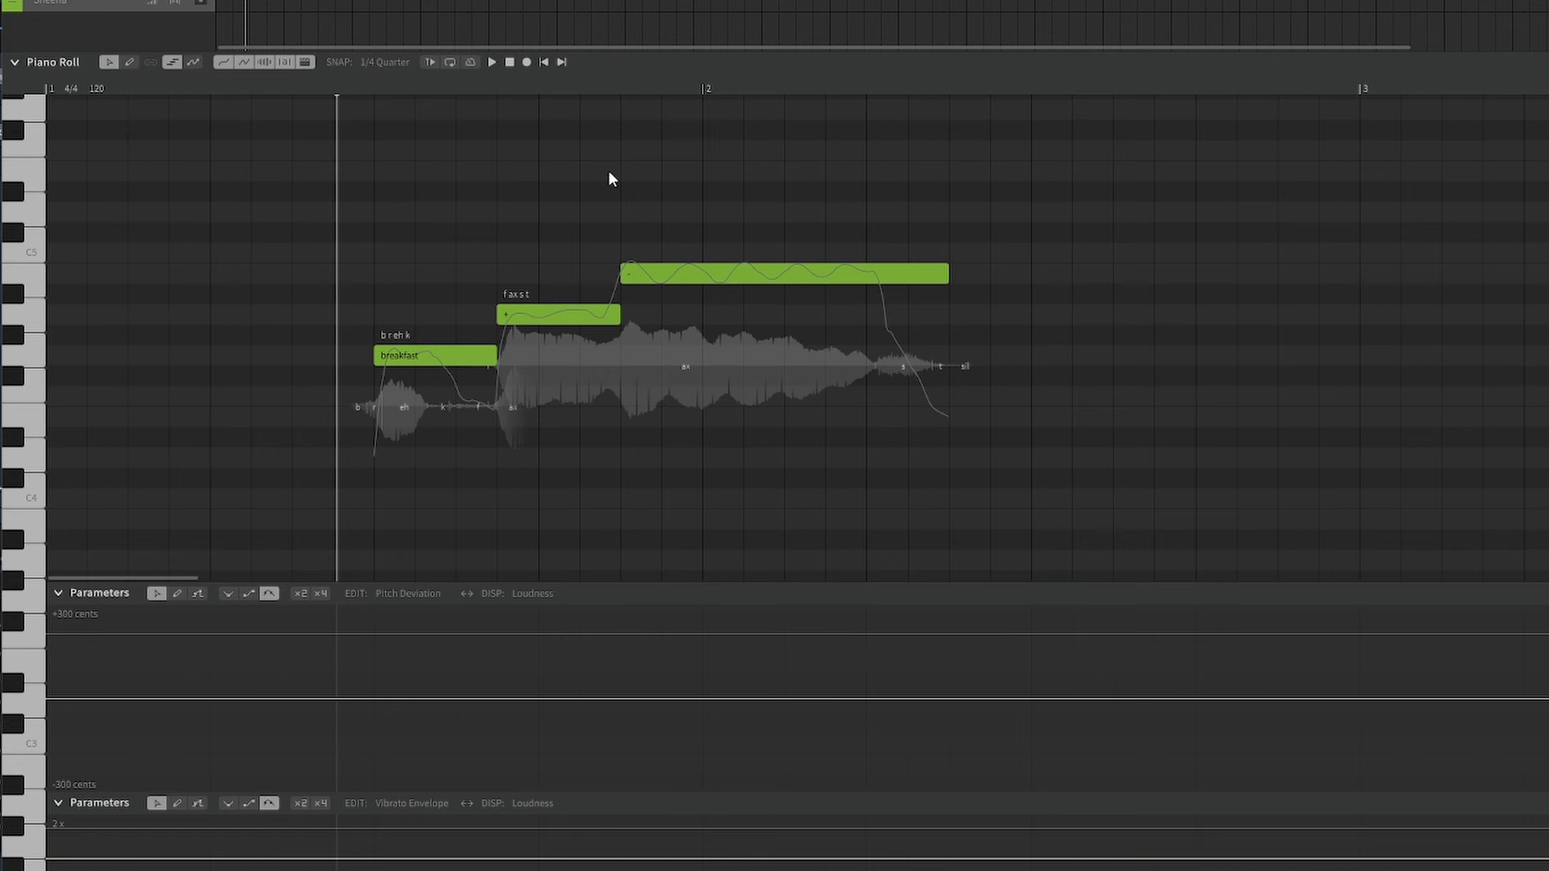
Delete the last two notes and lengthen the remaining "breakfast" note to about 3.5 beats.
{"action": "left_click_drag", "start_coordinate": [516, 208], "coordinate": [760, 395]}
{"action": "key", "text": "Delete"}
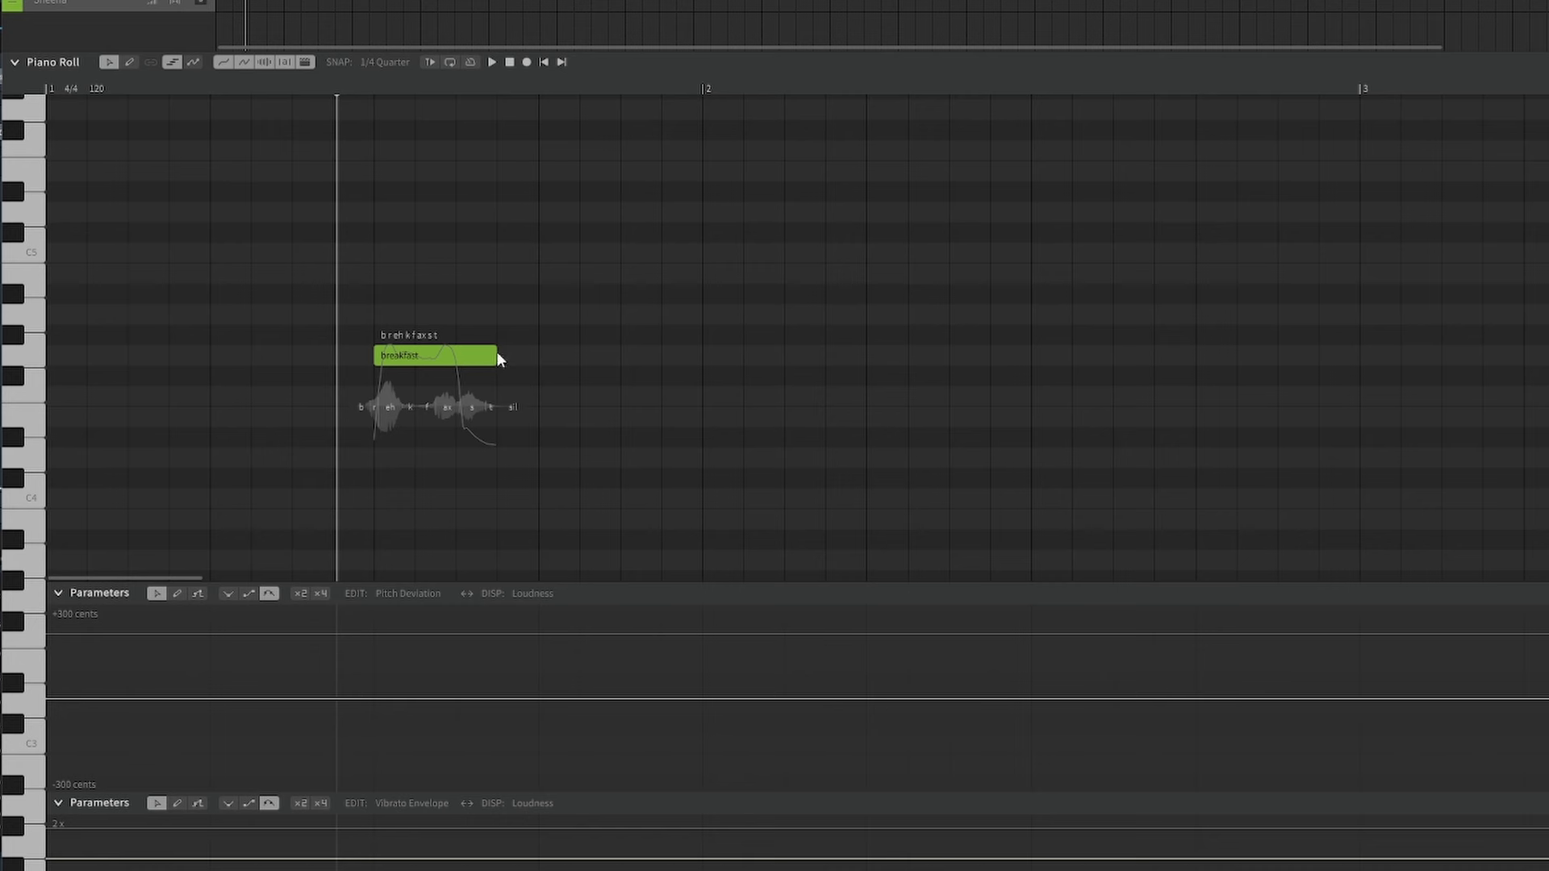
{"action": "left_click_drag", "start_coordinate": [498, 355], "coordinate": [942, 375]}
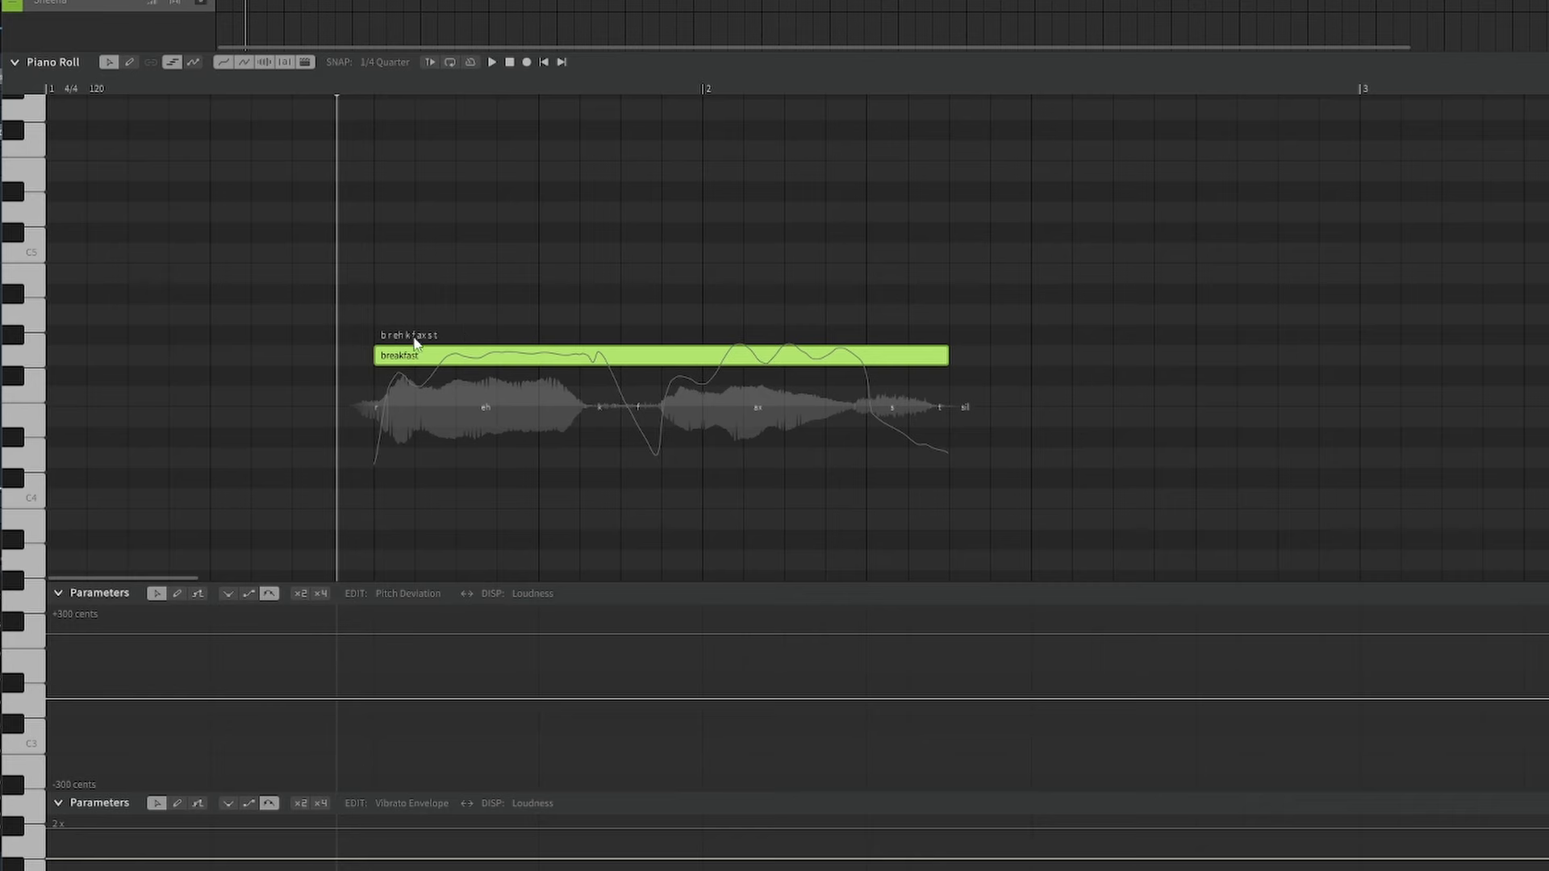
Play back the single sustained "breakfast" note twice to check its syllable timing.
{"action": "key", "text": "space"}
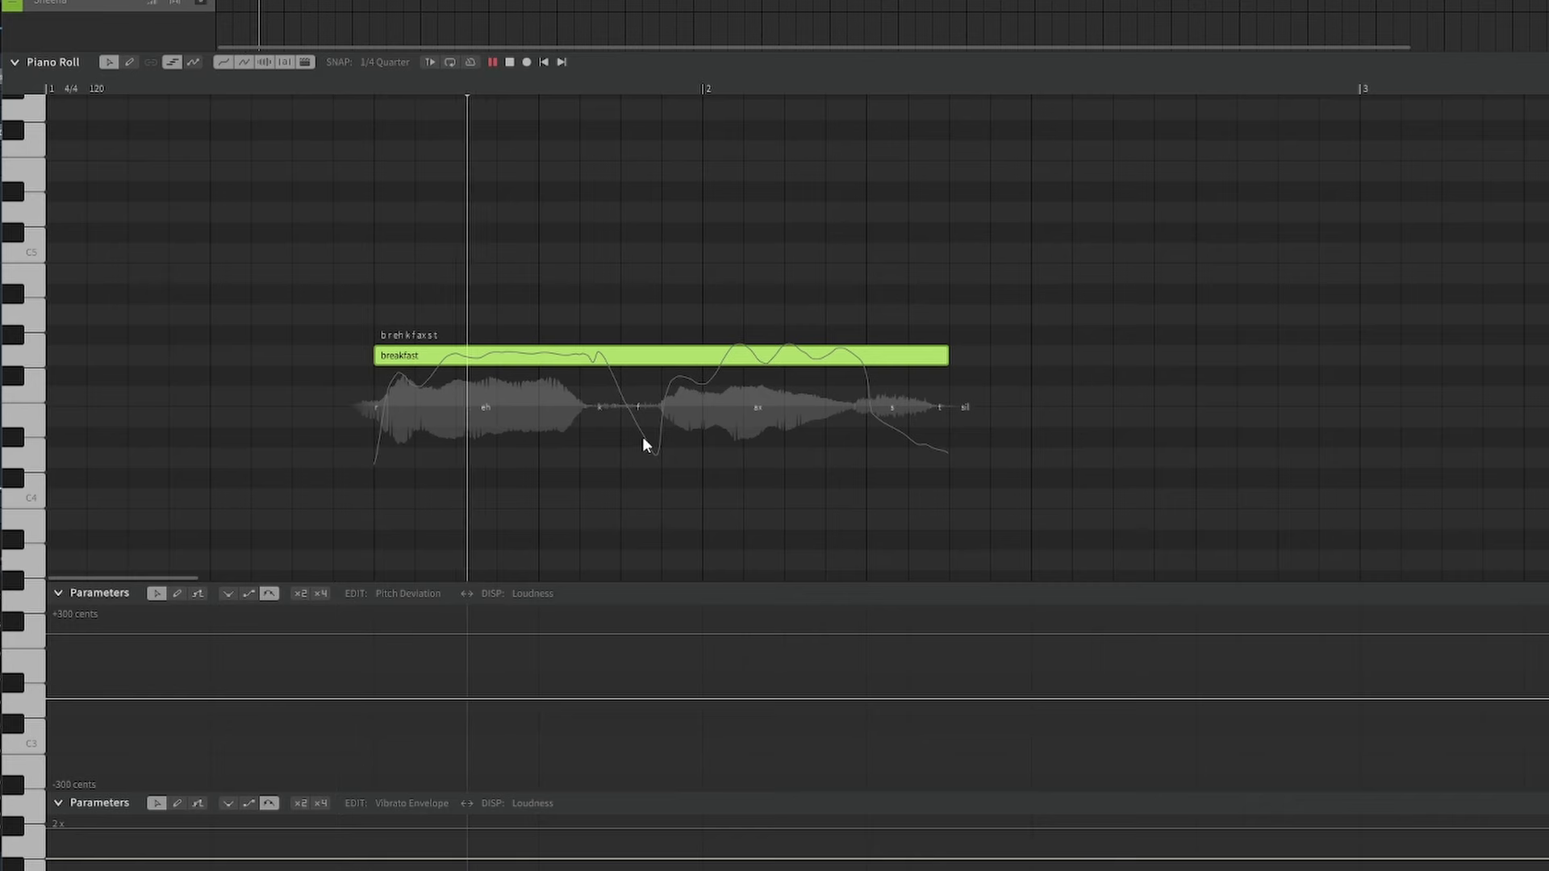
{"action": "key", "text": "space"}
{"action": "key", "text": "space"}
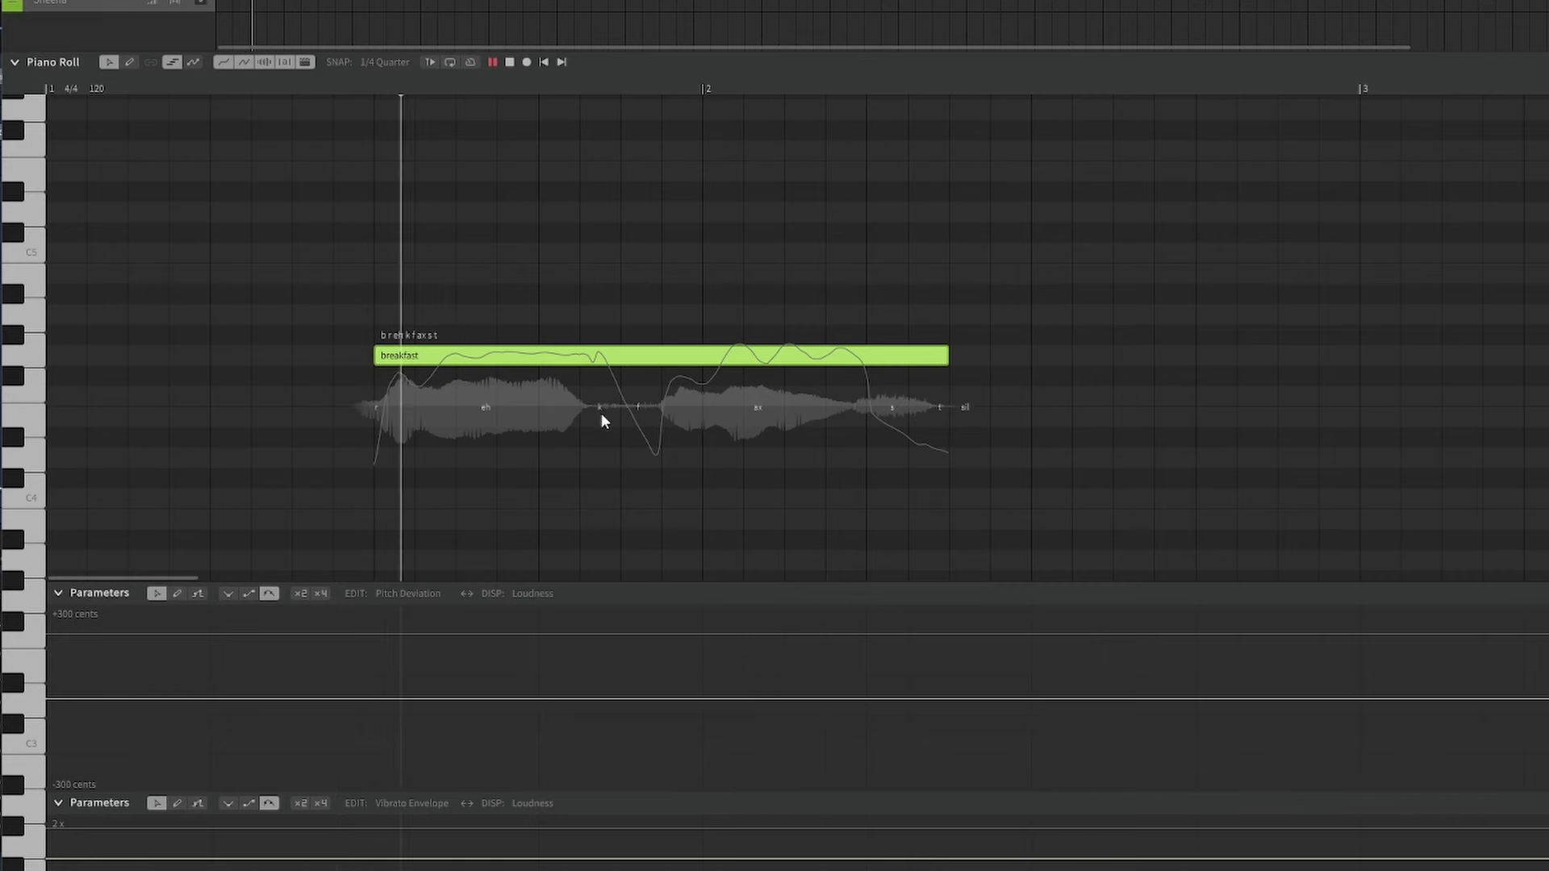
{"action": "key", "text": "space"}
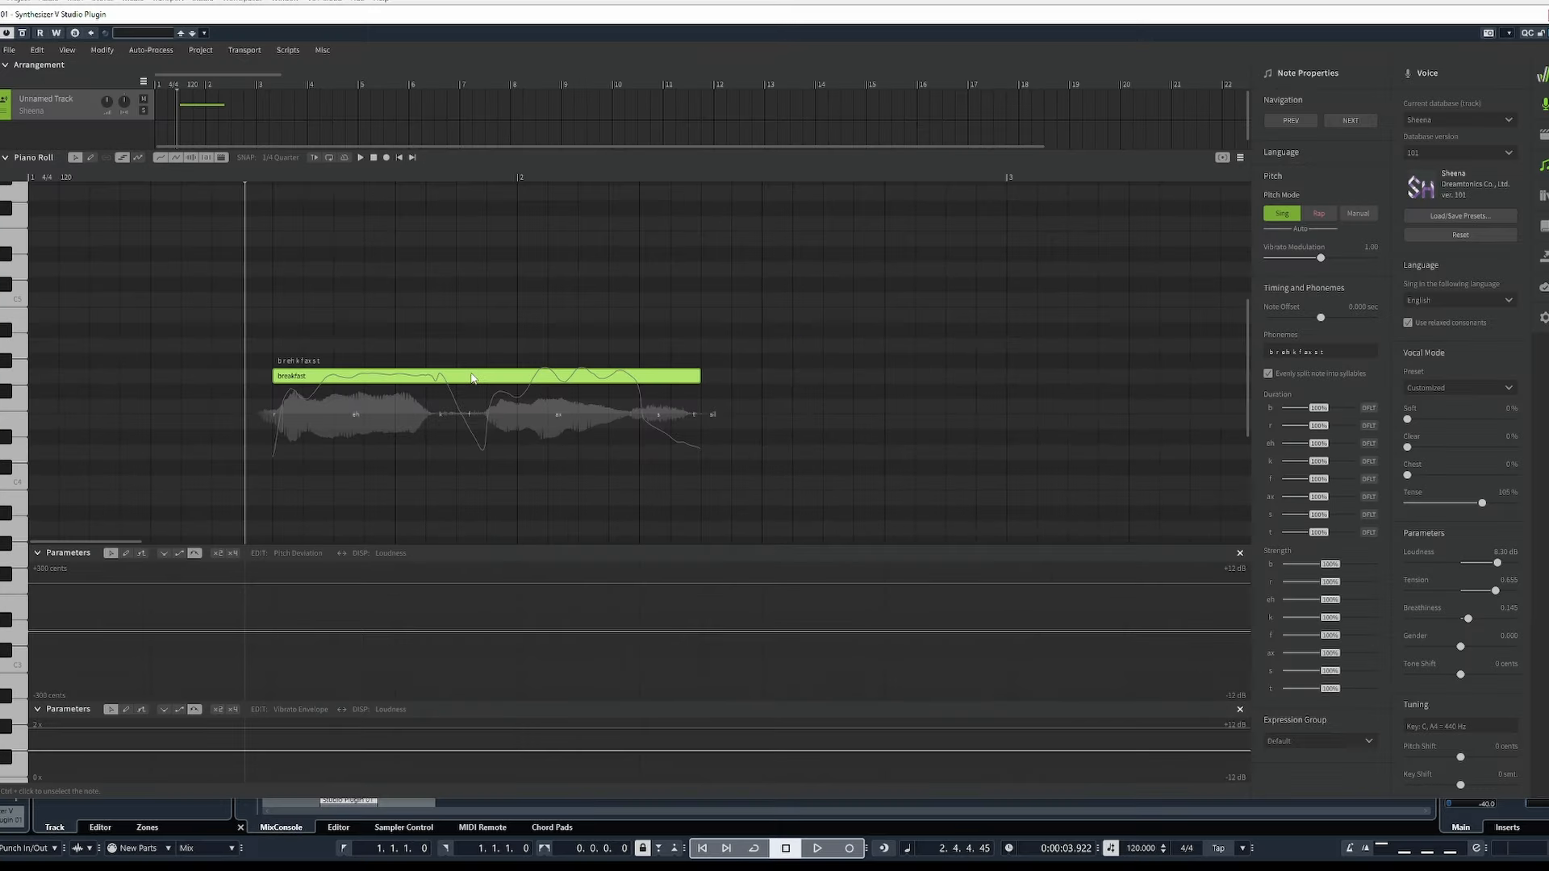
Split the "breakfast" note about 1.5 beats in and set the second part's lyric to "+".
{"action": "right_click", "coordinate": [472, 375]}
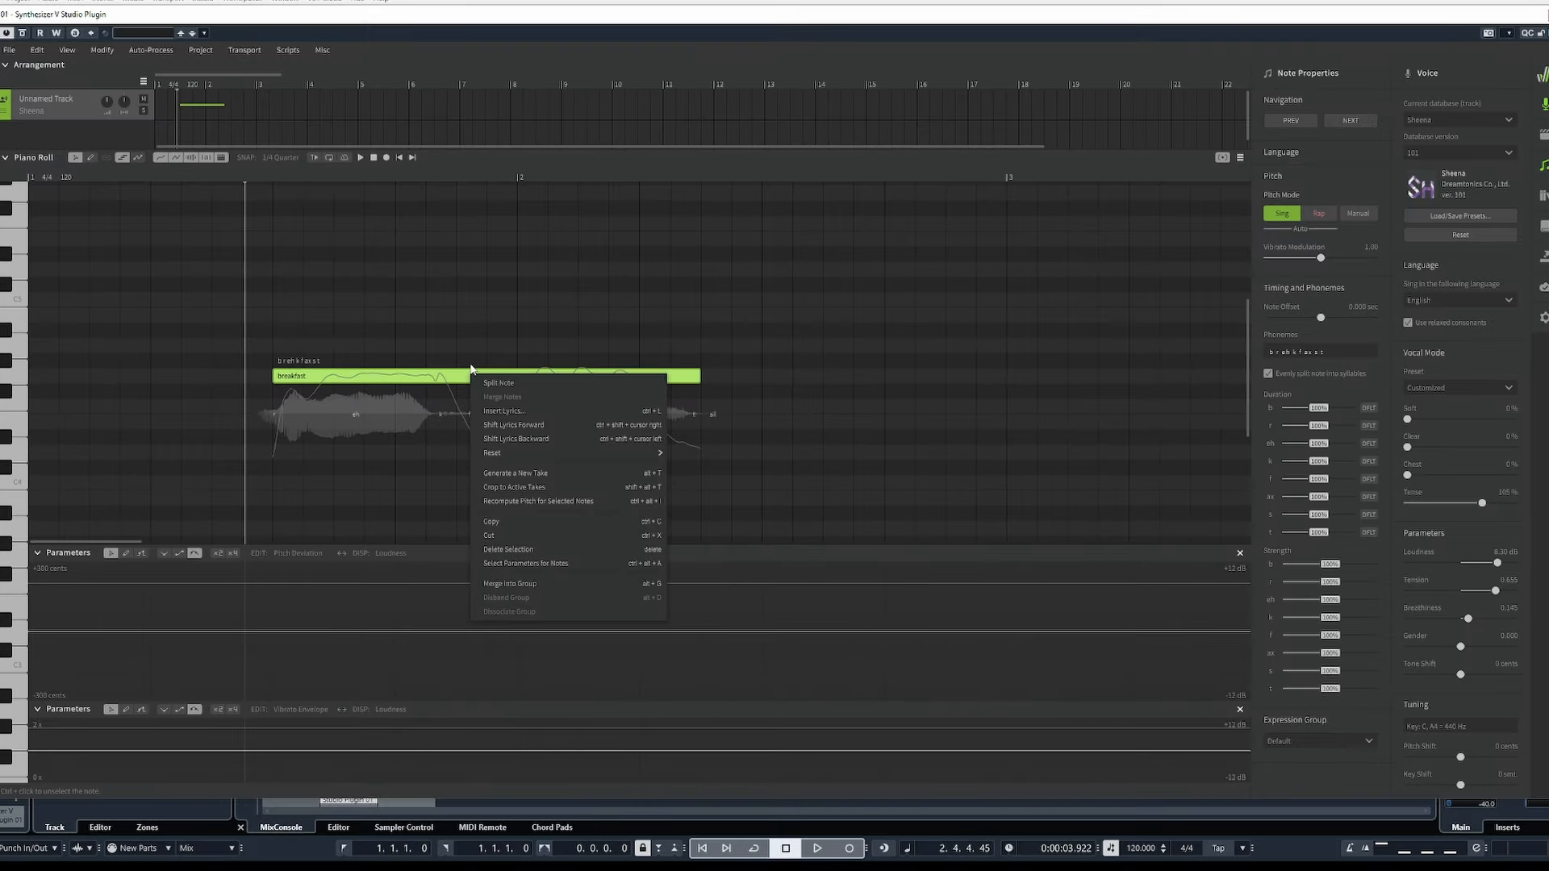
{"action": "left_click", "coordinate": [493, 382]}
{"action": "left_click", "coordinate": [482, 323]}
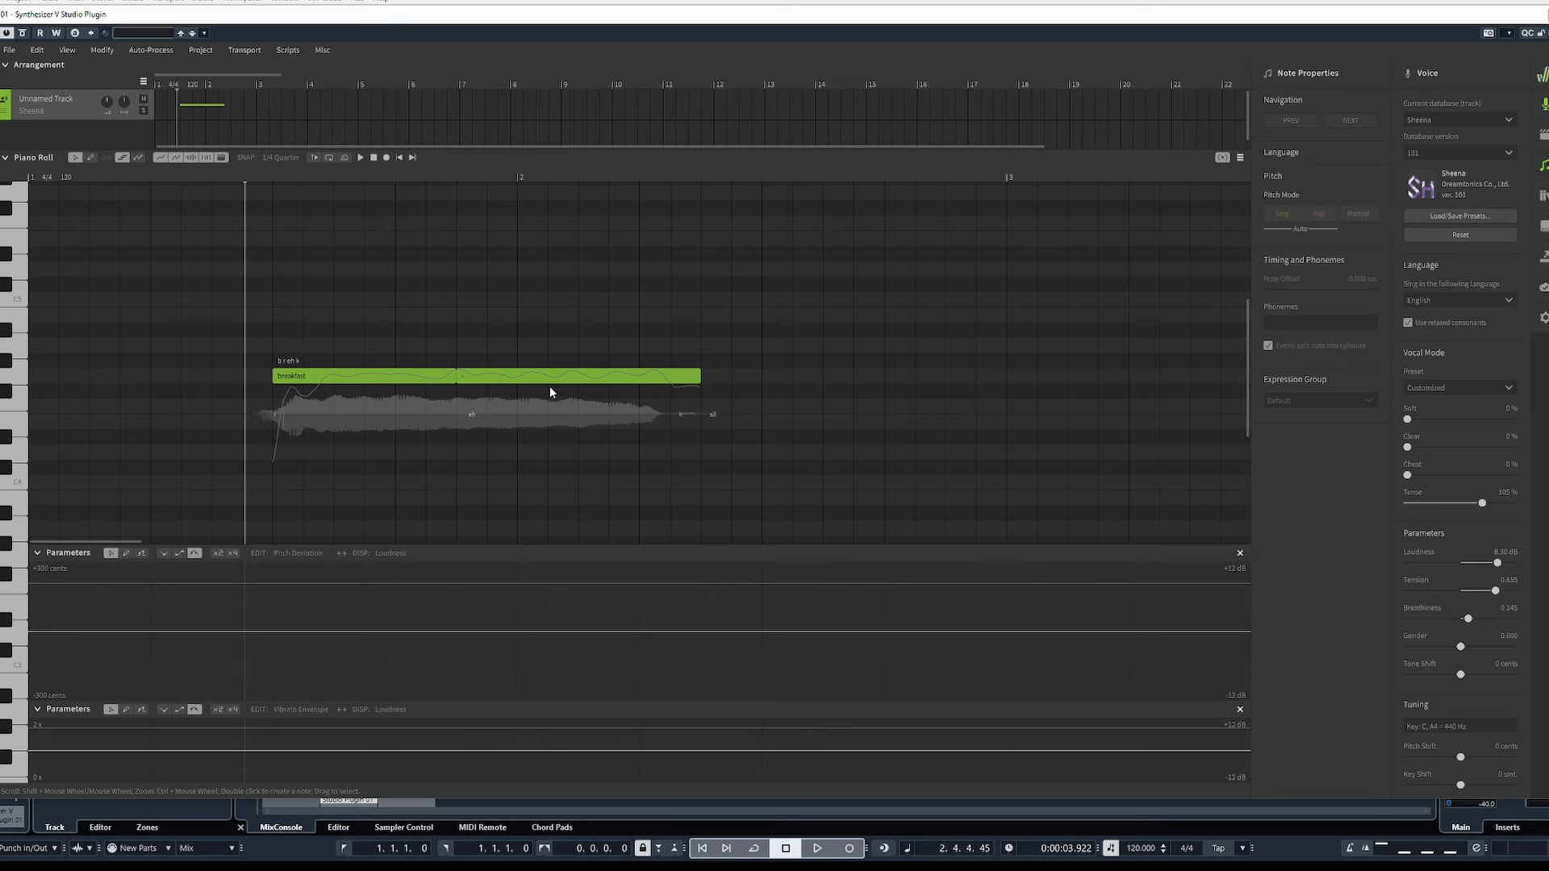
{"action": "left_click", "coordinate": [482, 381]}
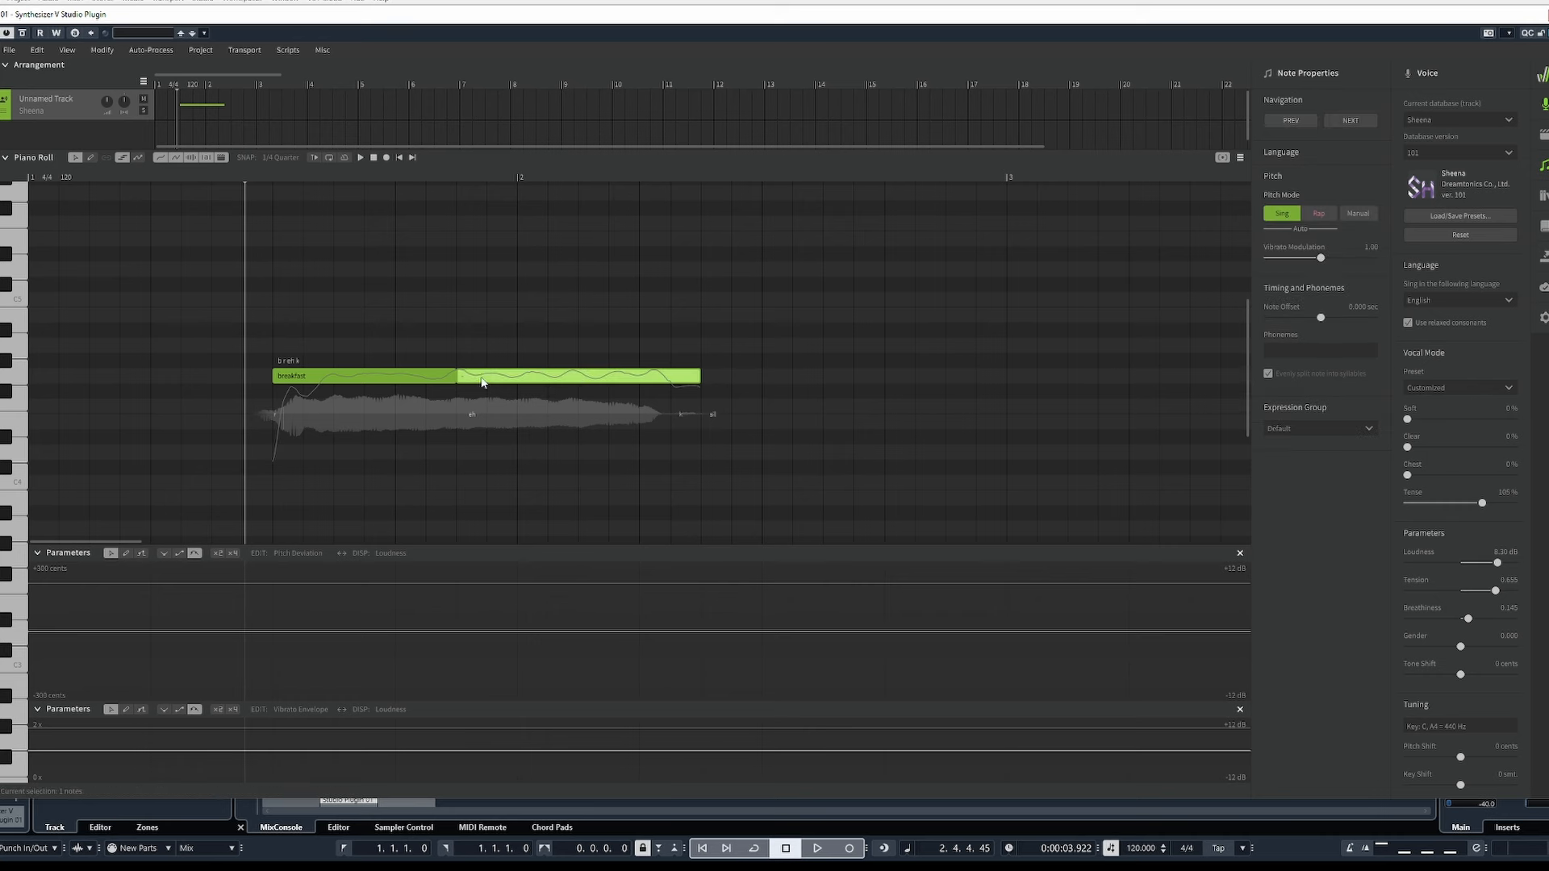
{"action": "double_click", "coordinate": [482, 383]}
{"action": "type", "text": "+"}
{"action": "key", "text": "Return"}
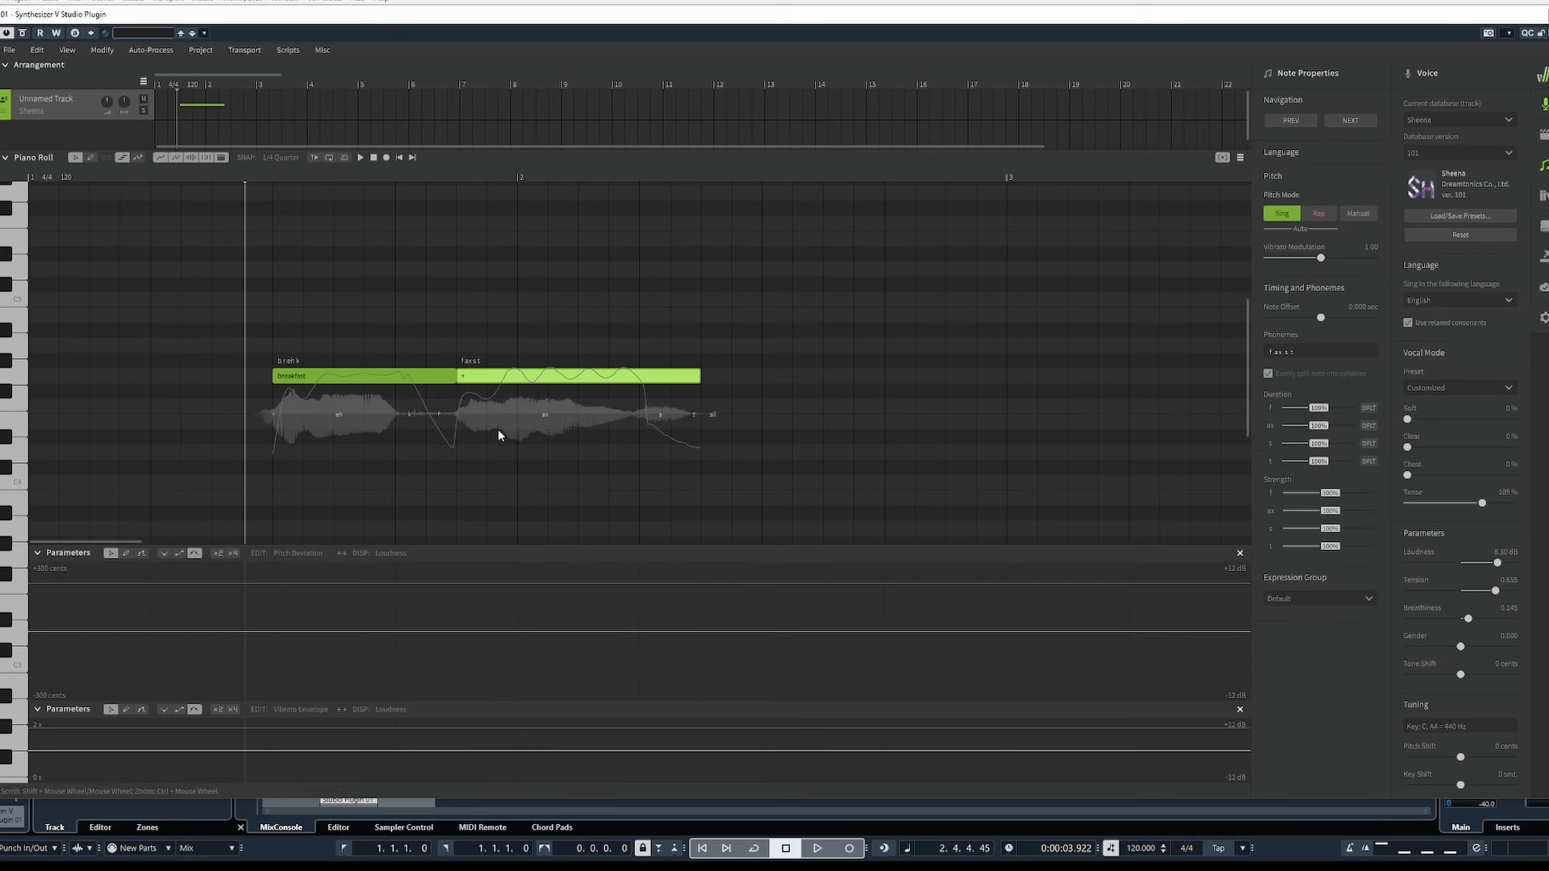
{"action": "left_click", "coordinate": [583, 443]}
Raise the "+" note by two semitones and play back the phrase.
{"action": "left_click_drag", "start_coordinate": [557, 376], "coordinate": [557, 345]}
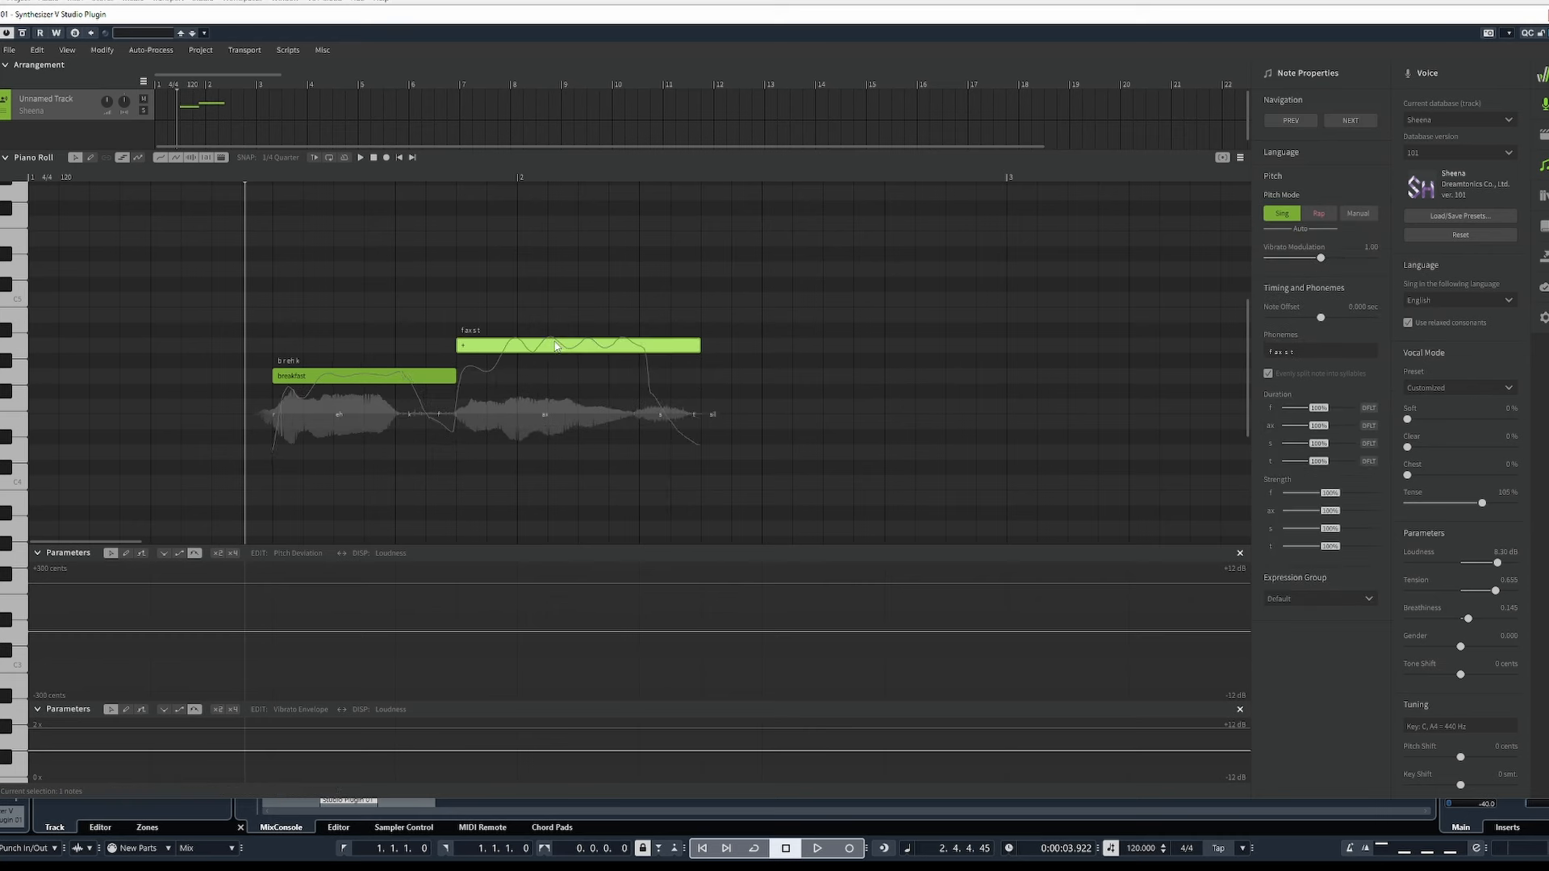
{"action": "key", "text": "space"}
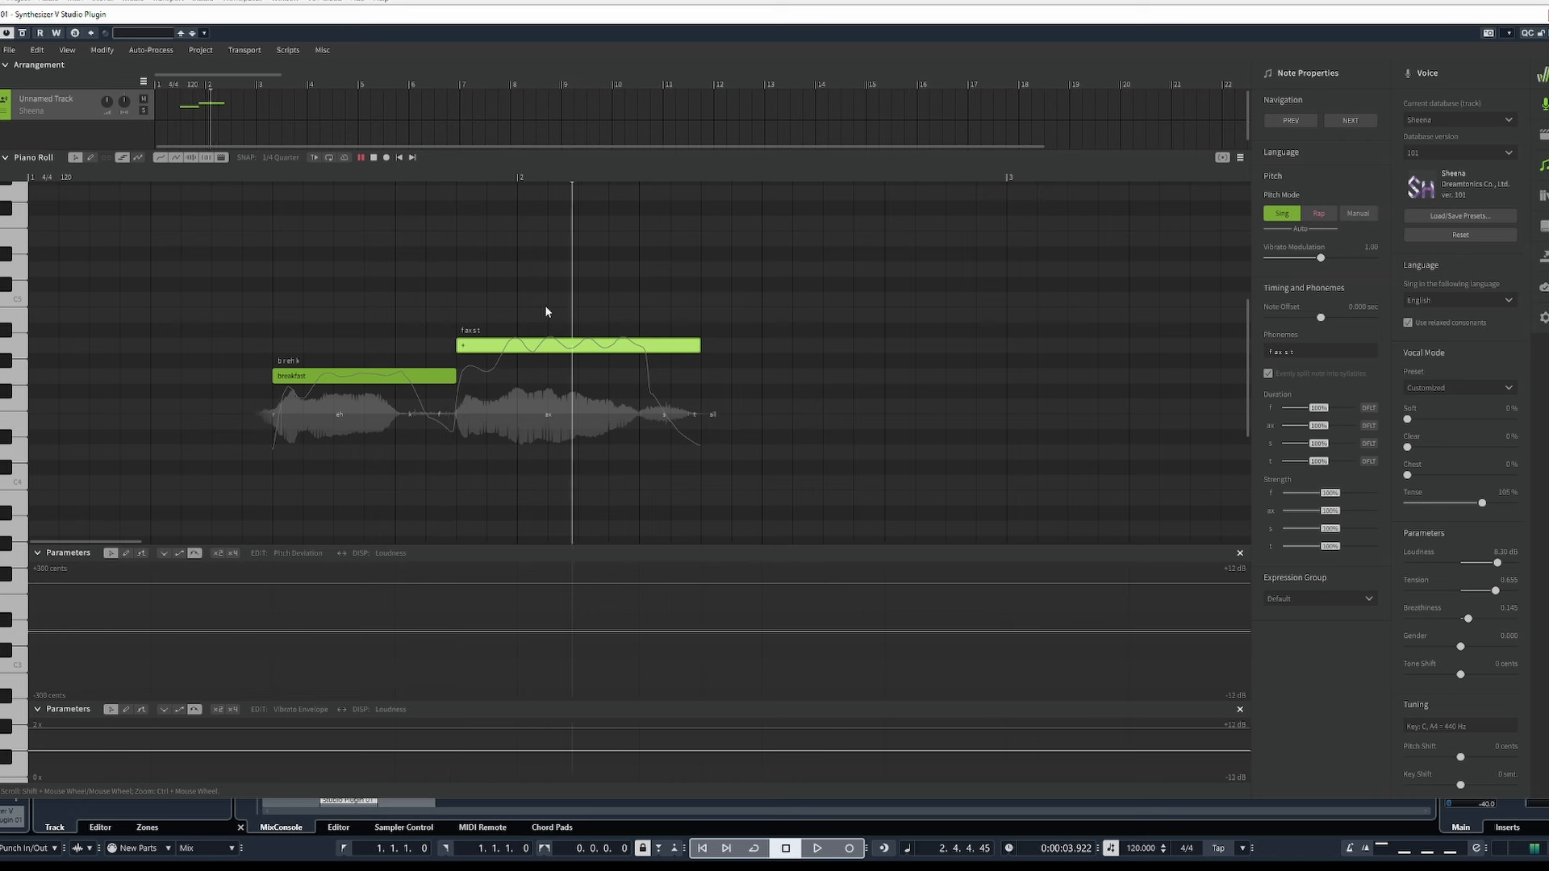
{"action": "key", "text": "space"}
{"action": "left_click", "coordinate": [502, 306]}
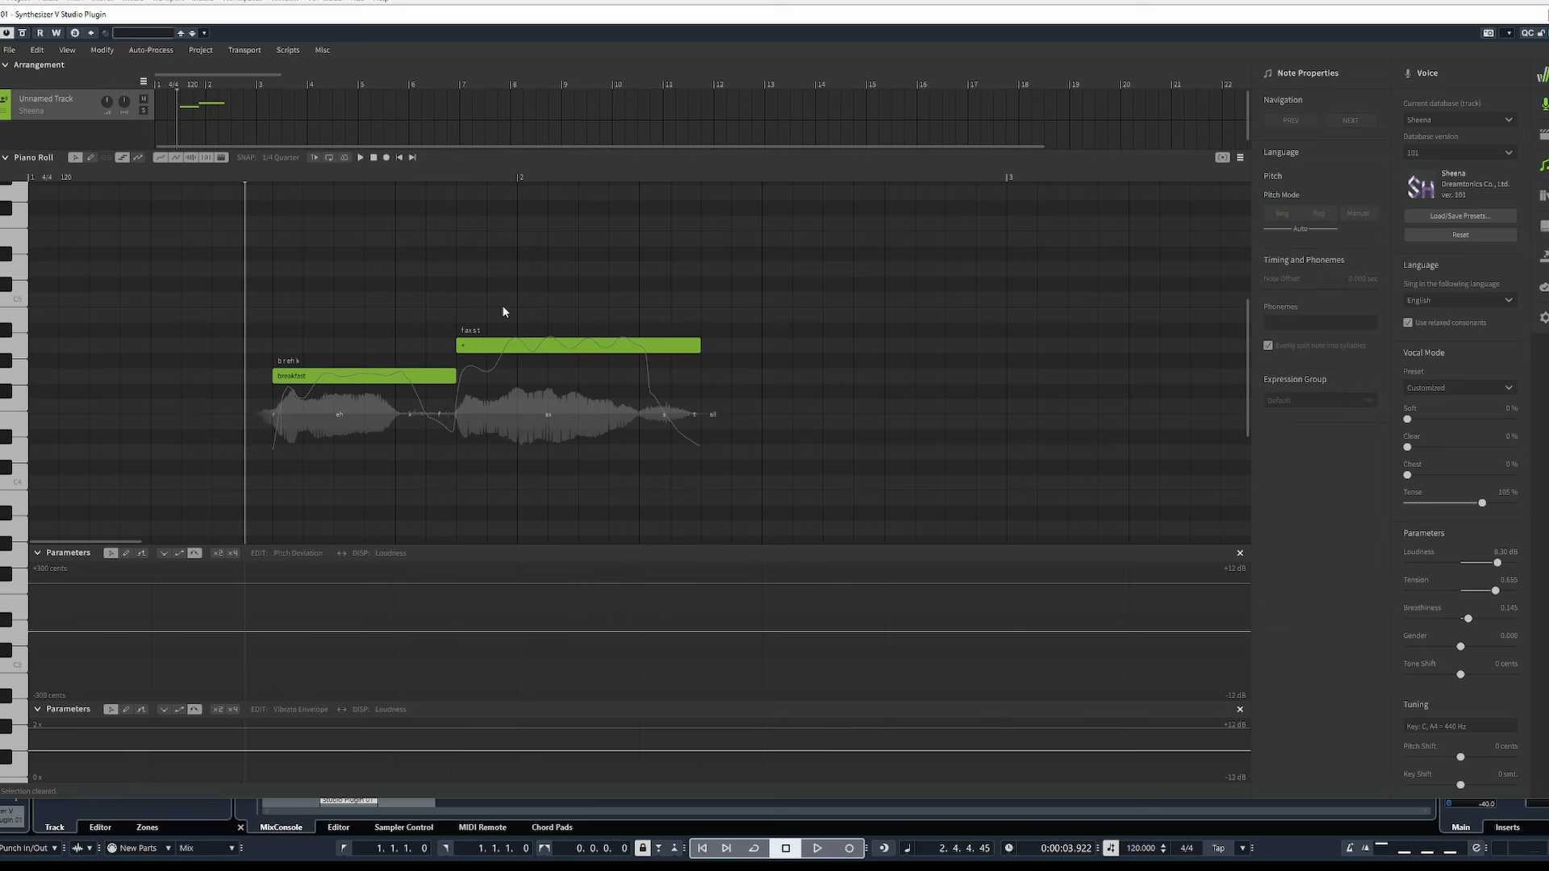
Change the second note's lyric to "-" and place it two semitones above the "breakfast" note.
{"action": "left_click", "coordinate": [528, 347]}
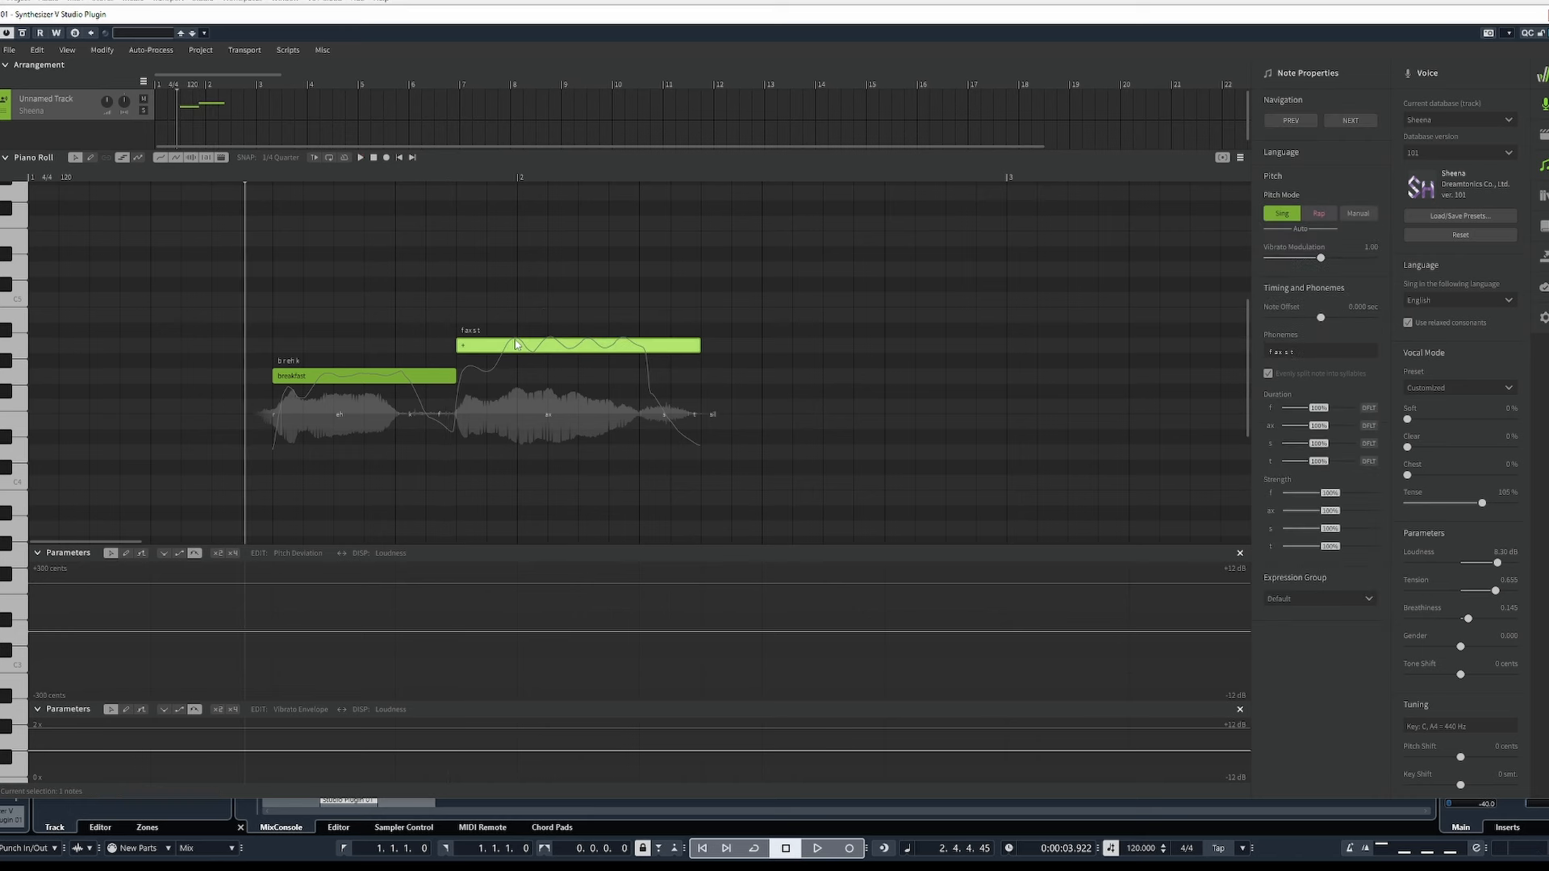
{"action": "left_click_drag", "start_coordinate": [516, 355], "coordinate": [517, 384]}
{"action": "double_click", "coordinate": [494, 377]}
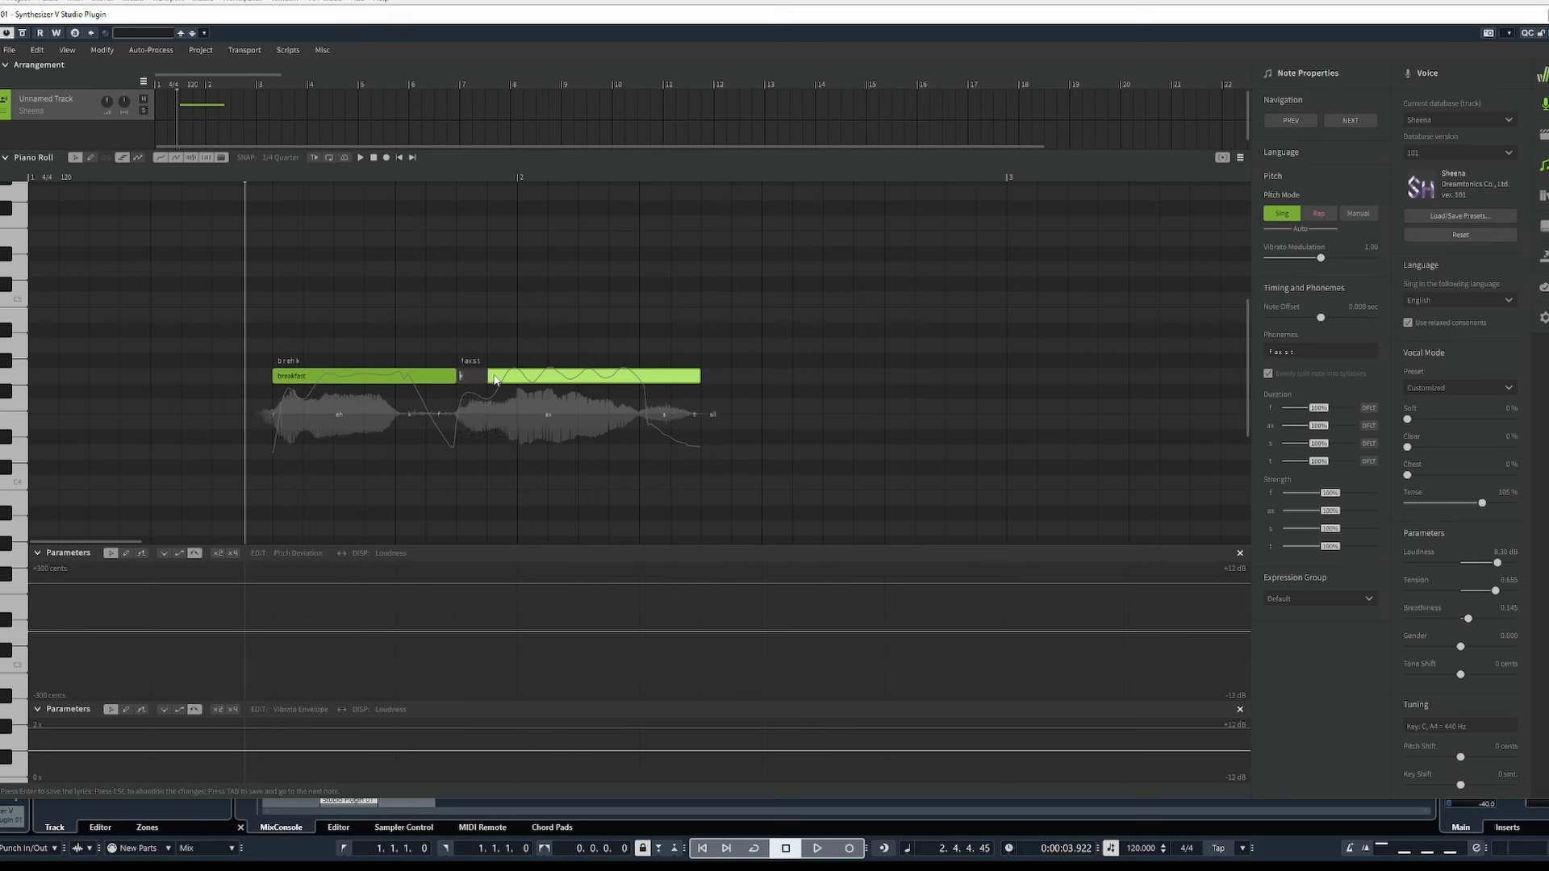
{"action": "type", "text": "-"}
{"action": "key", "text": "Return"}
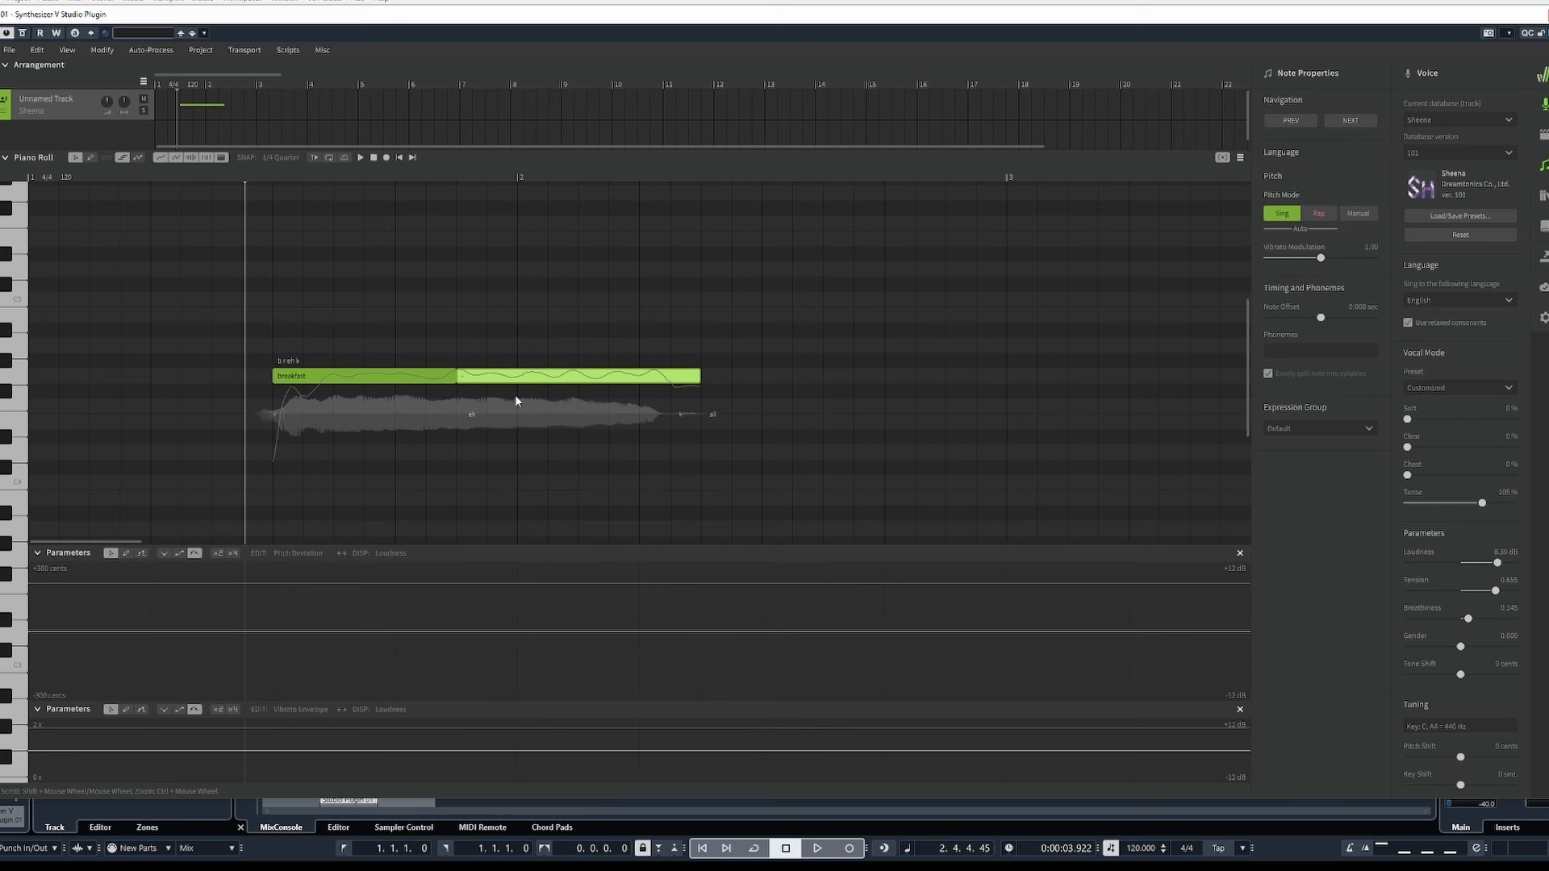
{"action": "left_click_drag", "start_coordinate": [522, 371], "coordinate": [513, 346]}
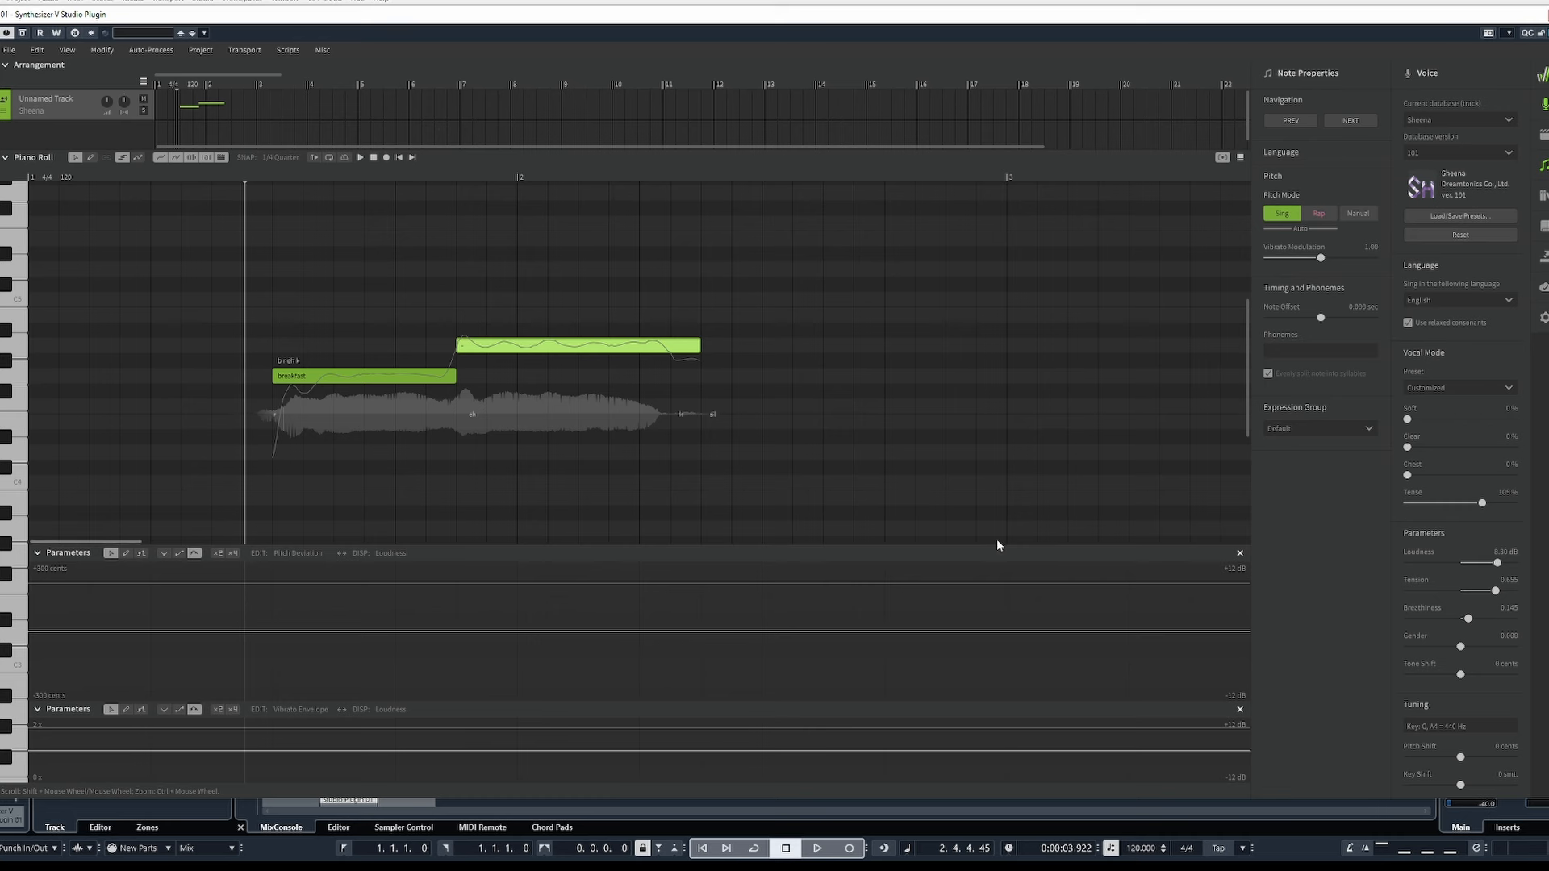
Play back the phrase with the first syllable of "breakfast" carried onto the raised "-" note.
{"action": "key", "text": "space"}
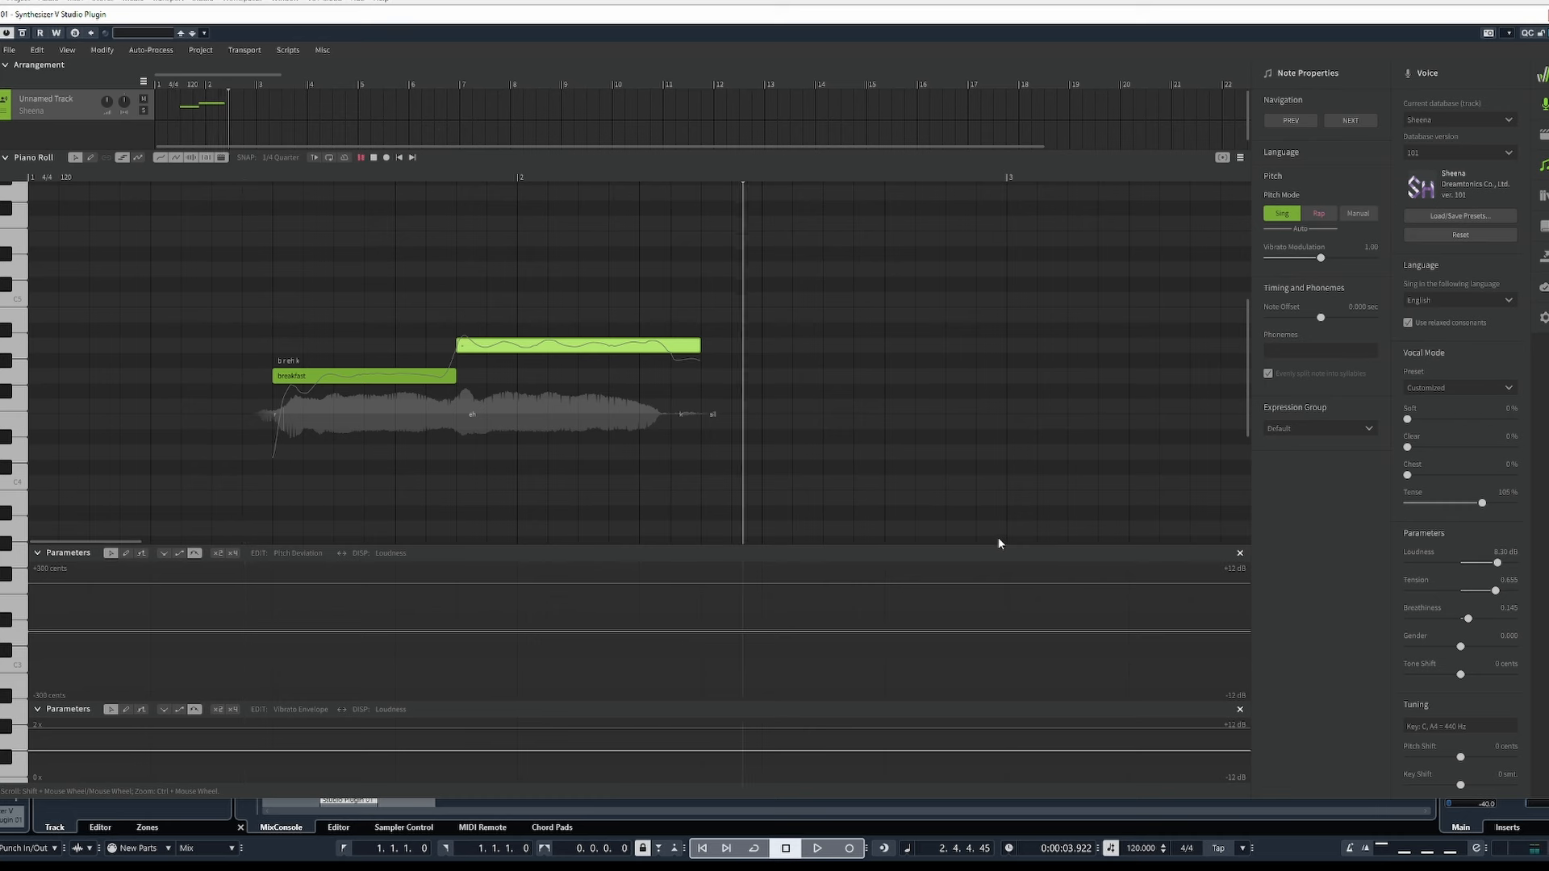
{"action": "key", "text": "space"}
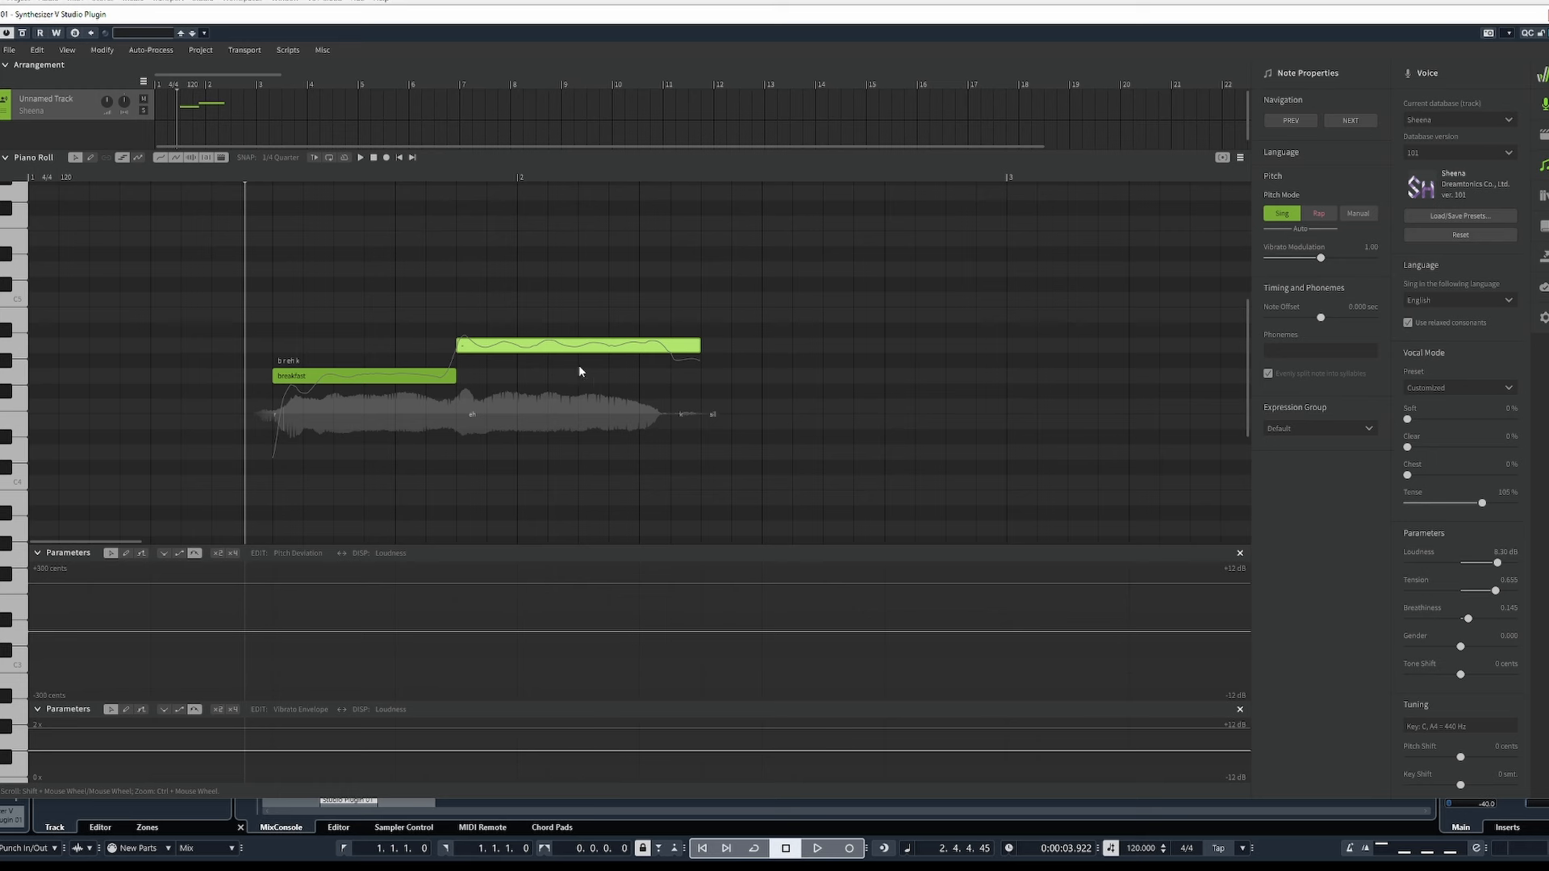
{"action": "left_click", "coordinate": [589, 388]}
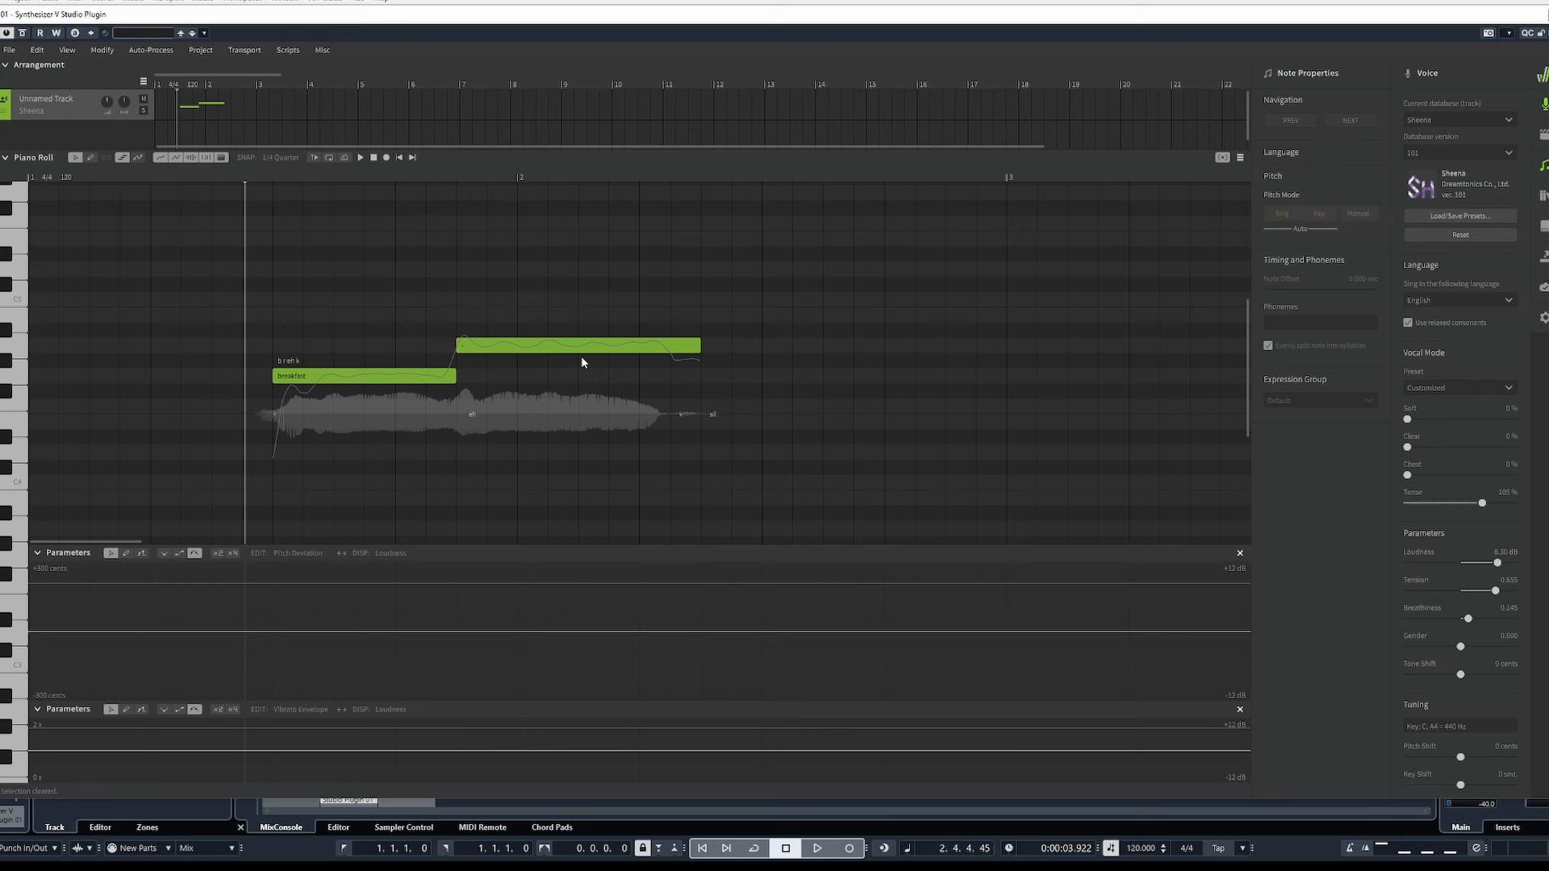
Delete the raised "-" note and lengthen the "breakfast" note back to about 3.5 beats.
{"action": "left_click", "coordinate": [557, 347]}
{"action": "key", "text": "Delete"}
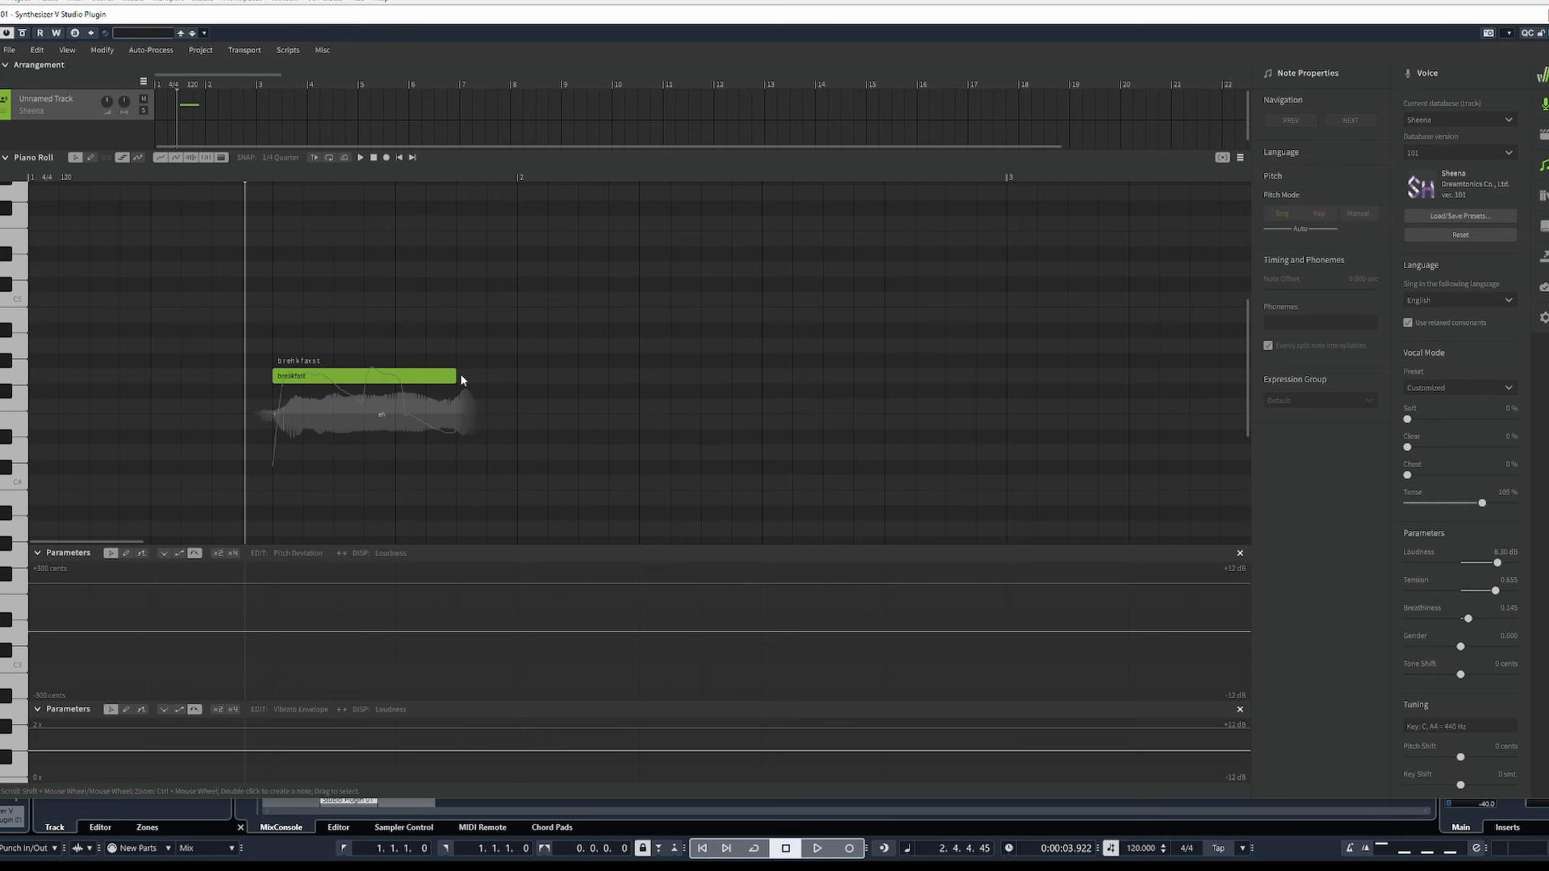
{"action": "left_click_drag", "start_coordinate": [453, 377], "coordinate": [695, 381]}
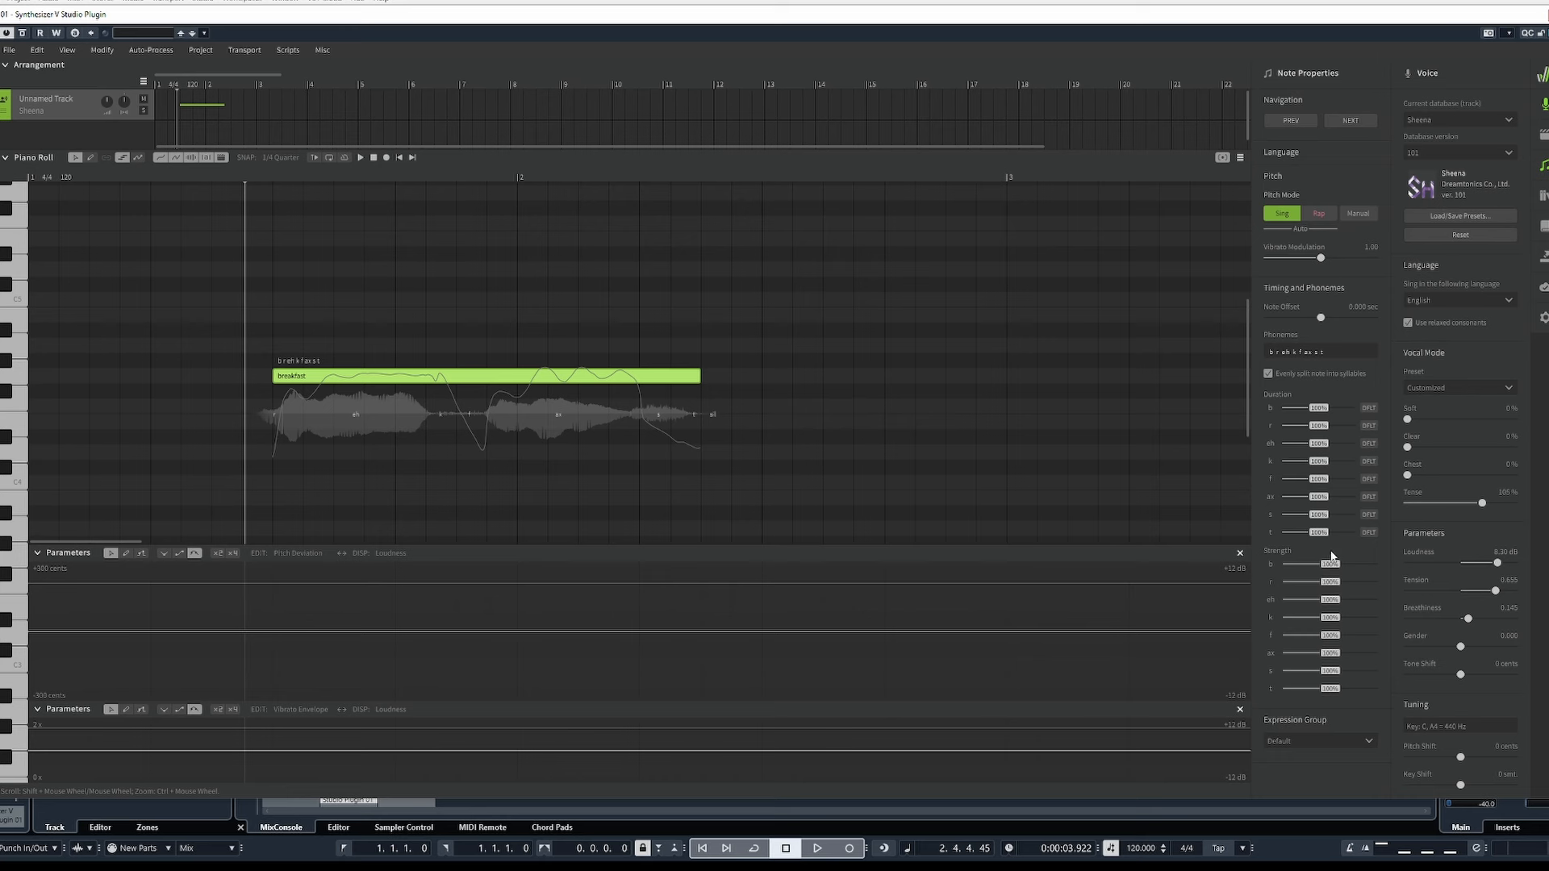
{"action": "left_click", "coordinate": [872, 460]}
Split the "breakfast" note in the middle, set the second half's lyric to "+", and play back the phrase.
{"action": "right_click", "coordinate": [494, 380]}
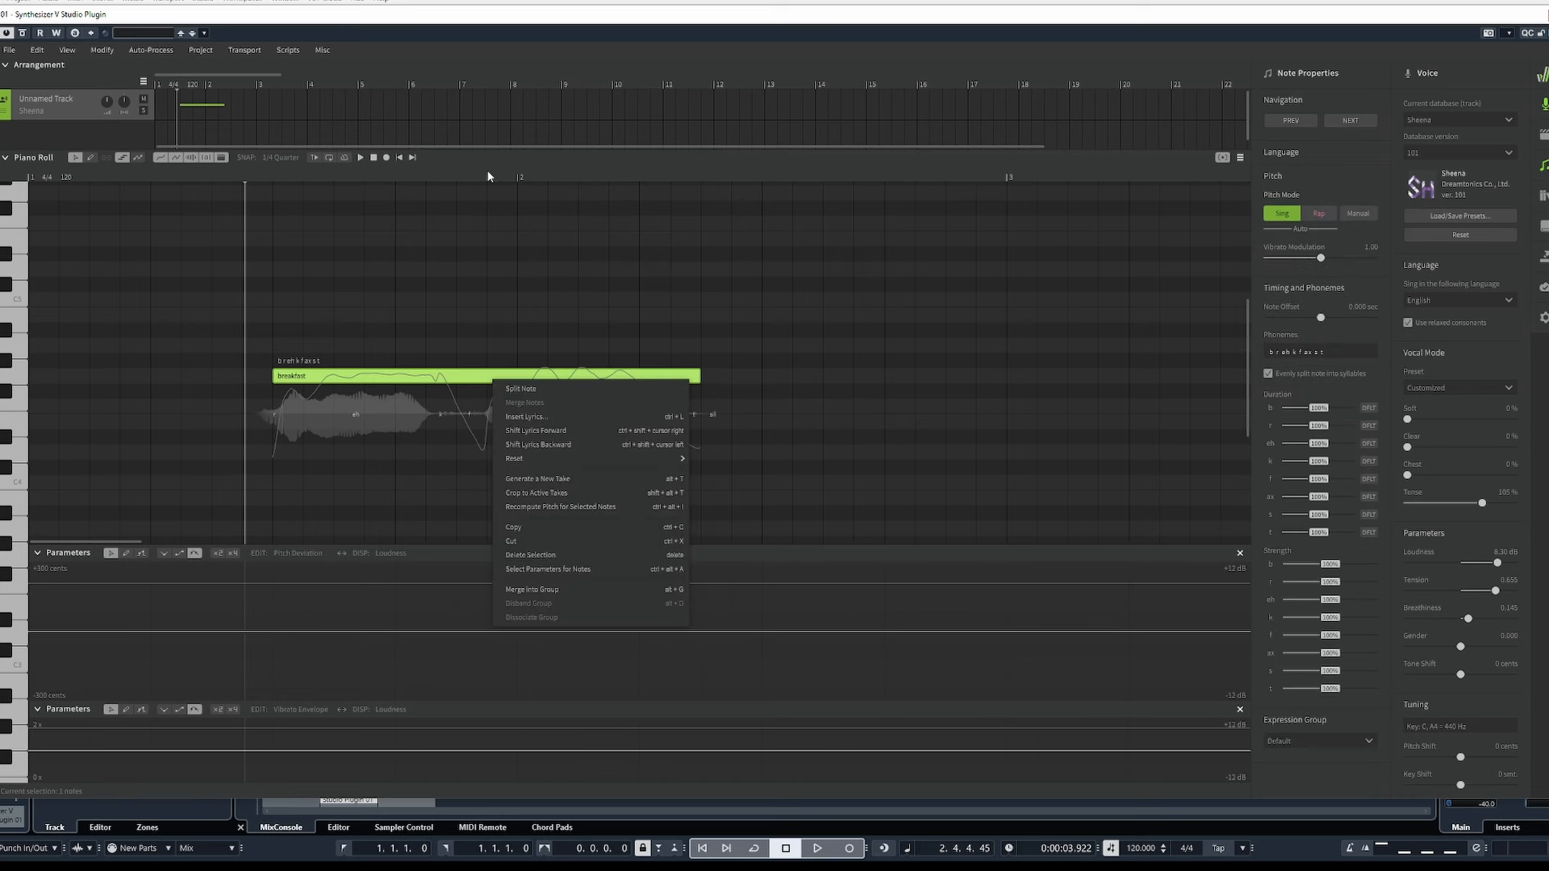
{"action": "left_click", "coordinate": [521, 388]}
{"action": "double_click", "coordinate": [519, 369]}
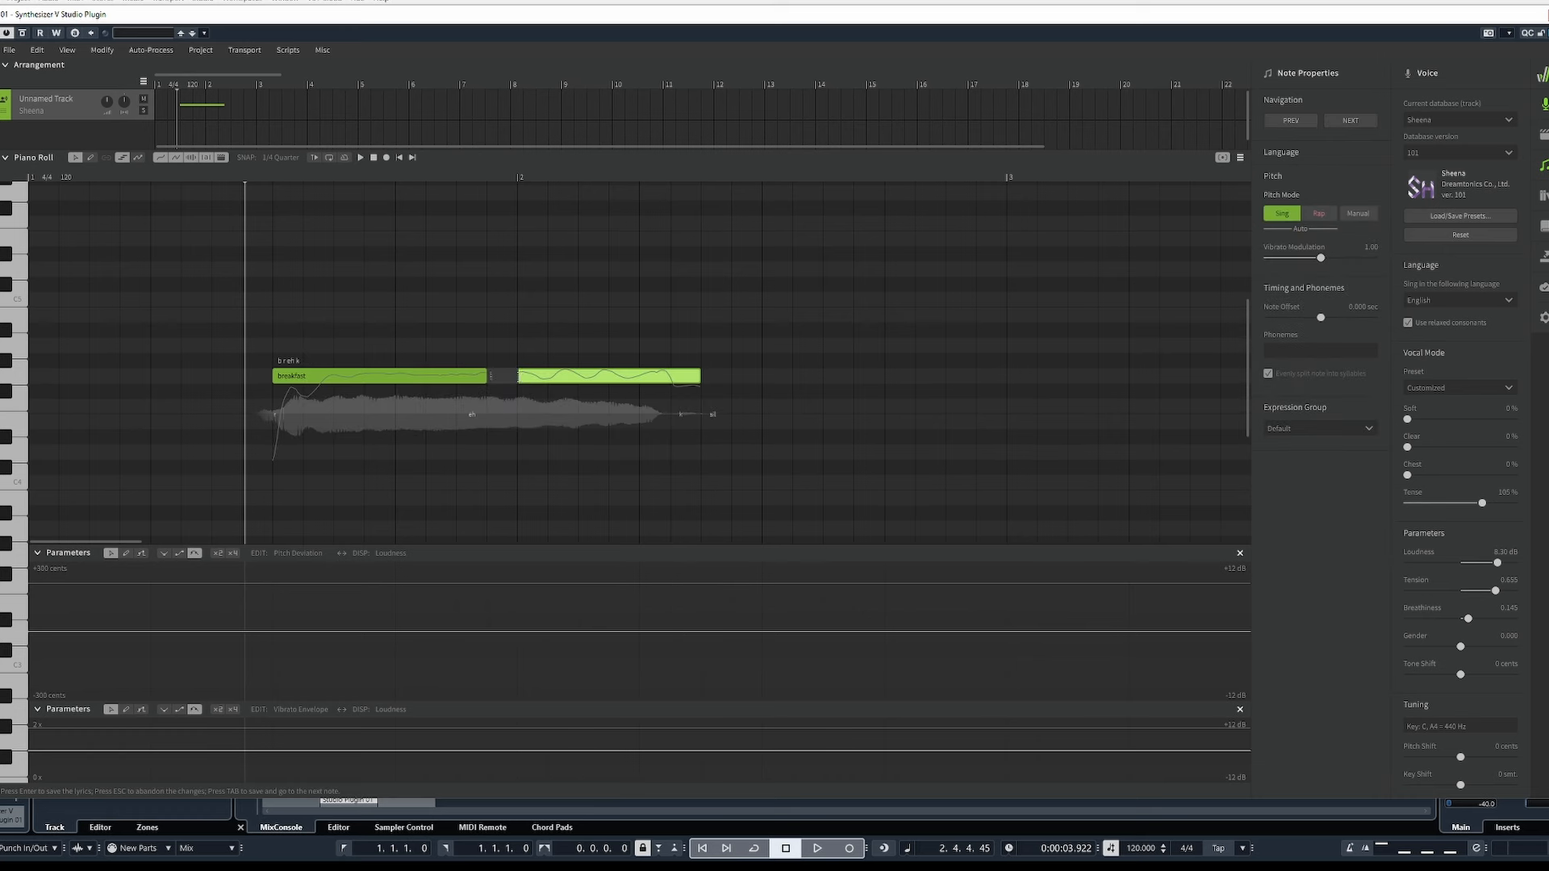
{"action": "type", "text": "+"}
{"action": "key", "text": "Return"}
{"action": "left_click", "coordinate": [523, 428]}
{"action": "key", "text": "space"}
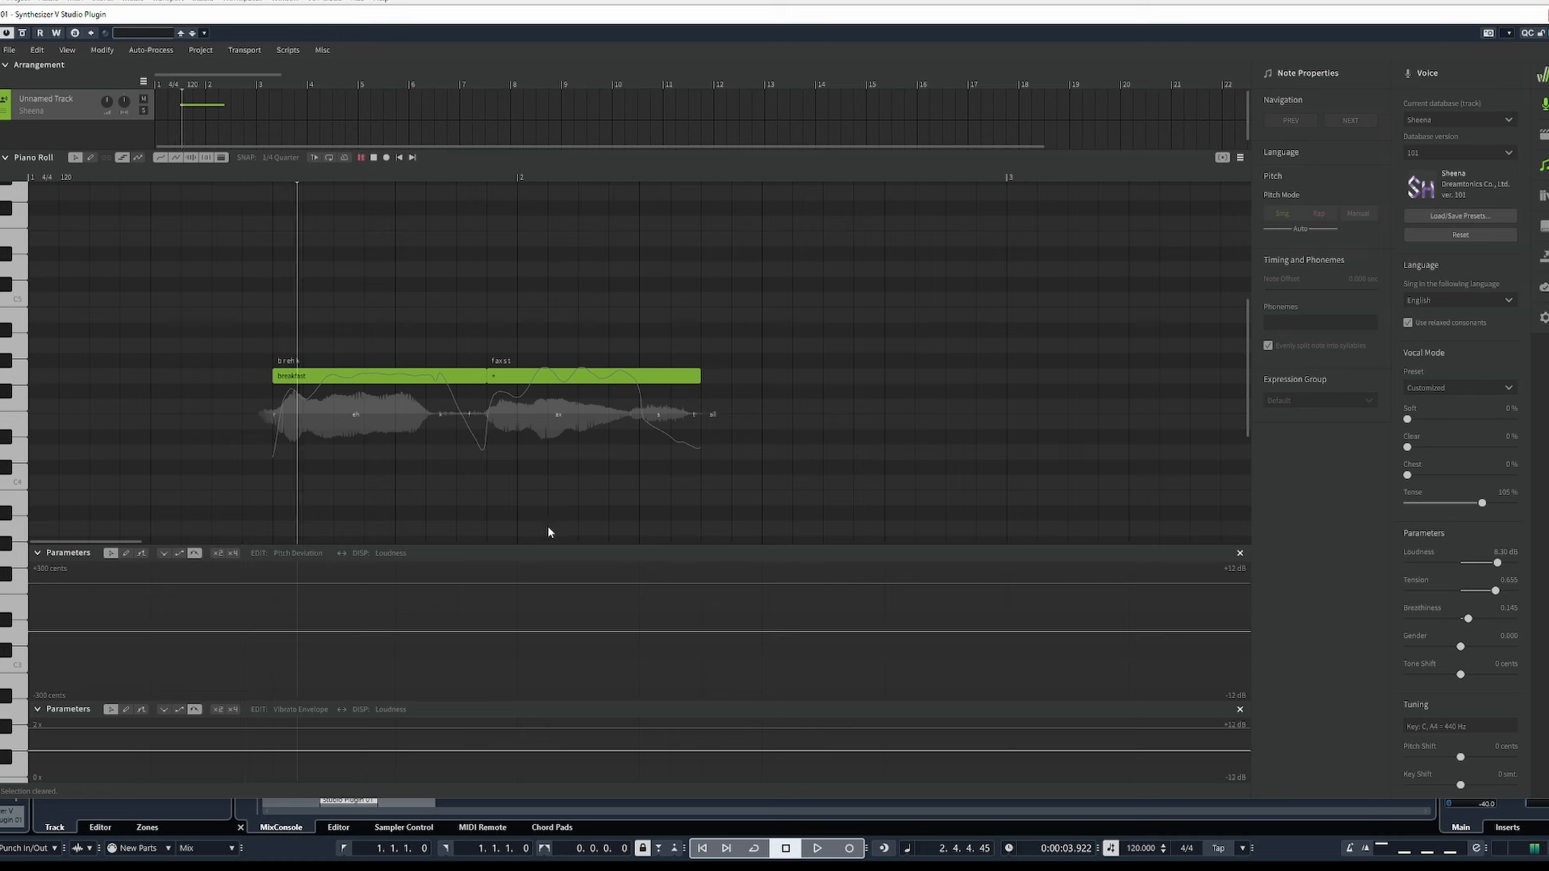
{"action": "key", "text": "space"}
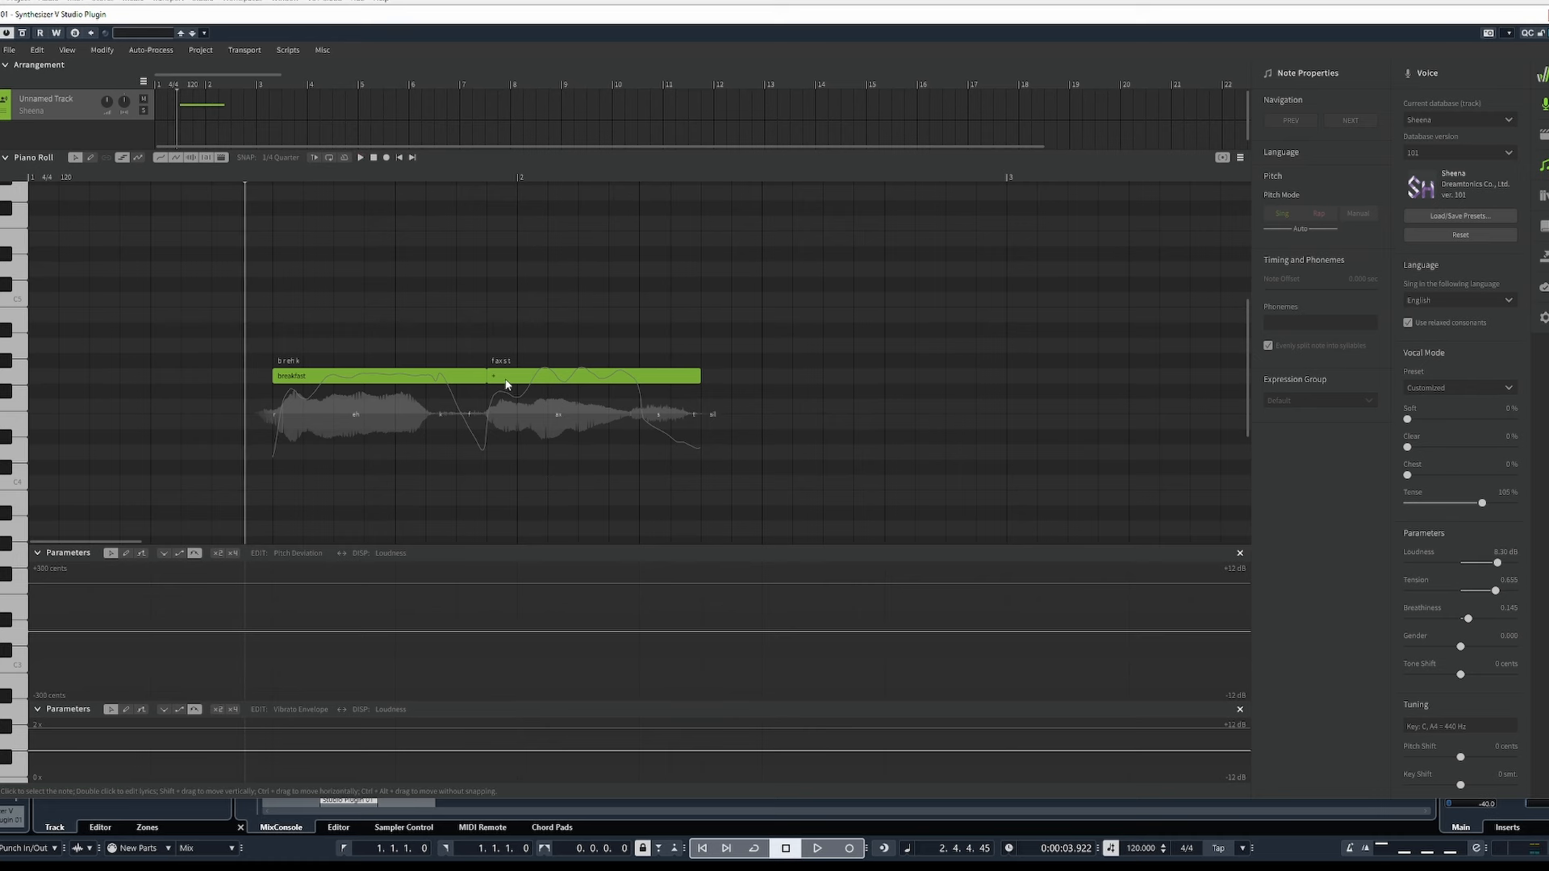
Move the boundary between the two notes so "breakfast" lasts about half a beat, and play back the result.
{"action": "left_click_drag", "start_coordinate": [488, 374], "coordinate": [334, 374]}
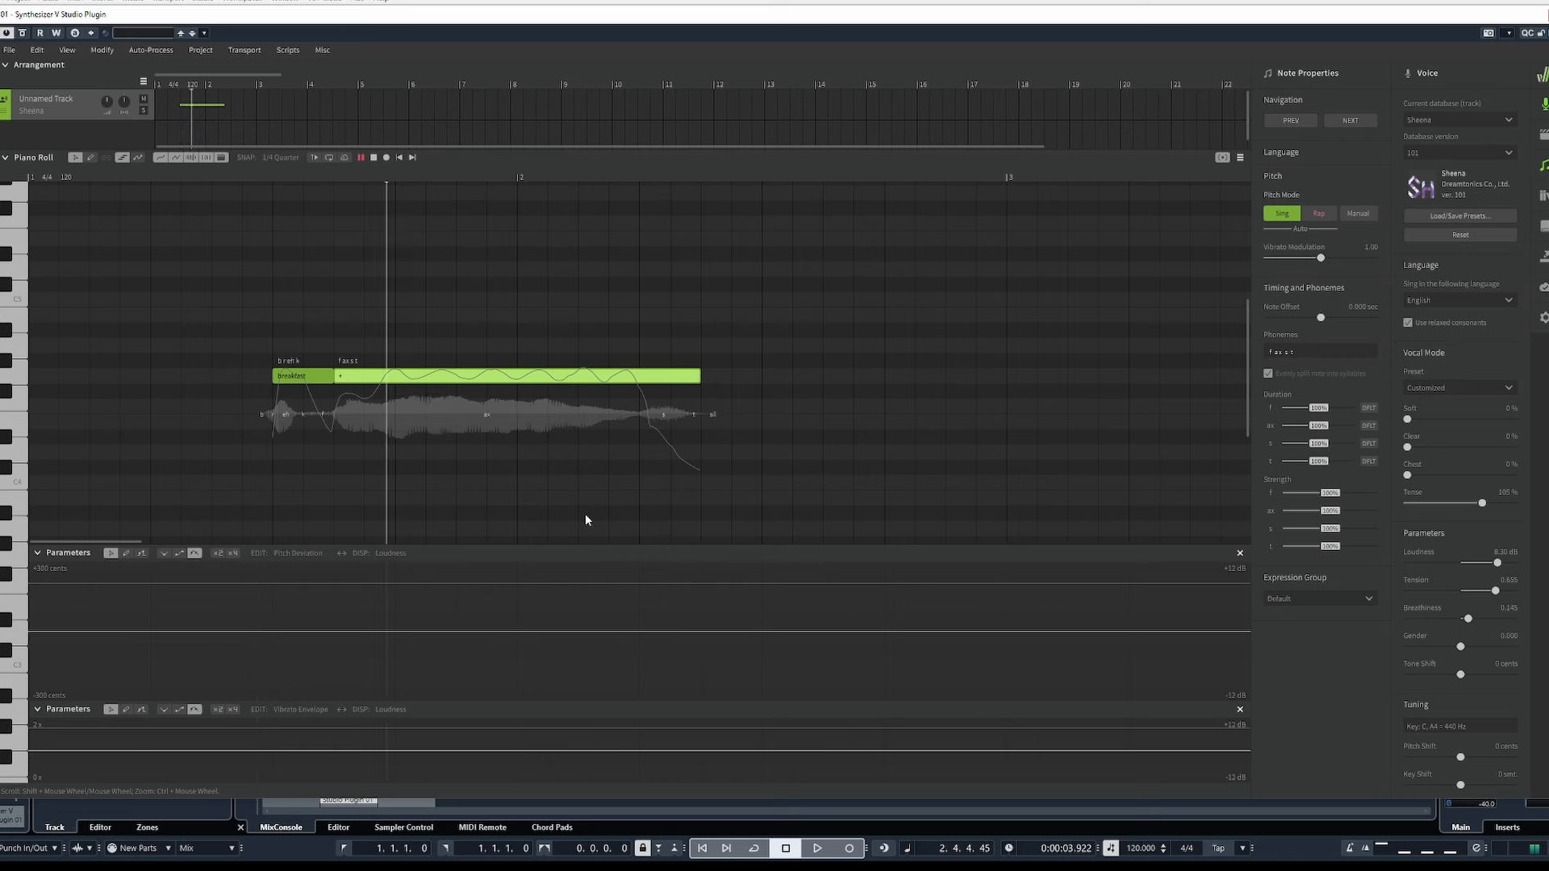
{"action": "key", "text": "space"}
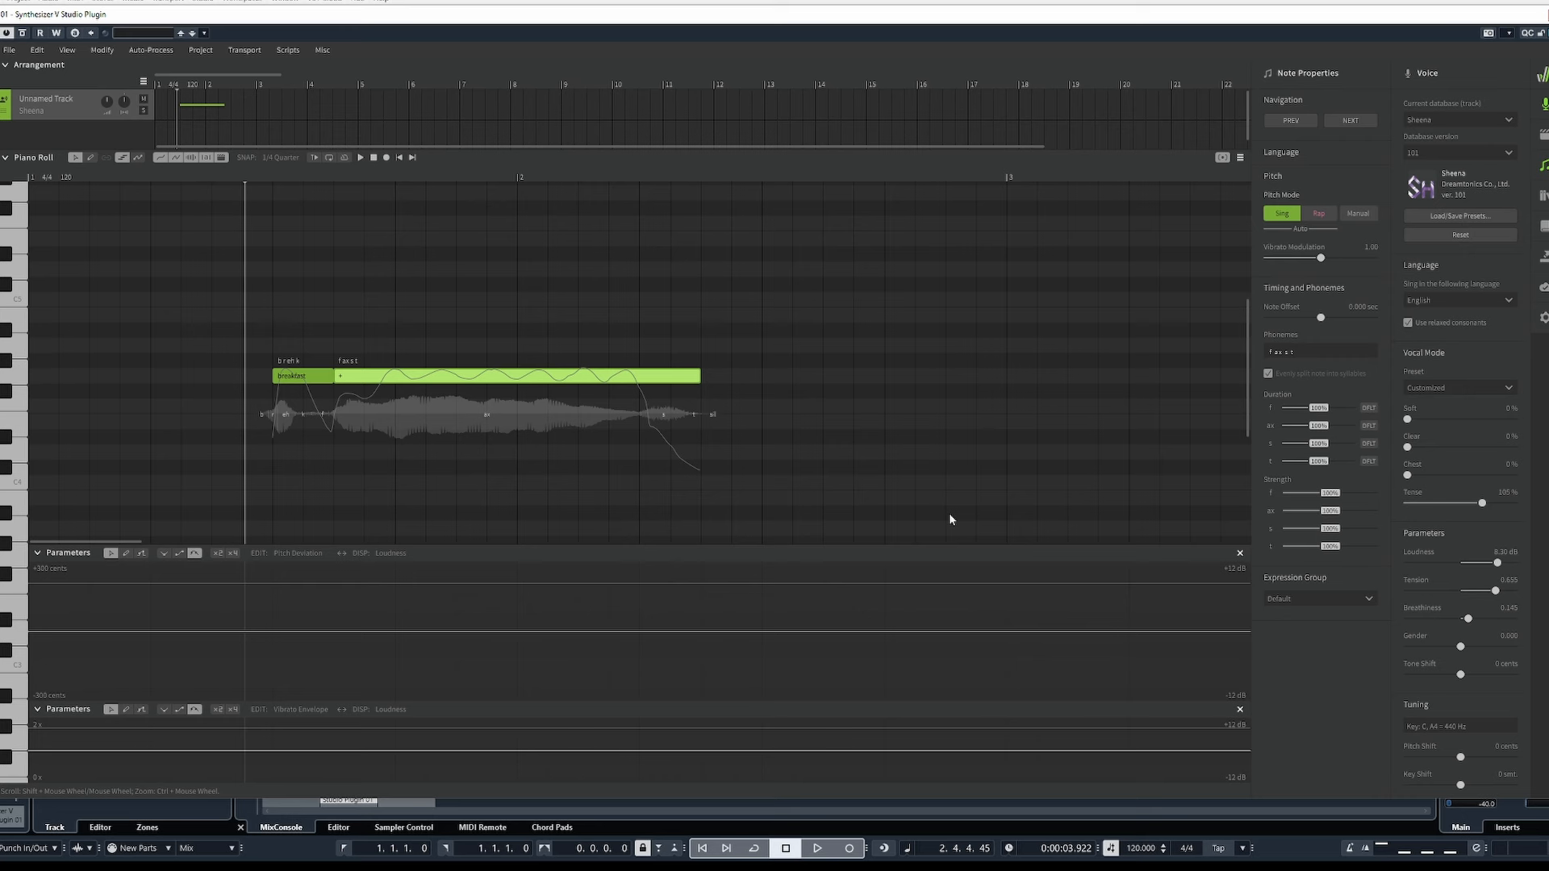
{"action": "left_click", "coordinate": [546, 453]}
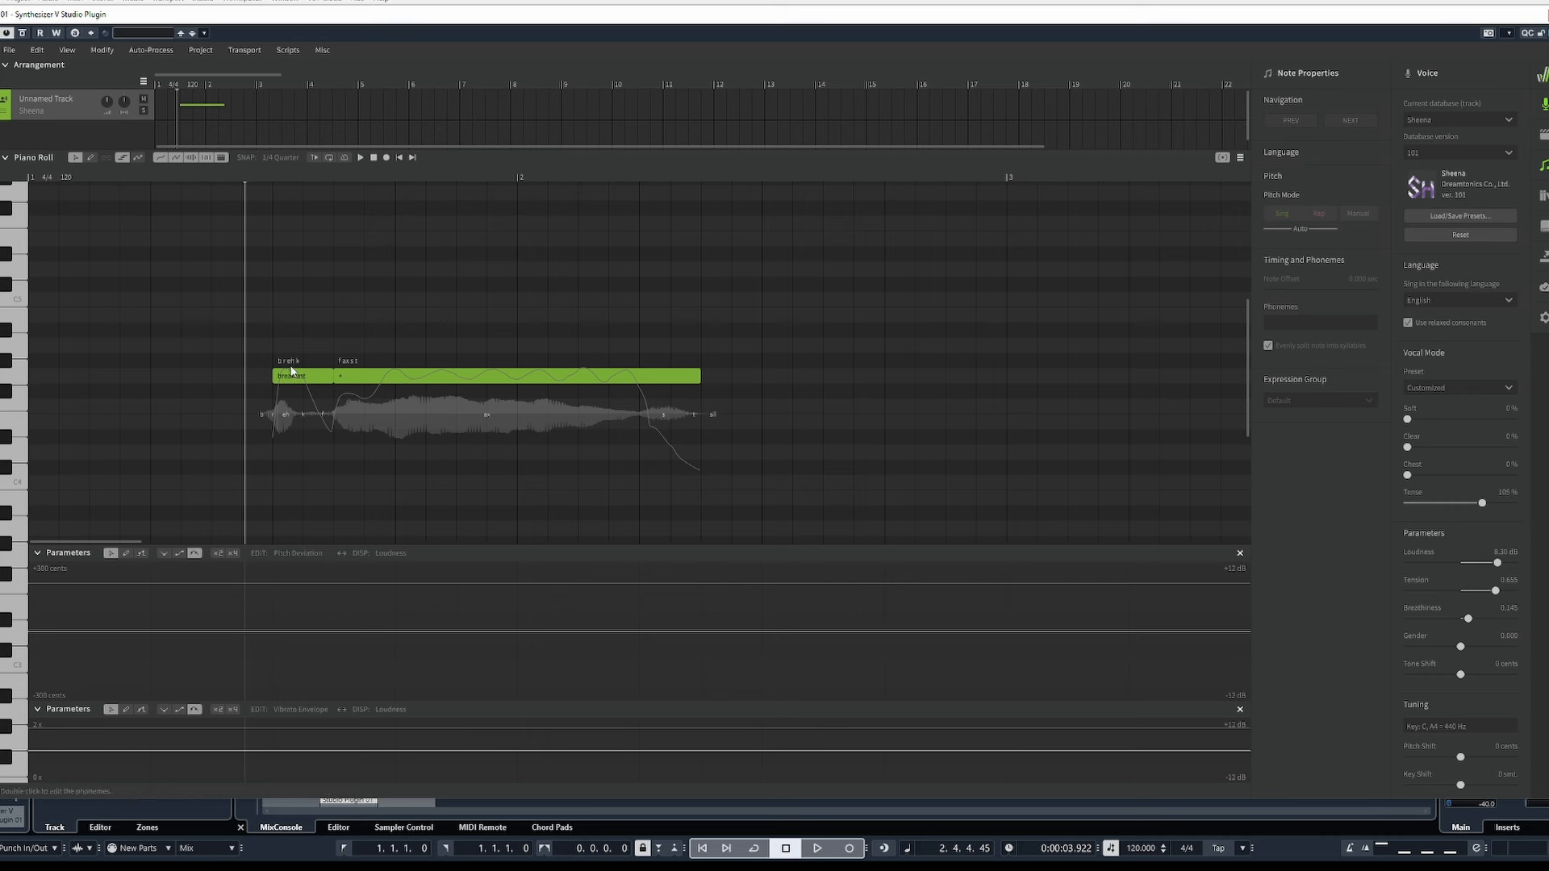
Select both notes and apply Ornament Selected Notes to them.
{"action": "left_click_drag", "start_coordinate": [294, 322], "coordinate": [402, 431]}
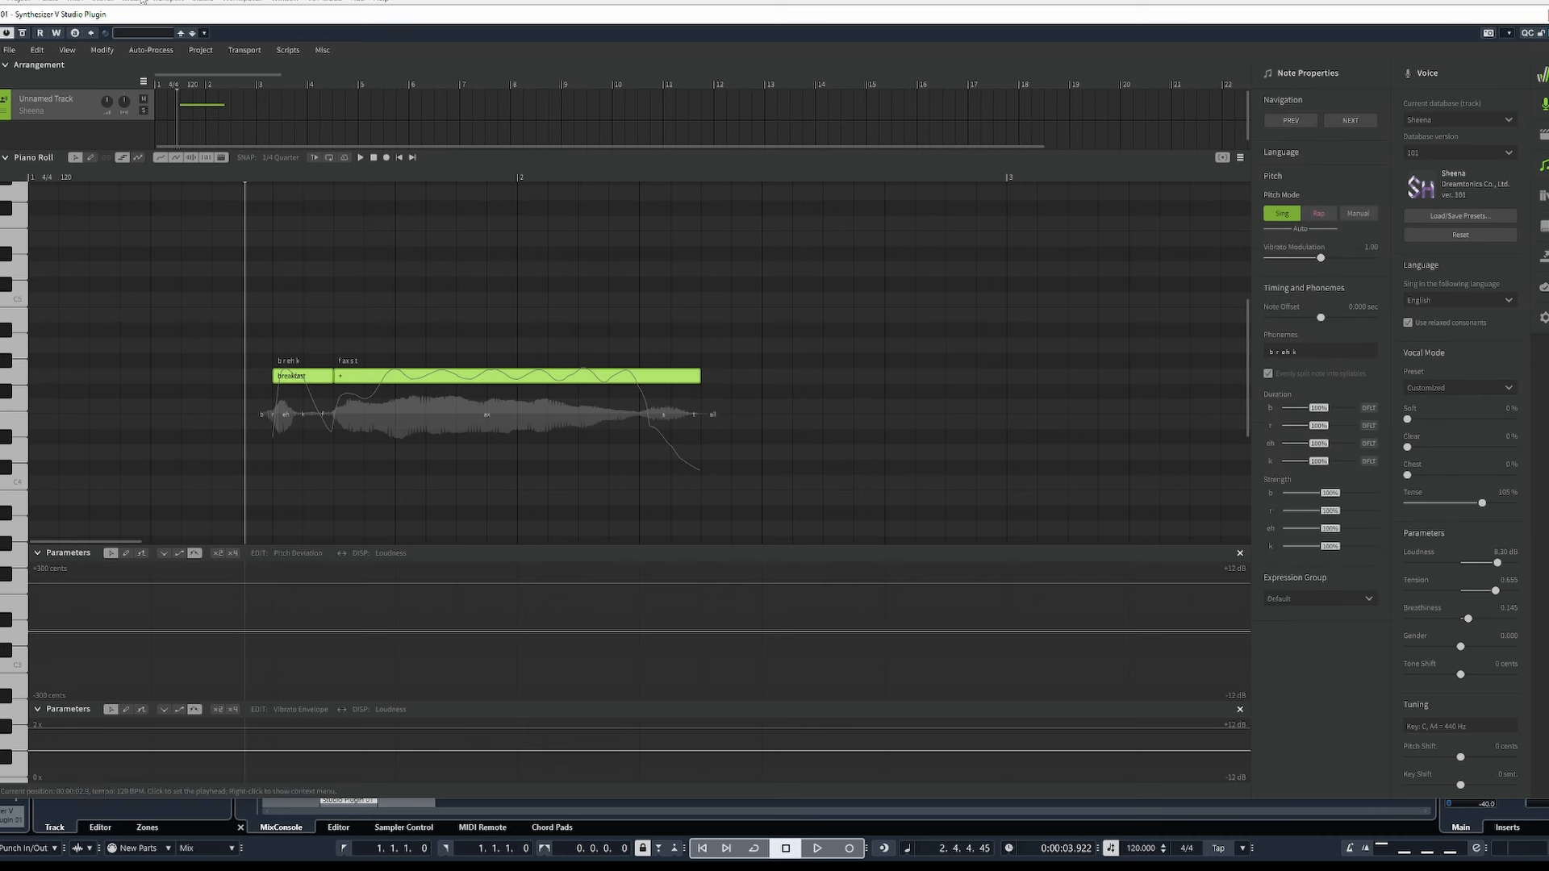
{"action": "left_click", "coordinate": [151, 50]}
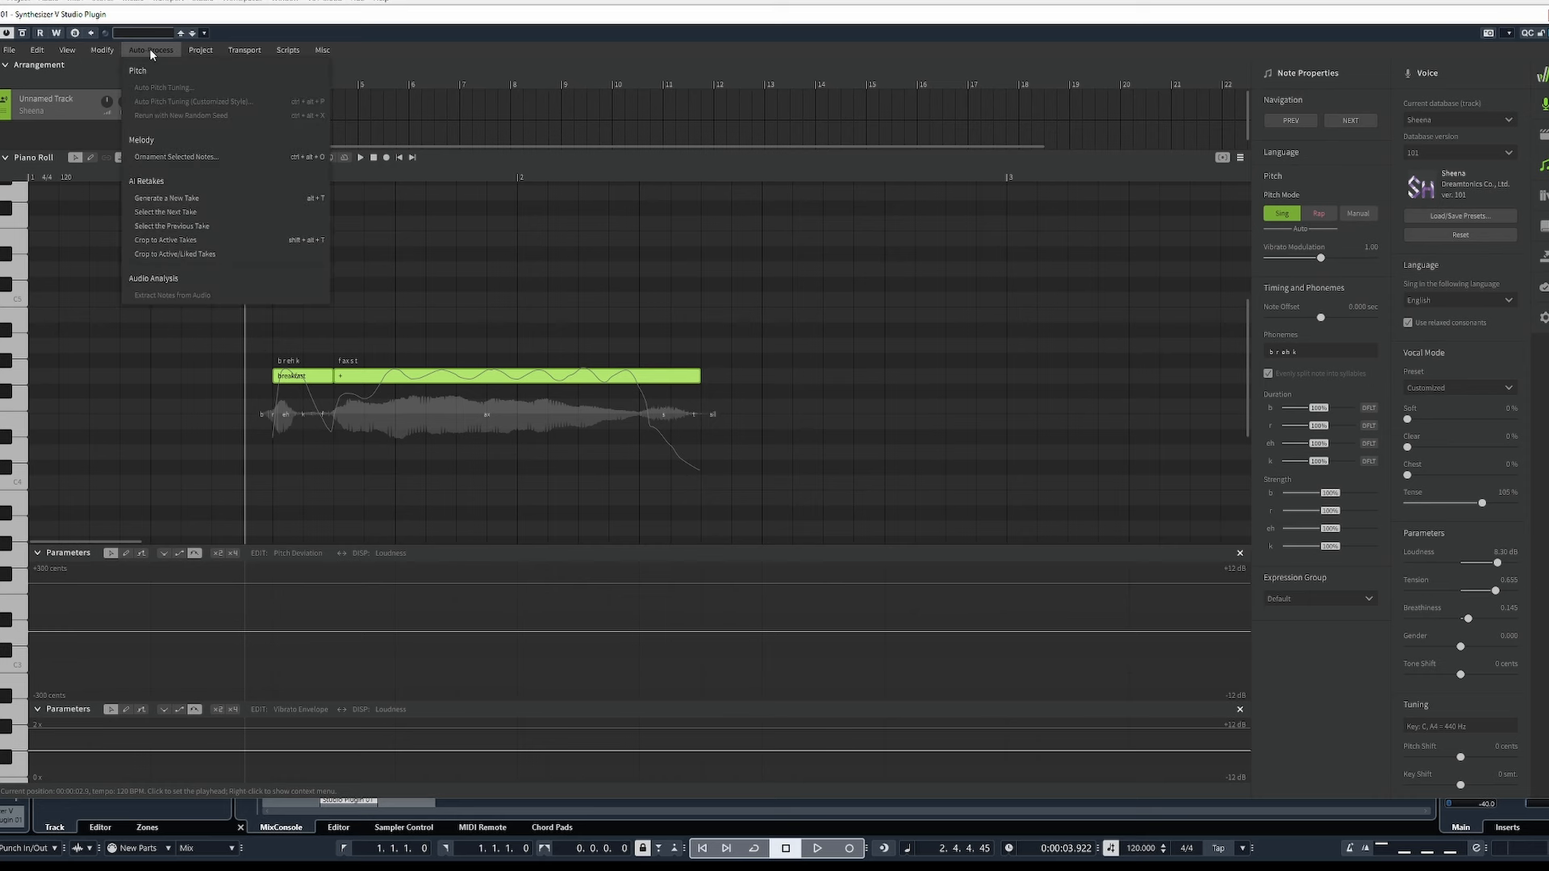
{"action": "left_click", "coordinate": [187, 158]}
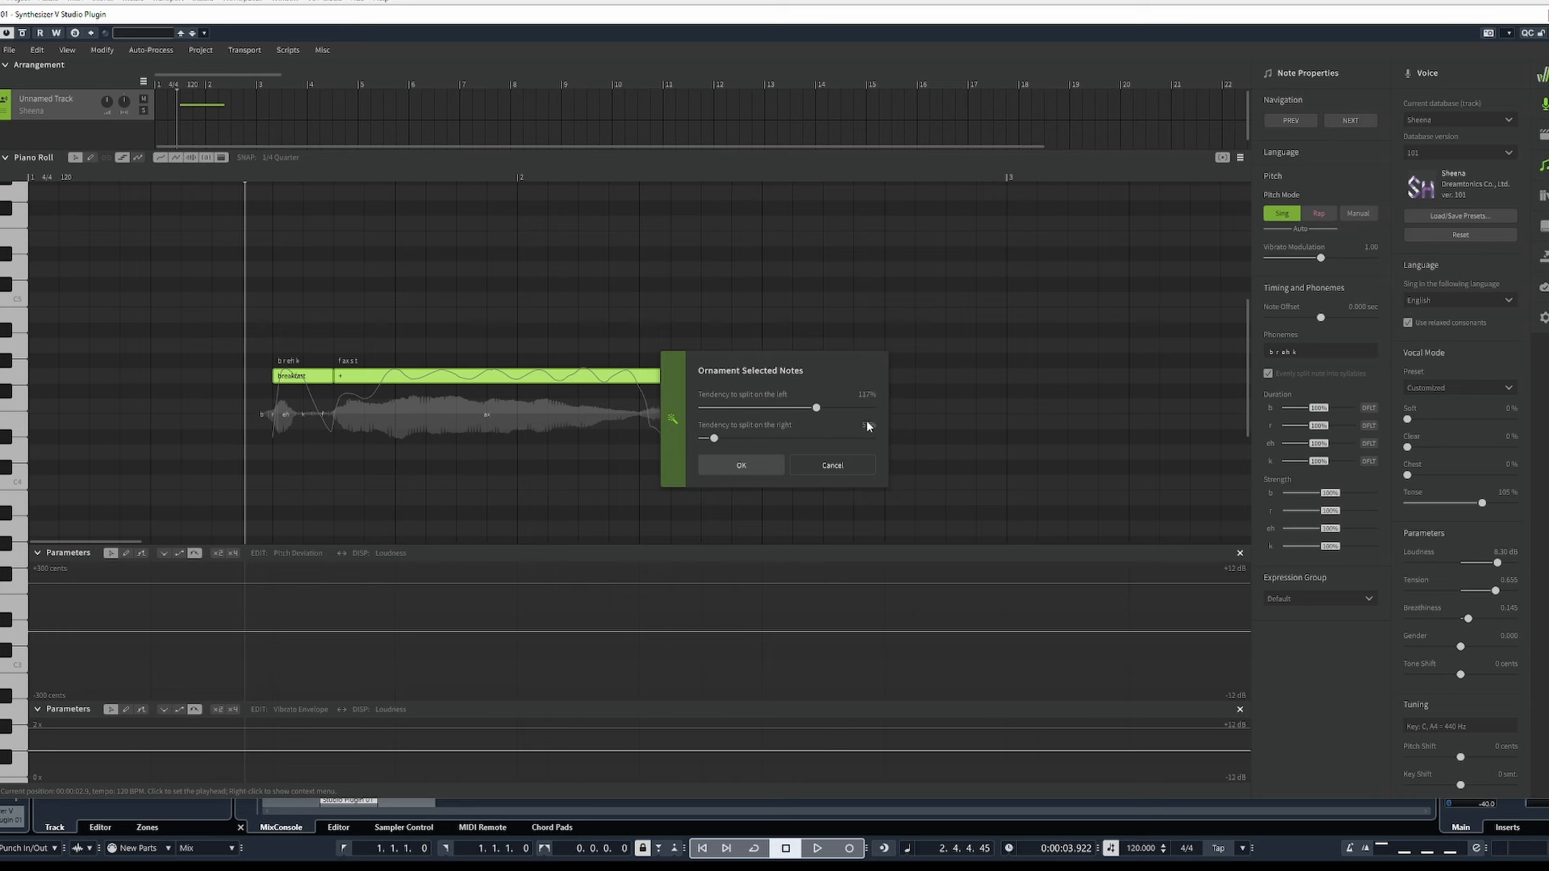
{"action": "left_click", "coordinate": [734, 467]}
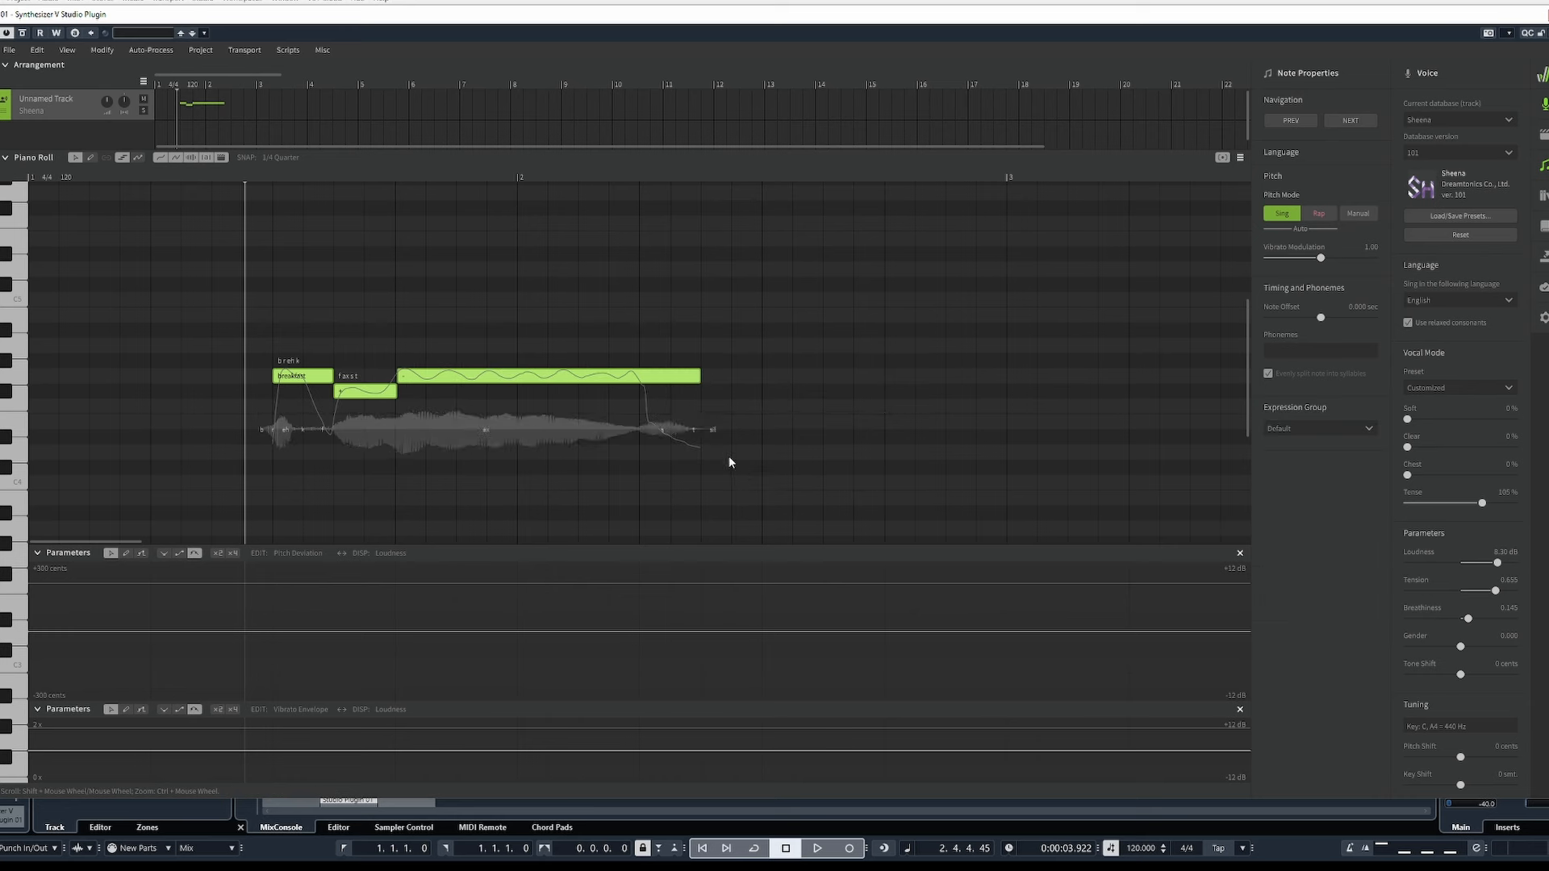
Play back the ornamented phrase, replaying it from just before the first note.
{"action": "key", "text": "space"}
{"action": "key", "text": "space"}
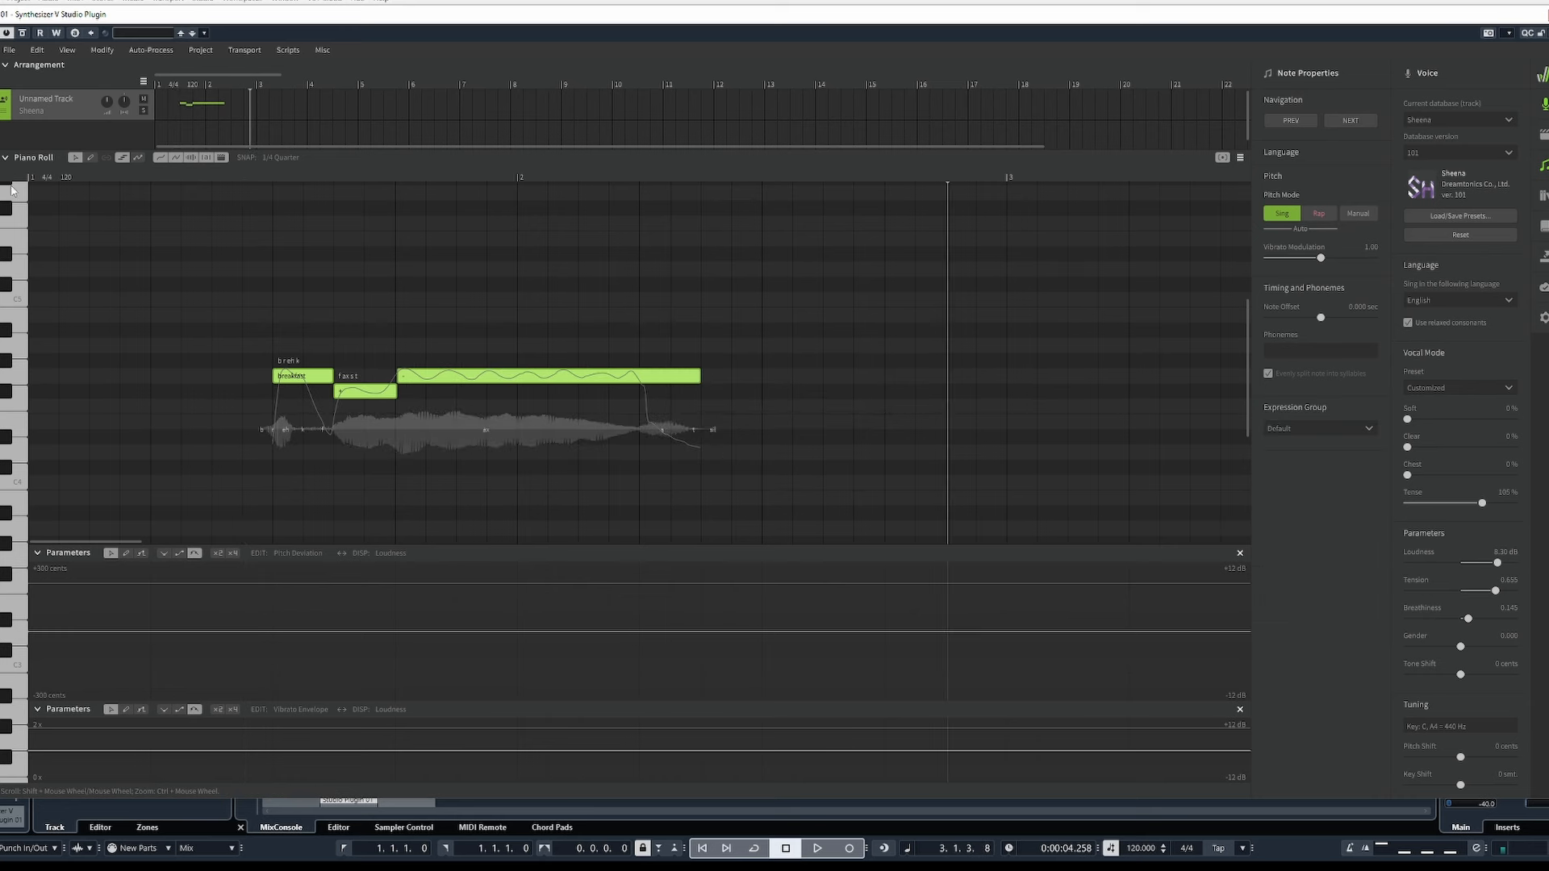
{"action": "left_click", "coordinate": [211, 177]}
{"action": "key", "text": "space"}
{"action": "left_click", "coordinate": [215, 175]}
{"action": "key", "text": "space"}
{"action": "left_click", "coordinate": [850, 315]}
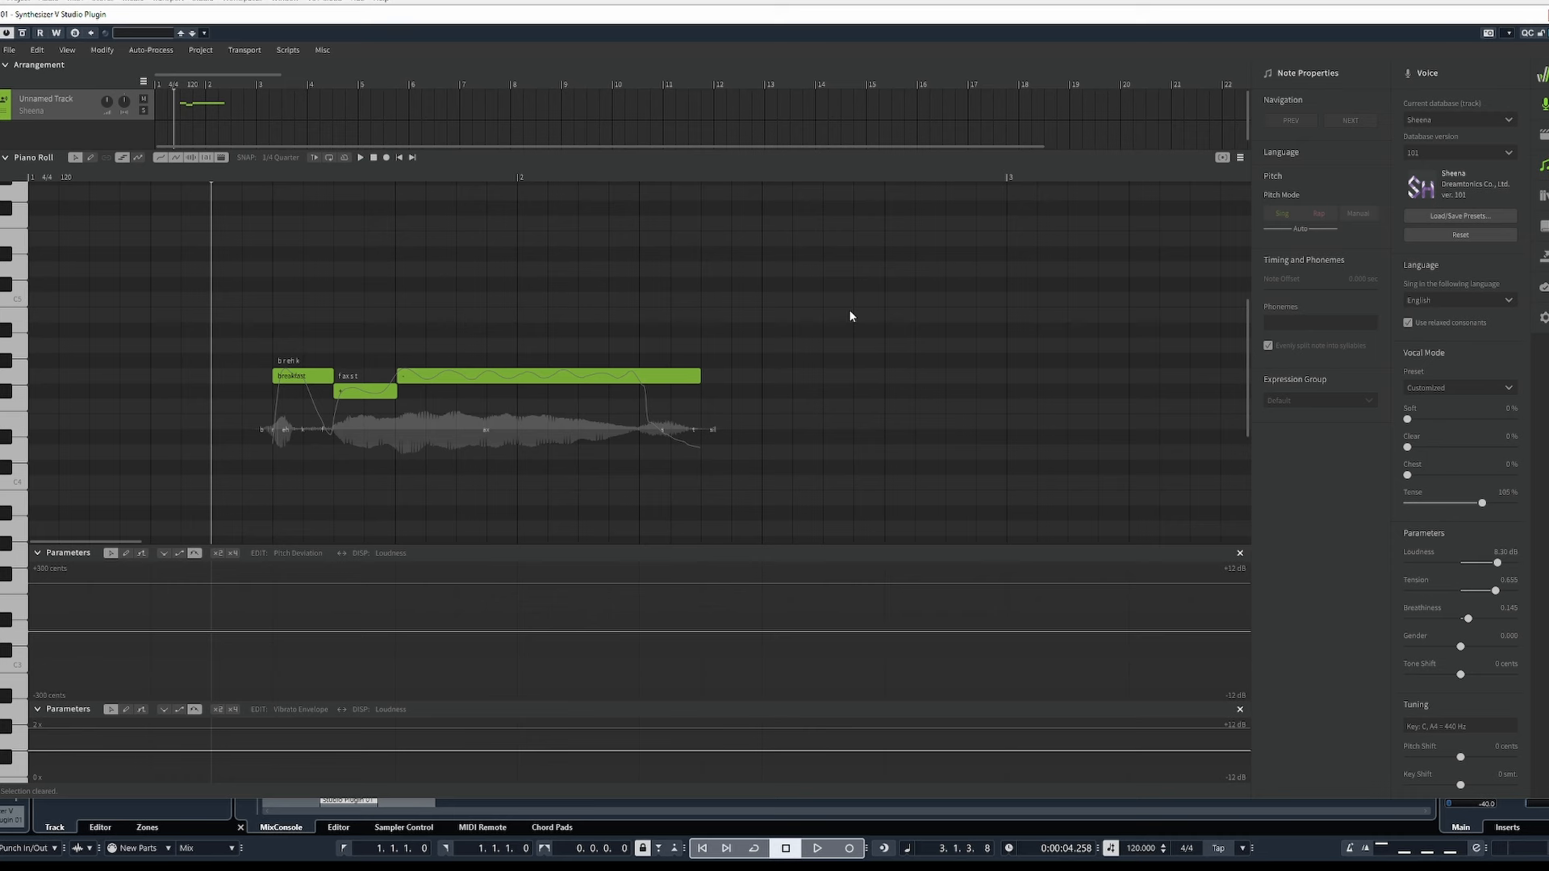
Split the final held note twice, placing each new end piece two semitones above the piece before it.
{"action": "right_click", "coordinate": [569, 379]}
{"action": "left_click", "coordinate": [578, 388]}
{"action": "left_click_drag", "start_coordinate": [612, 377], "coordinate": [608, 355]}
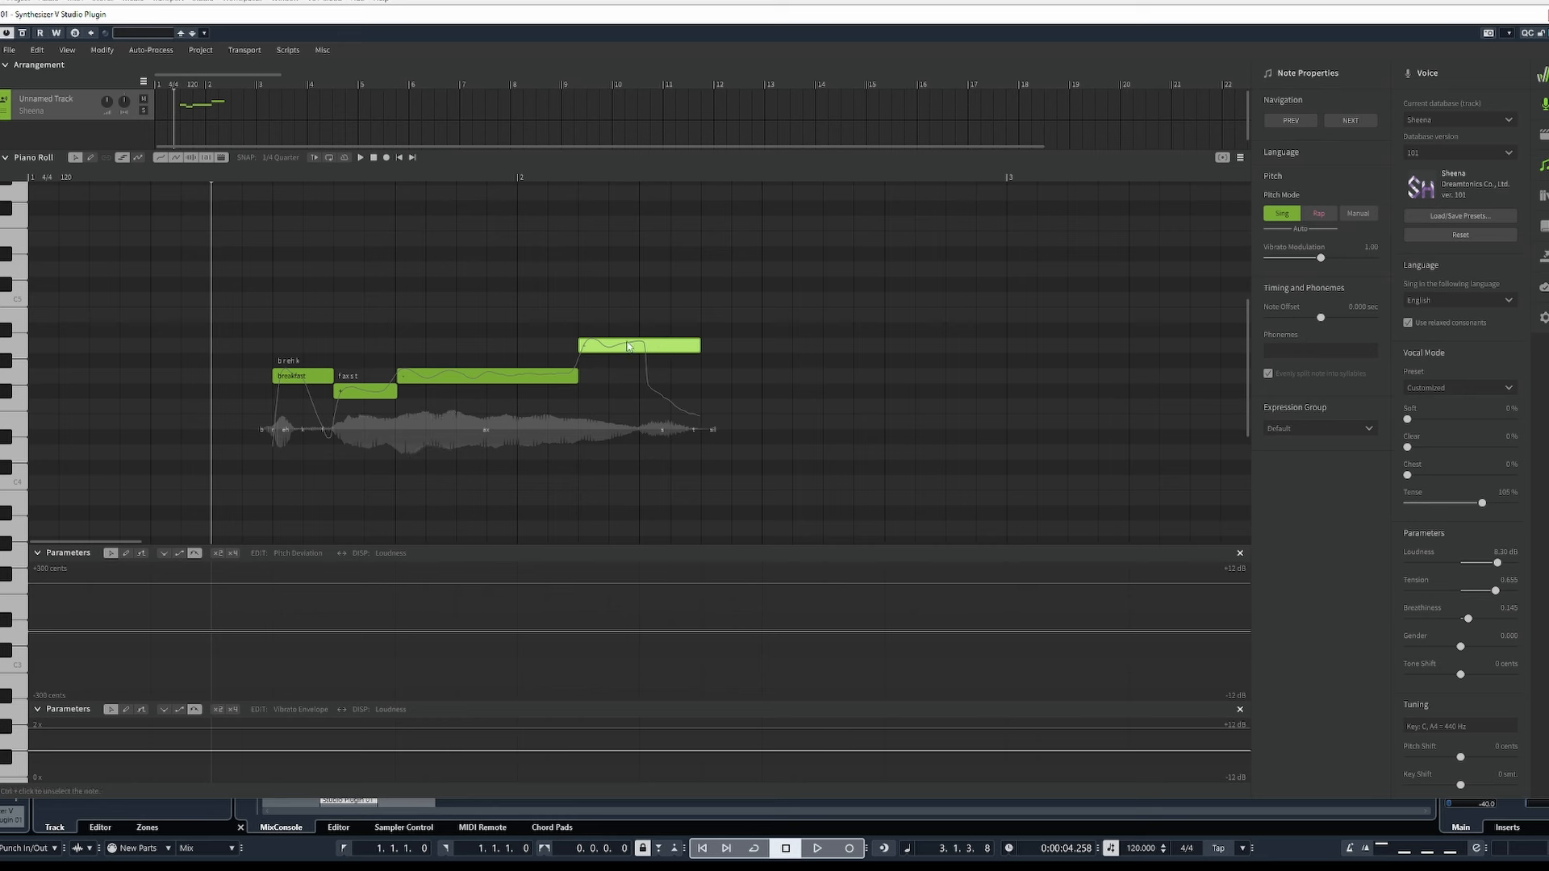
{"action": "right_click", "coordinate": [627, 346]}
{"action": "left_click", "coordinate": [641, 357]}
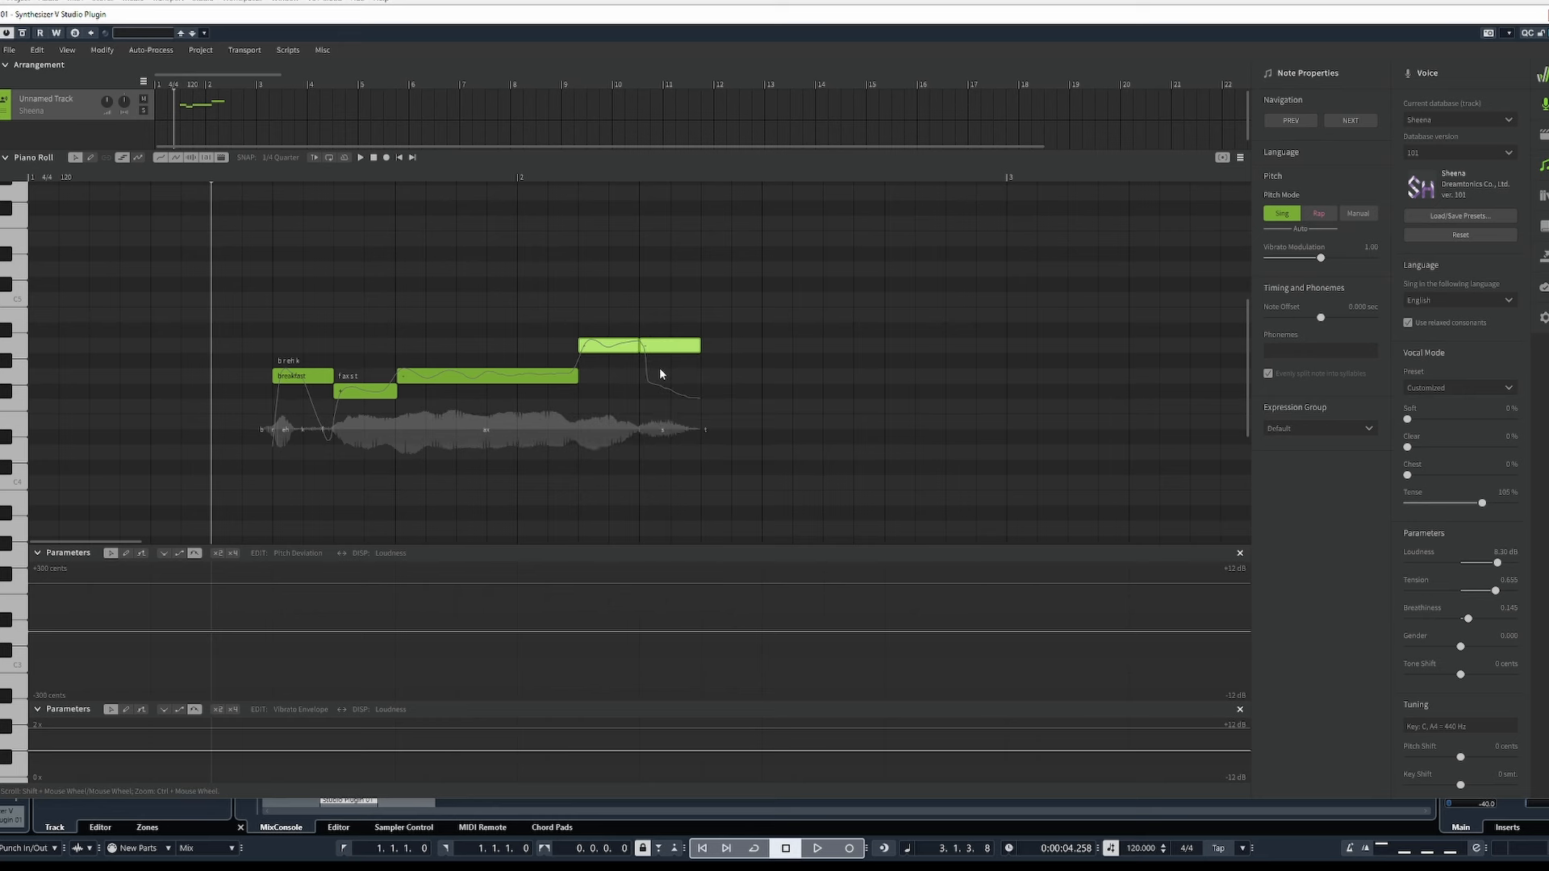
{"action": "left_click_drag", "start_coordinate": [684, 348], "coordinate": [688, 276]}
Split the highest note in half, raising the second half three semitones and lengthening it to about two beats.
{"action": "right_click", "coordinate": [685, 320]}
{"action": "left_click", "coordinate": [699, 327]}
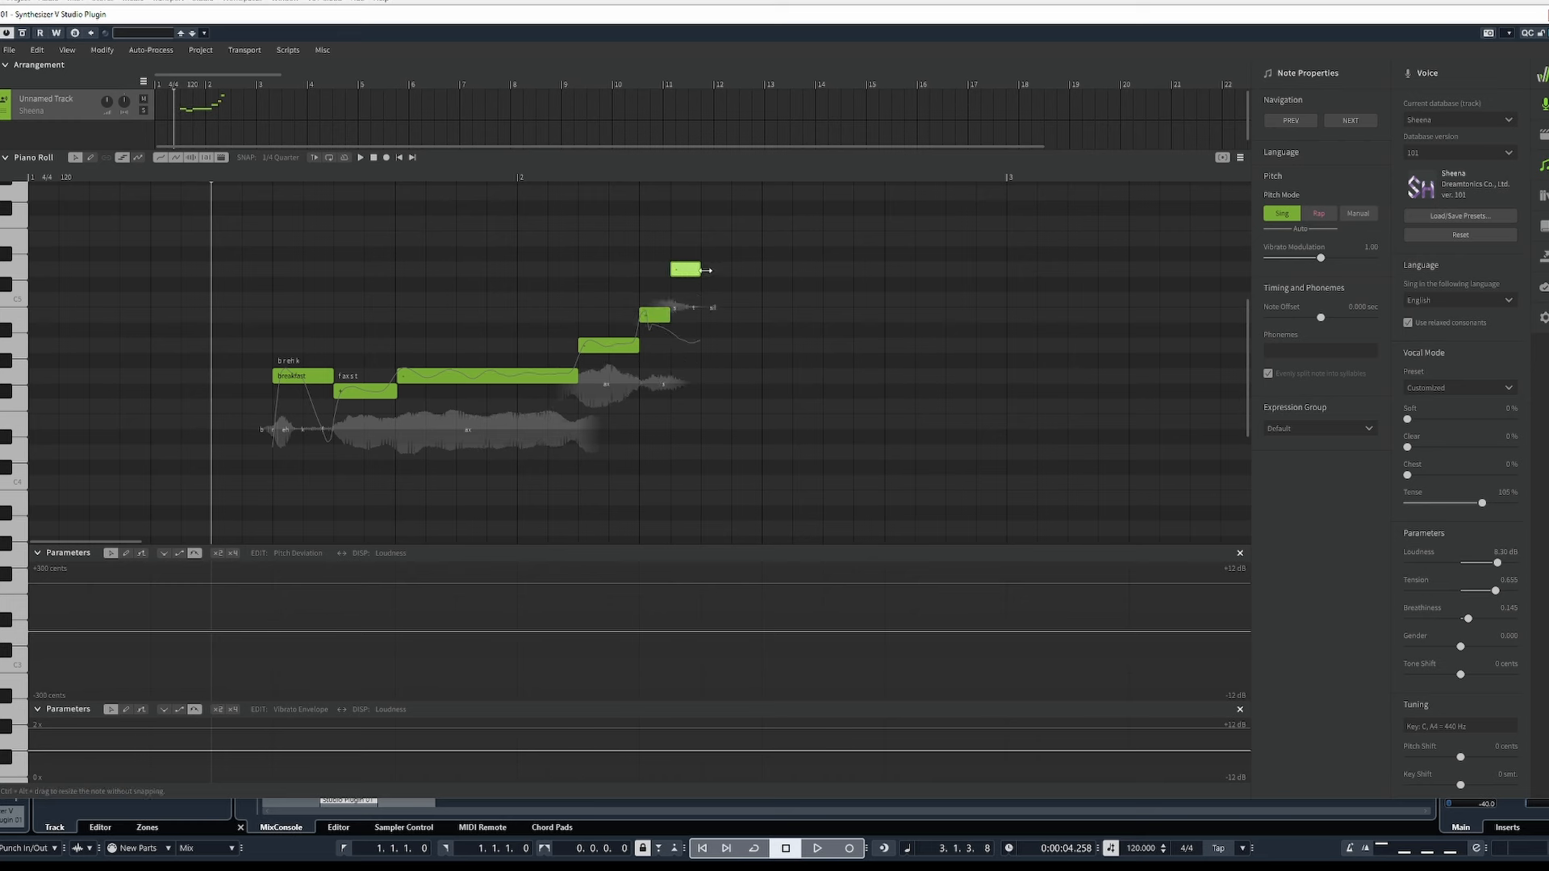
{"action": "left_click_drag", "start_coordinate": [700, 270], "coordinate": [930, 274]}
Play back the full rising phrase with the second syllable carried across all the split notes.
{"action": "key", "text": "space"}
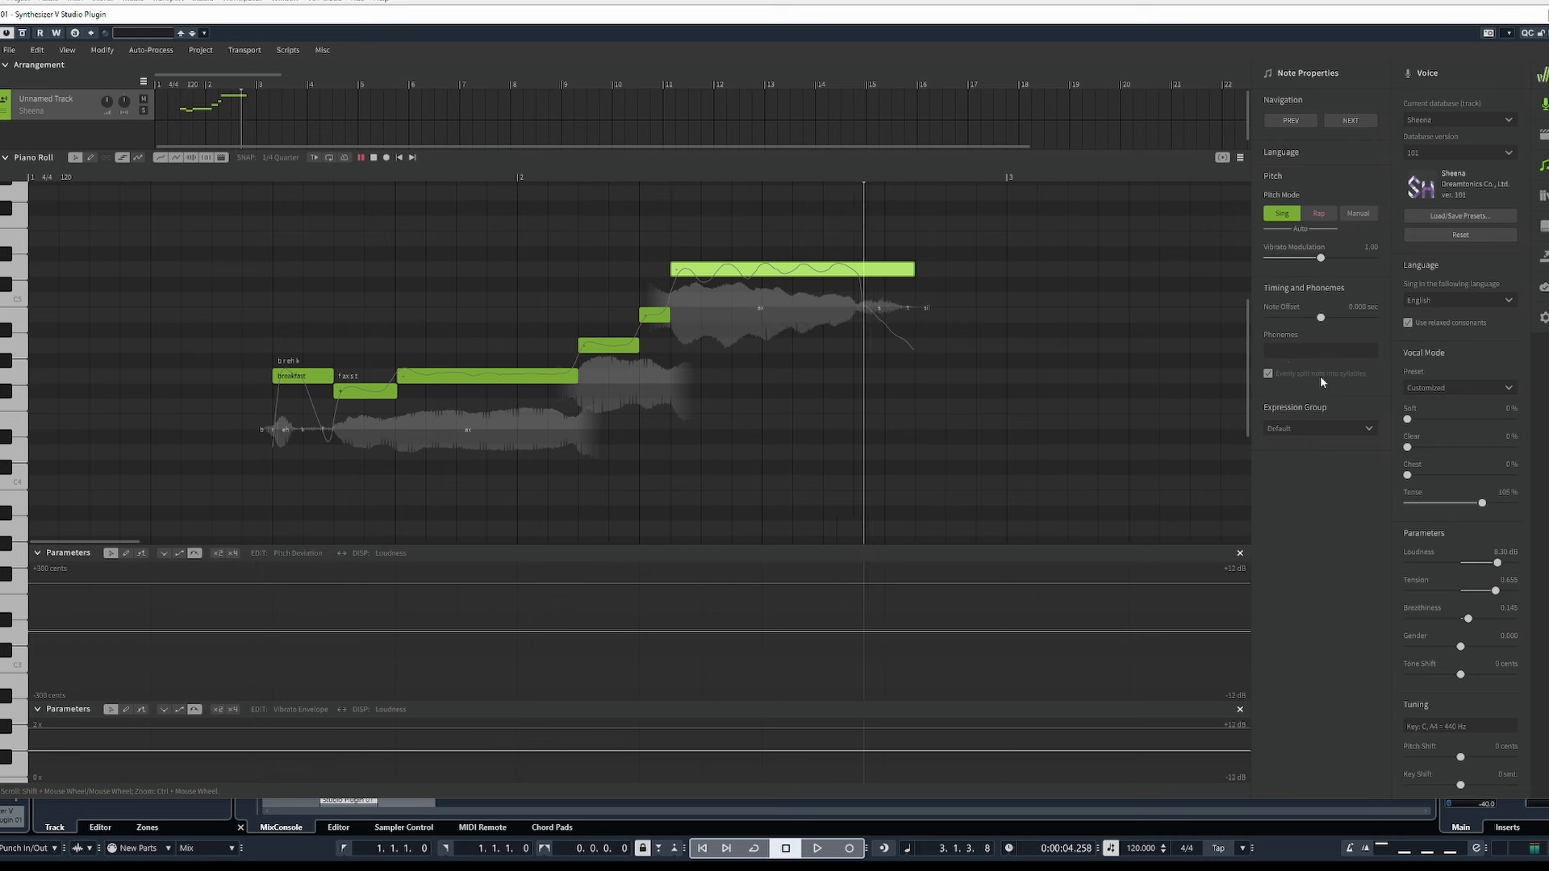
{"action": "key", "text": "space"}
{"action": "key", "text": "space"}
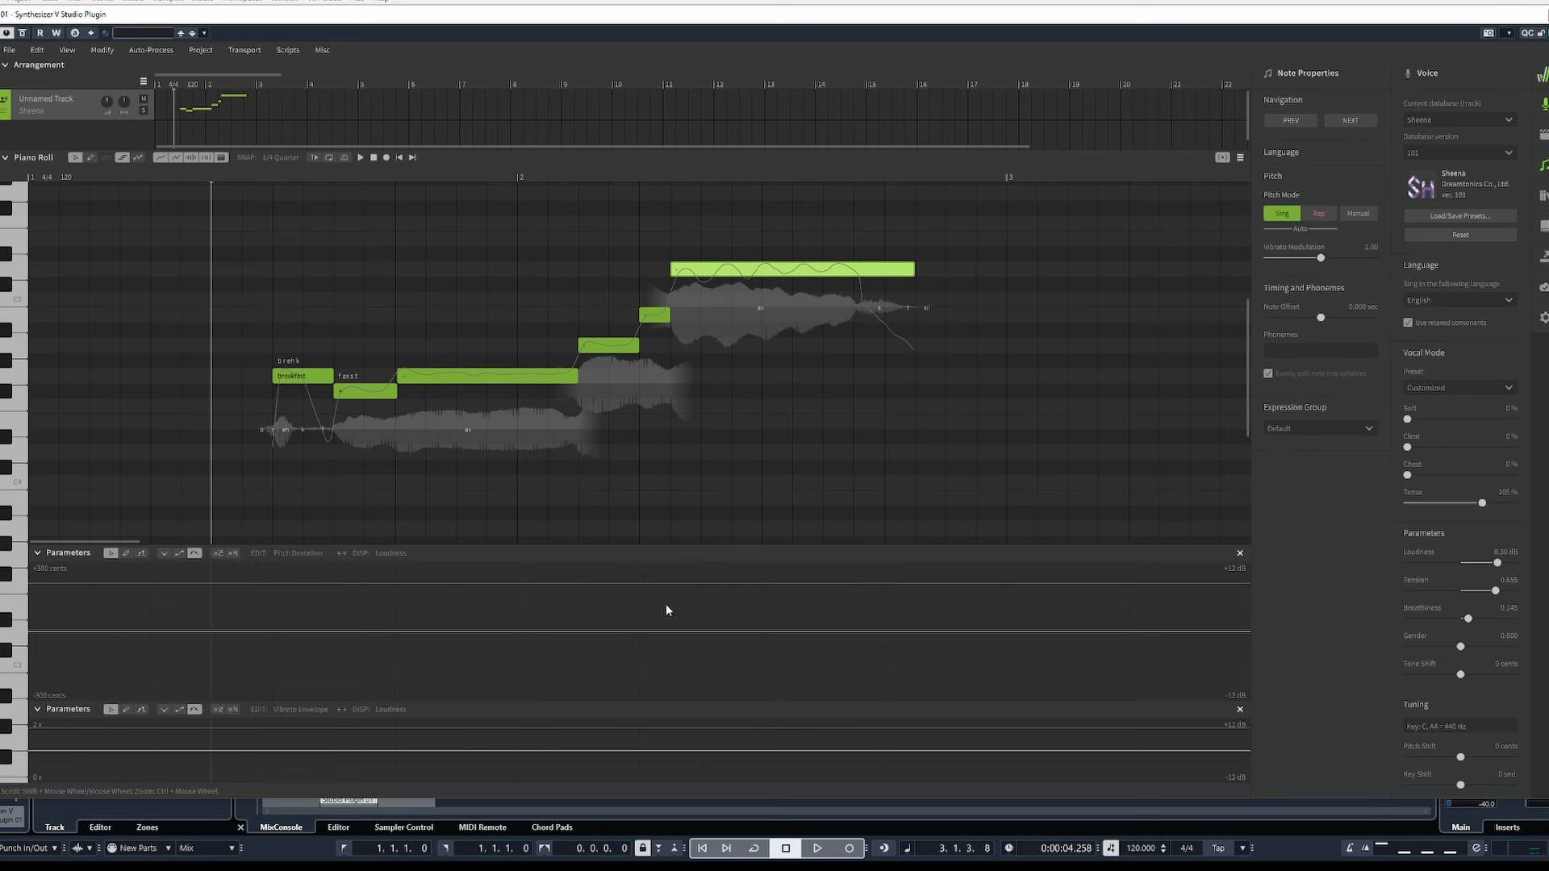